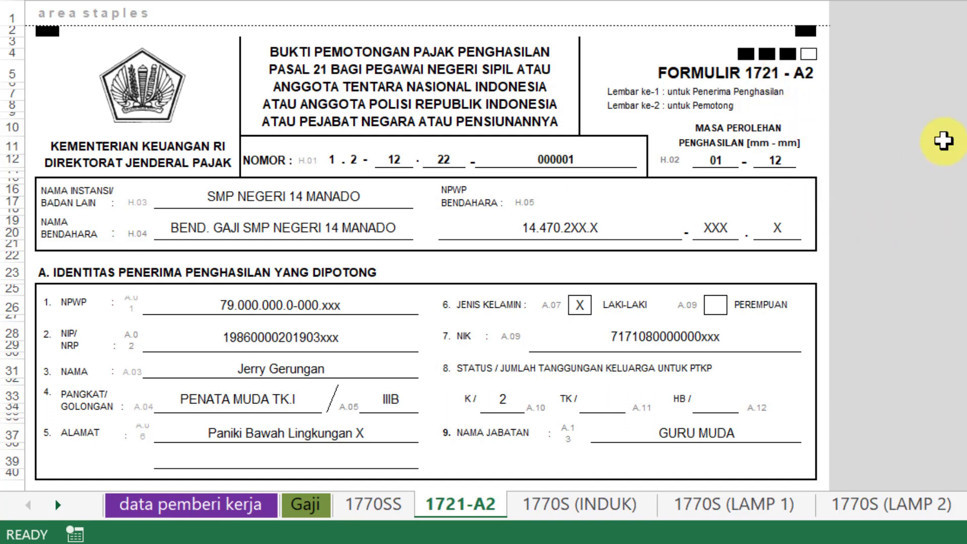
Step: Switch the workbook to the data pemberi kerja sheet
scroll(959, 258, "down", 10)
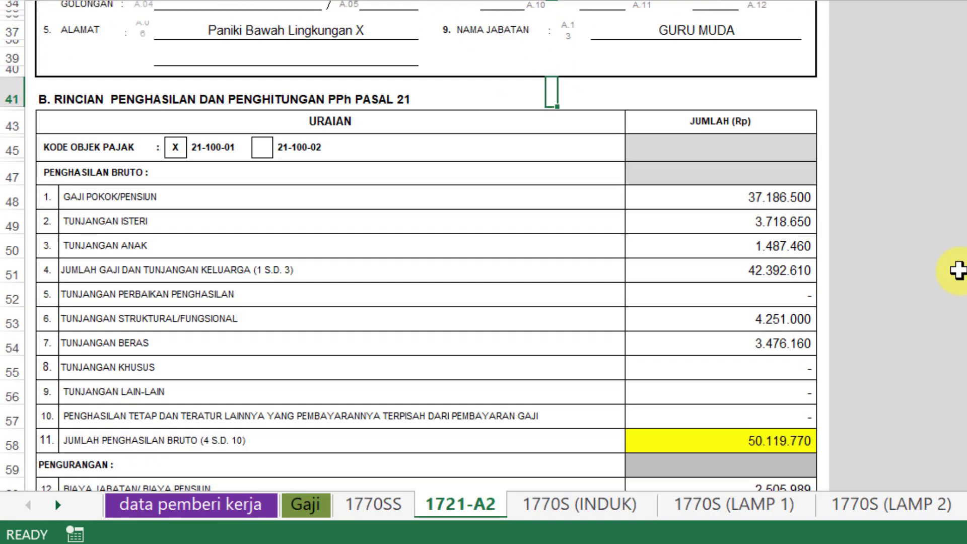
scroll(958, 270, "down", 10)
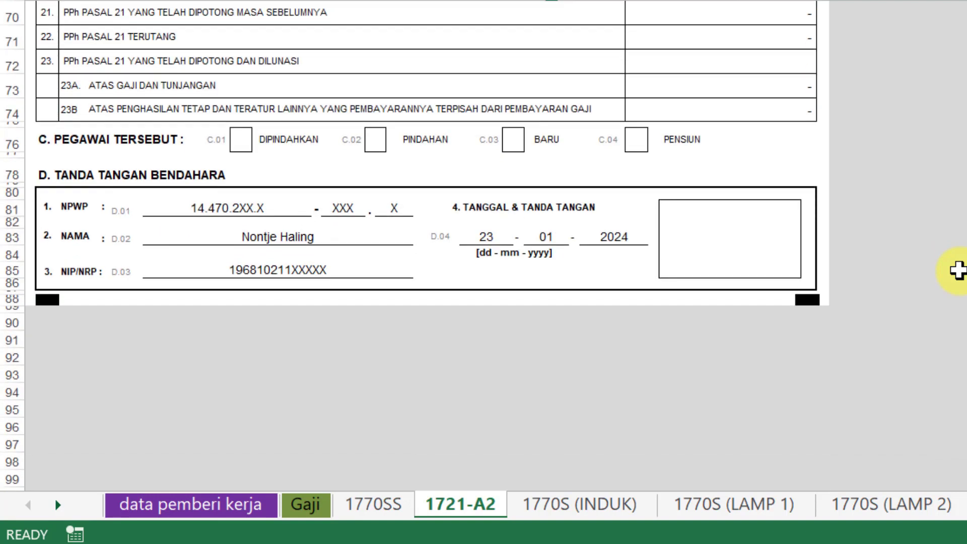
scroll(959, 270, "up", 6)
scroll(958, 271, "up", 15)
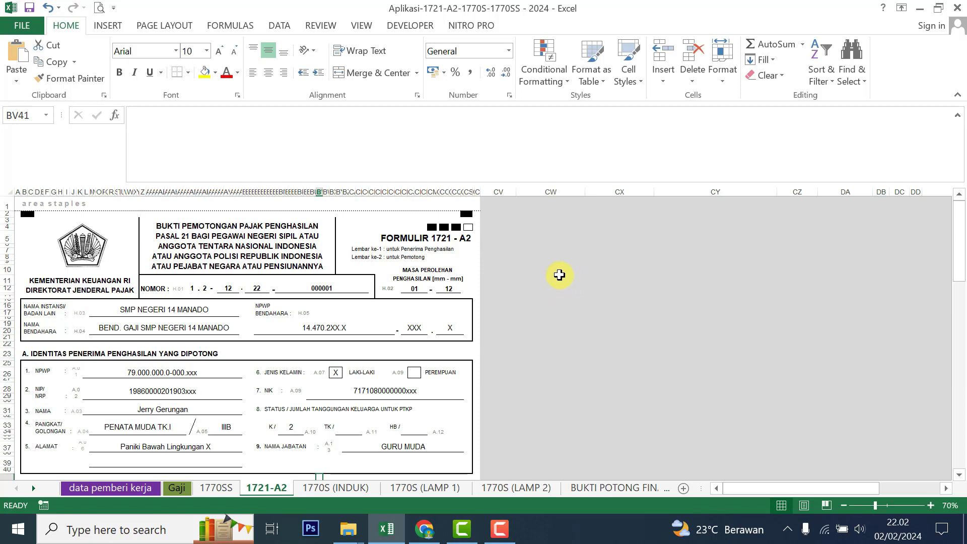
left_click(517, 290)
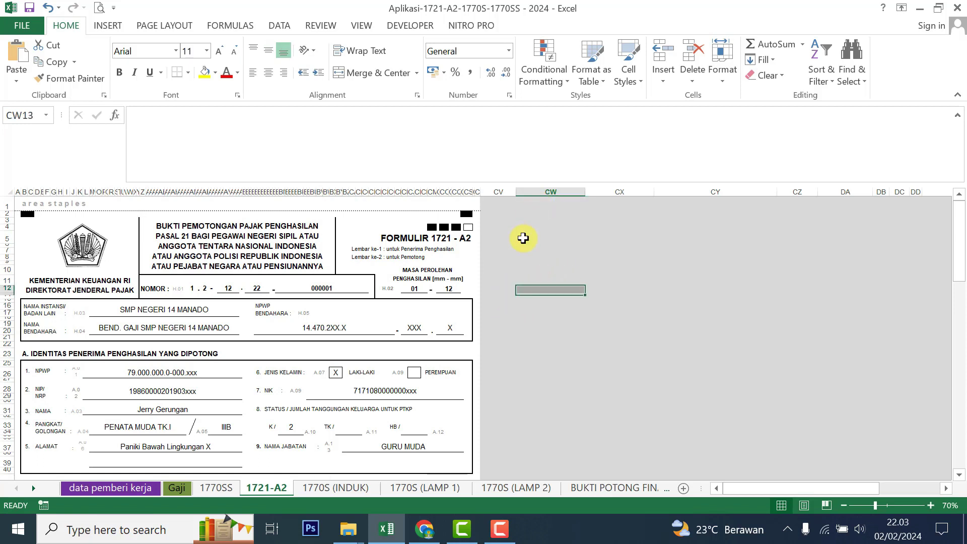
left_click(85, 489)
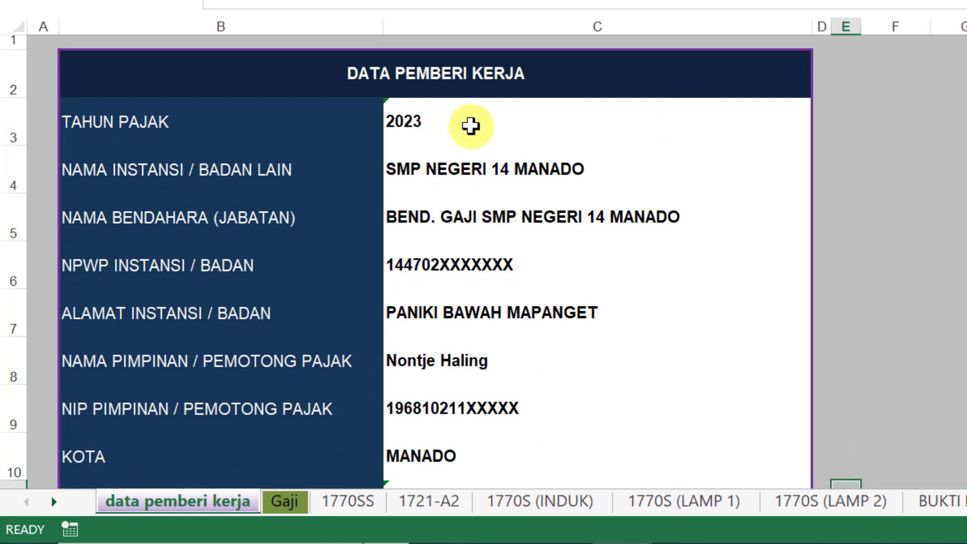
Step: Review tax year 2023, institution name, treasurer, NPWP, address, head withholder details and city MANADO
left_click(428, 122)
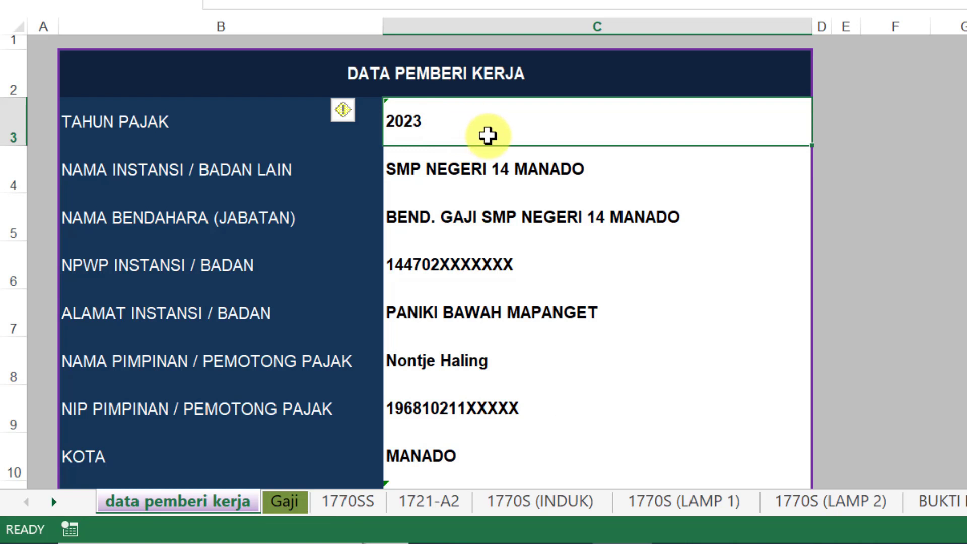
left_click(551, 163)
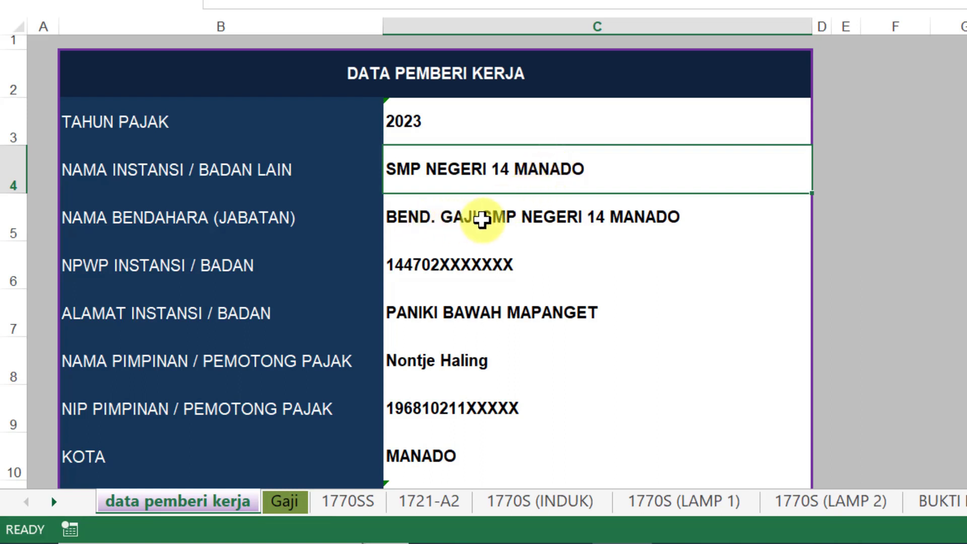
left_click(519, 215)
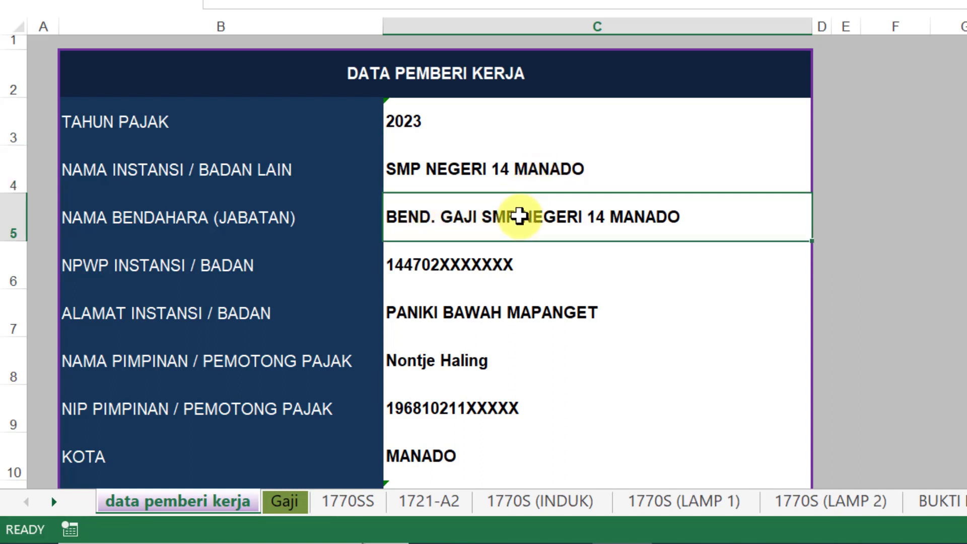
left_click(484, 270)
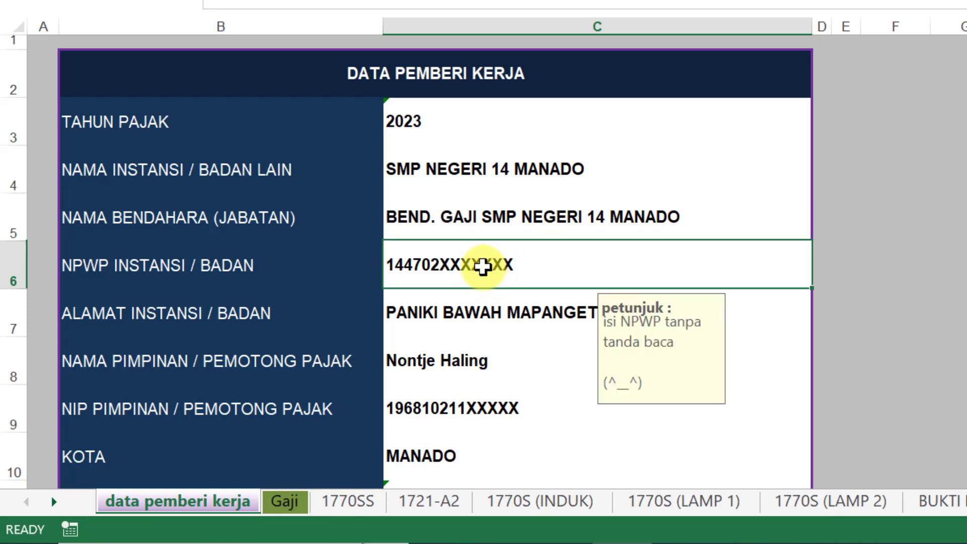
left_click(478, 320)
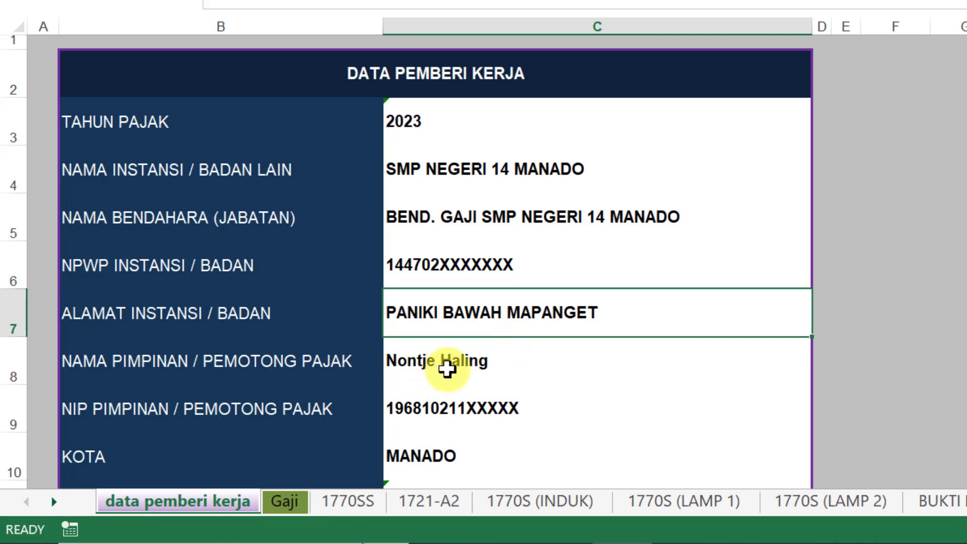
left_click(446, 369)
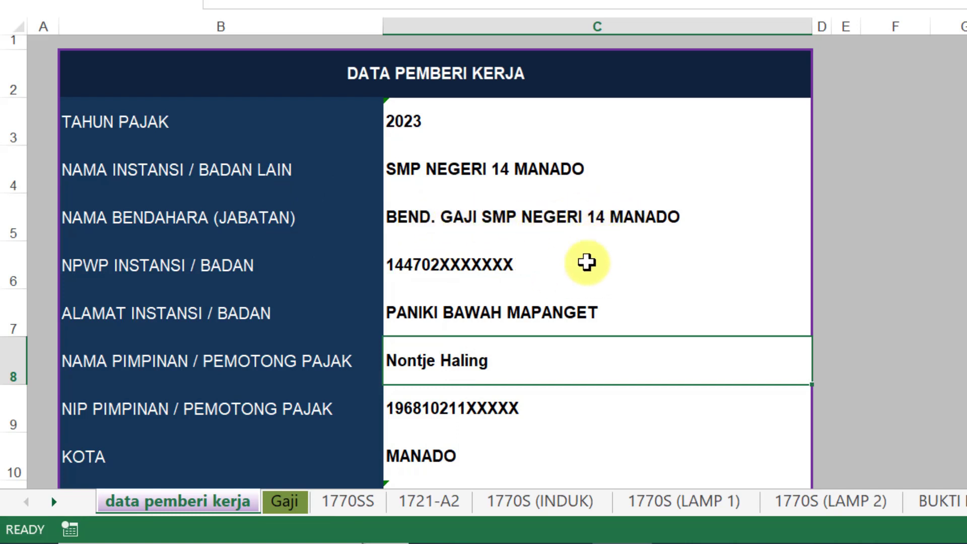
left_click(462, 405)
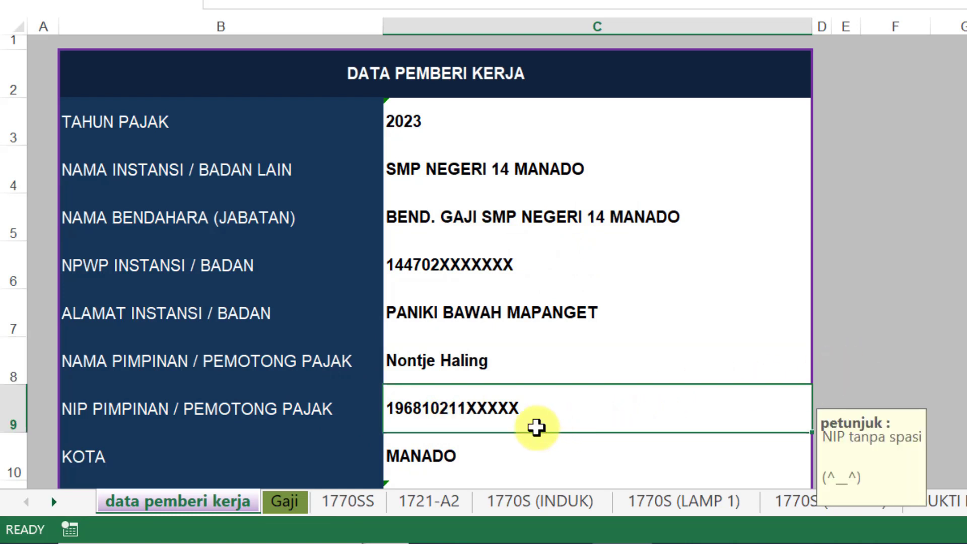
left_click(450, 457)
Step: Review the SPT preparation date and occupation PEGAWAI NEGERI SIPIL, then go to the Gaji sheet
scroll(881, 352, "down", 1)
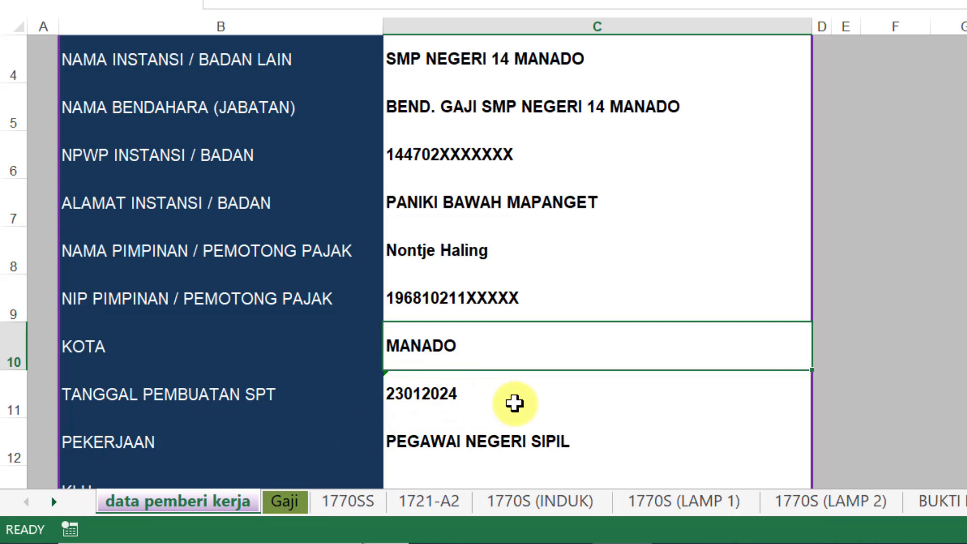
left_click(498, 386)
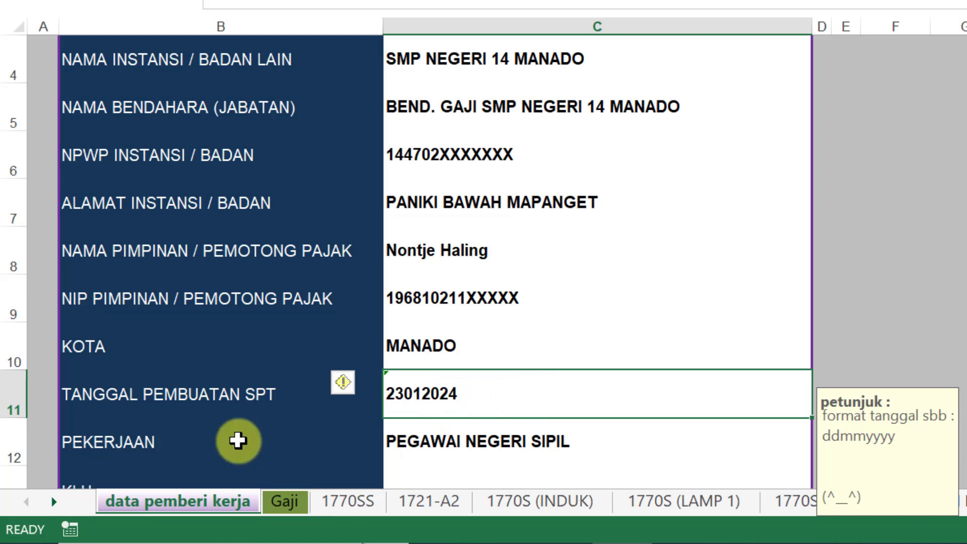
left_click(499, 438)
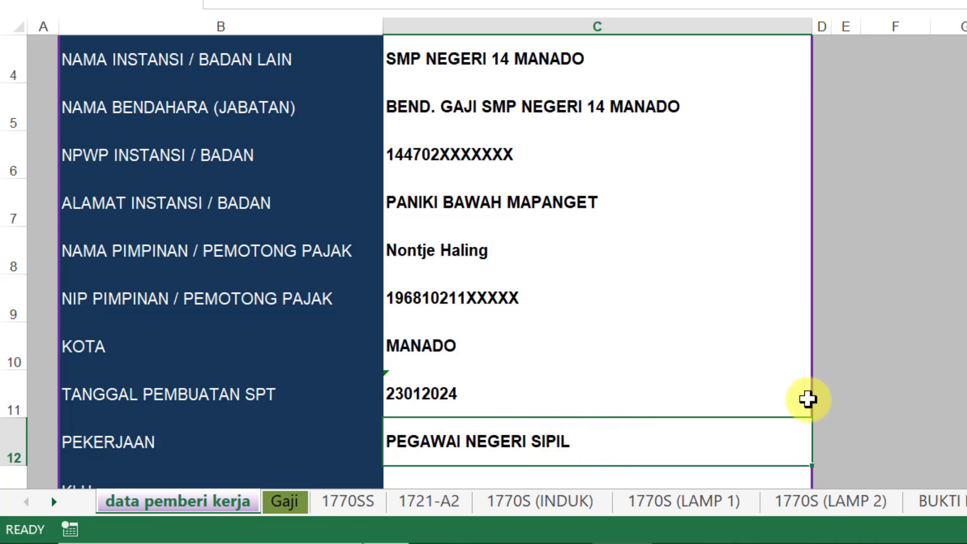
scroll(808, 398, "down", 1)
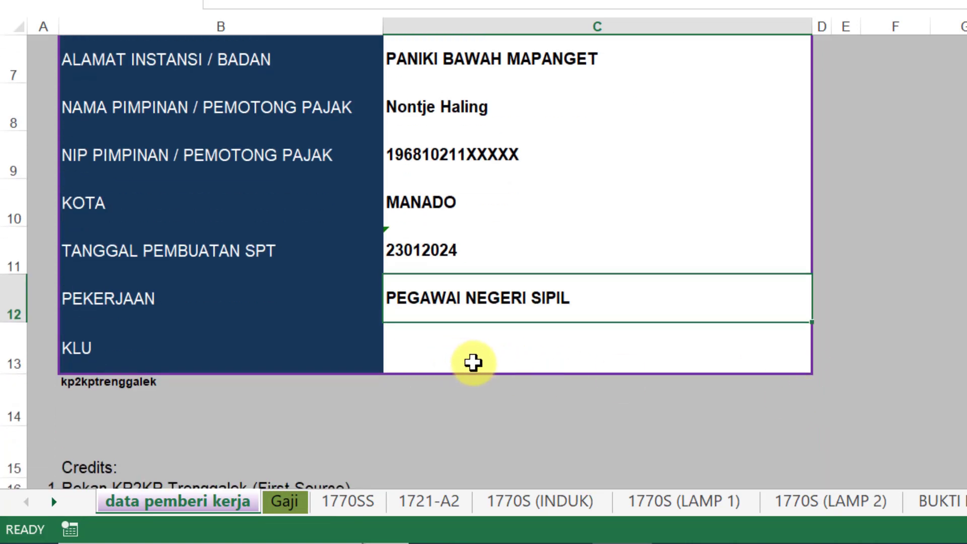
scroll(474, 361, "up", 2)
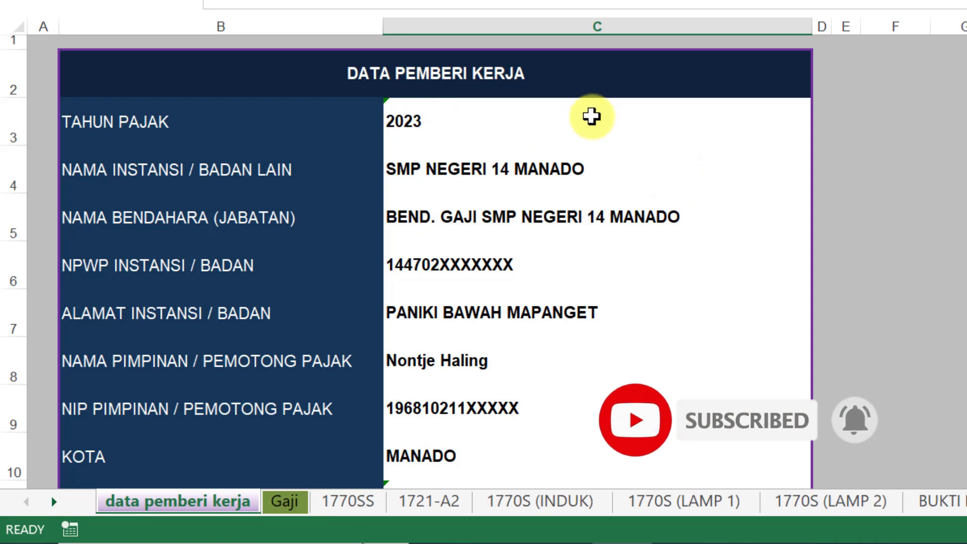
left_click(282, 503)
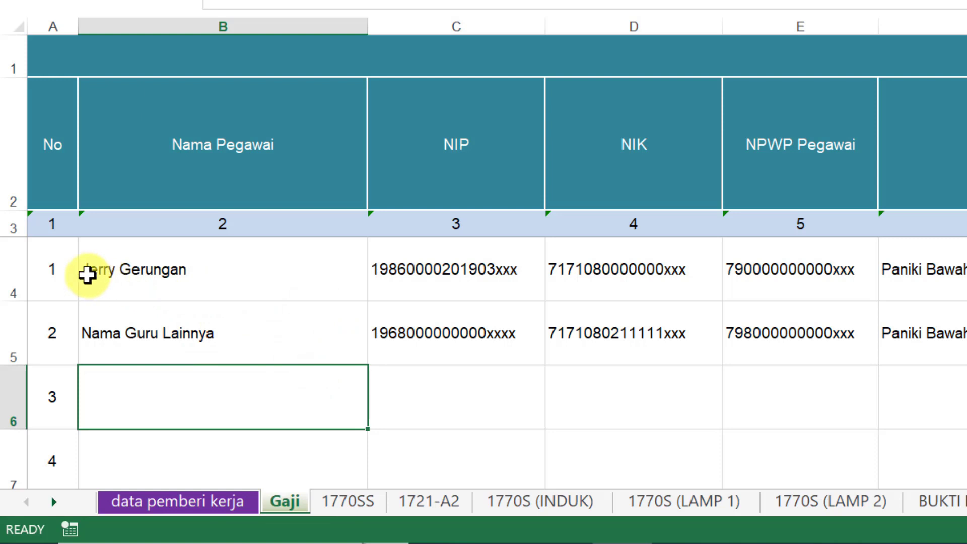
Step: Select employee rows 4–5 and check the first employee's name, NIP, NIK, NPWP and address
left_click_drag(9, 263, 3, 316)
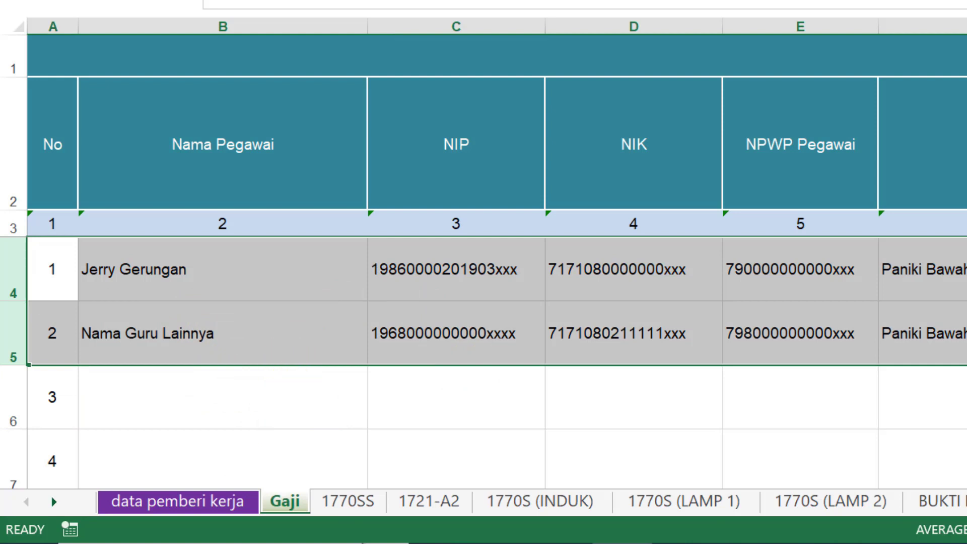
scroll(475, 433, "down", 3)
scroll(475, 438, "up", 3)
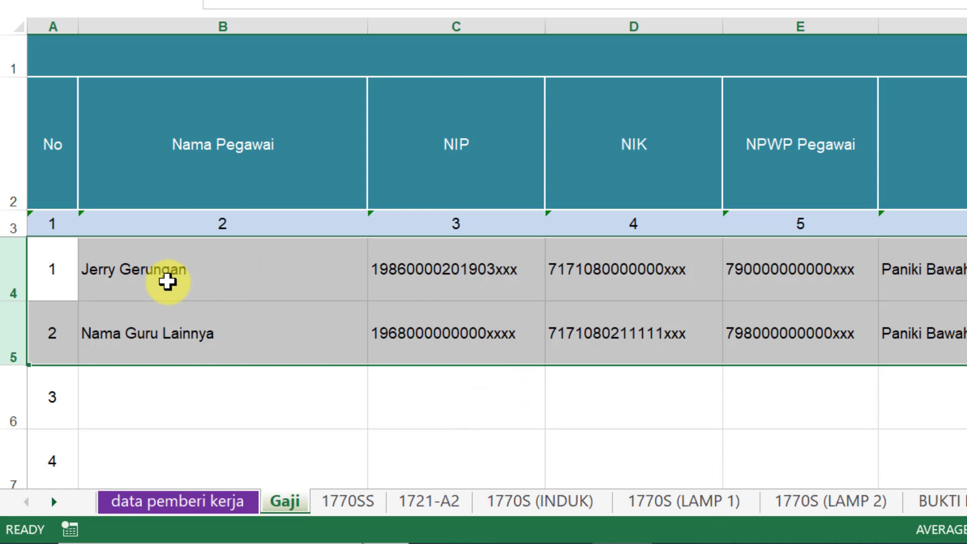
left_click(154, 270)
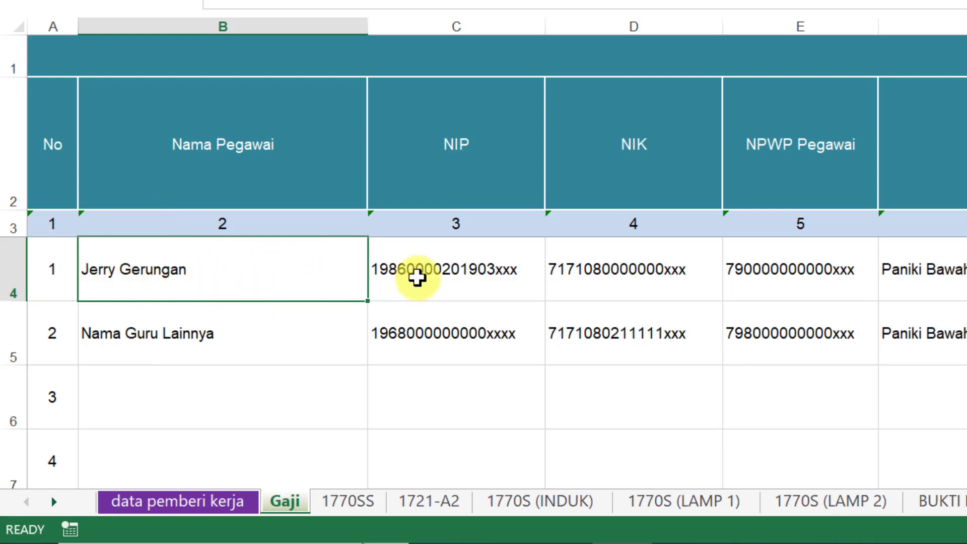
left_click(491, 266)
left_click(651, 268)
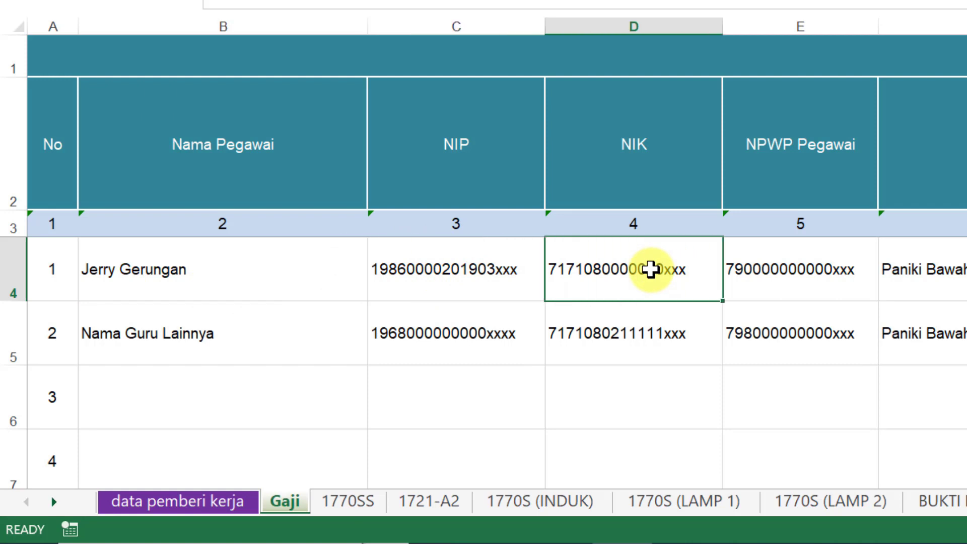
left_click(812, 268)
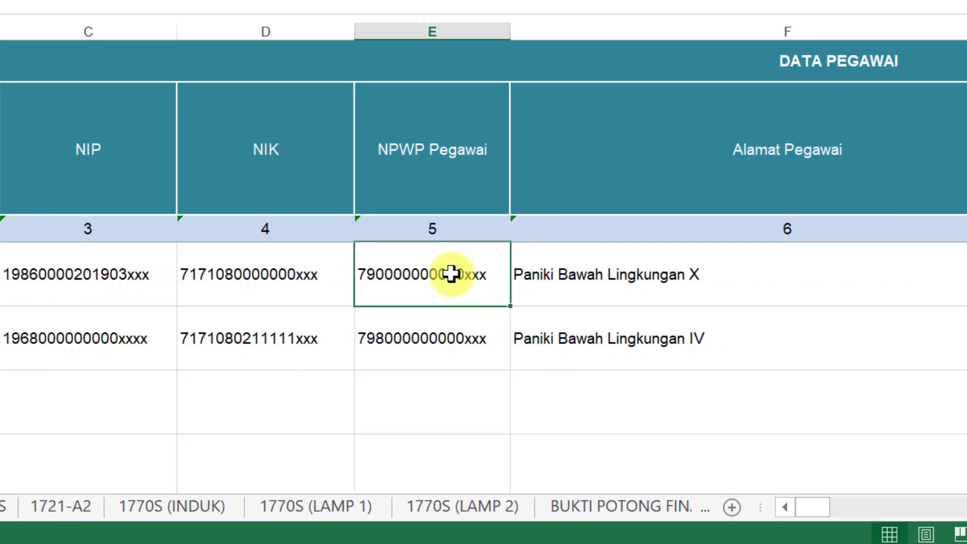
left_click(522, 277)
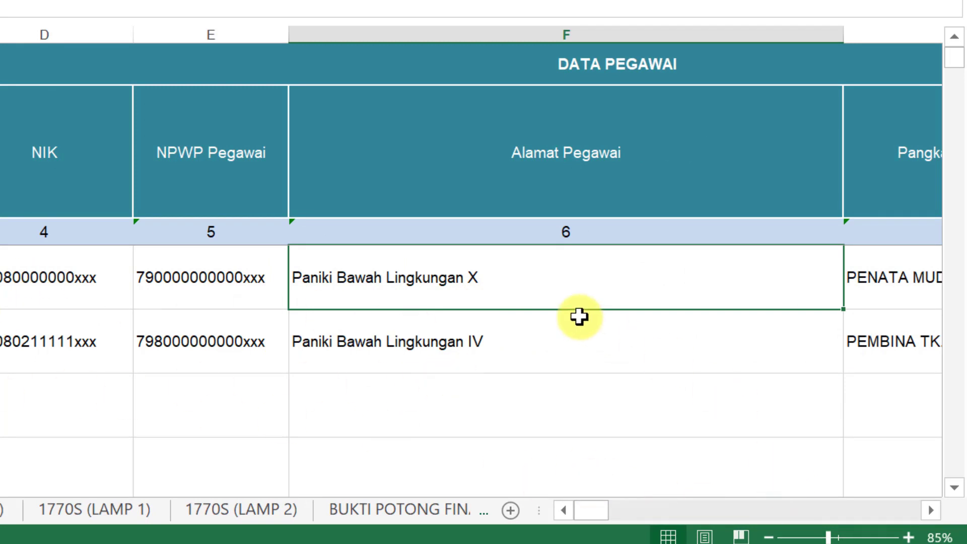
left_click_drag(925, 509, 925, 509)
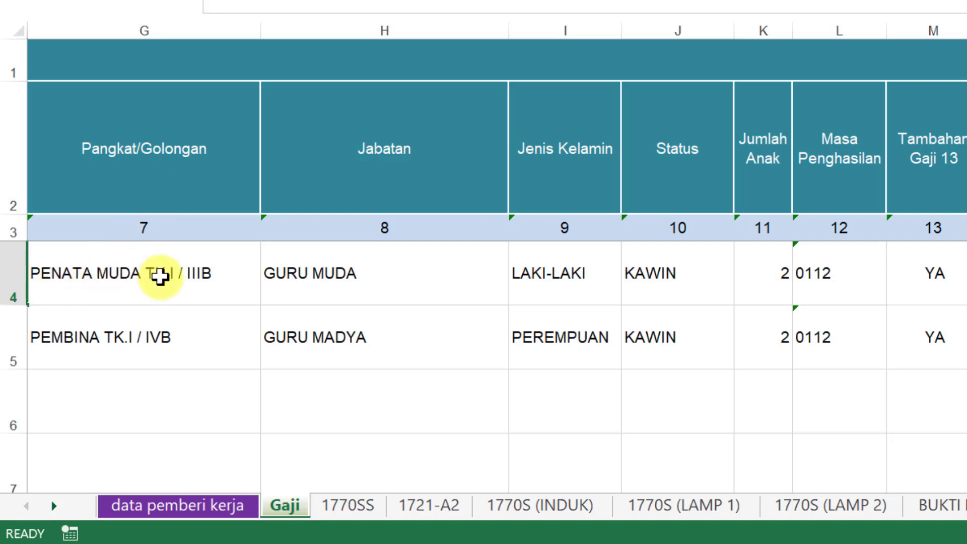
Step: Check rank, job title GURU MUDA, LAKI-LAKI, KAWIN and 2 children, then show the Masa Penghasilan guidance
left_click(207, 277)
left_click(380, 268)
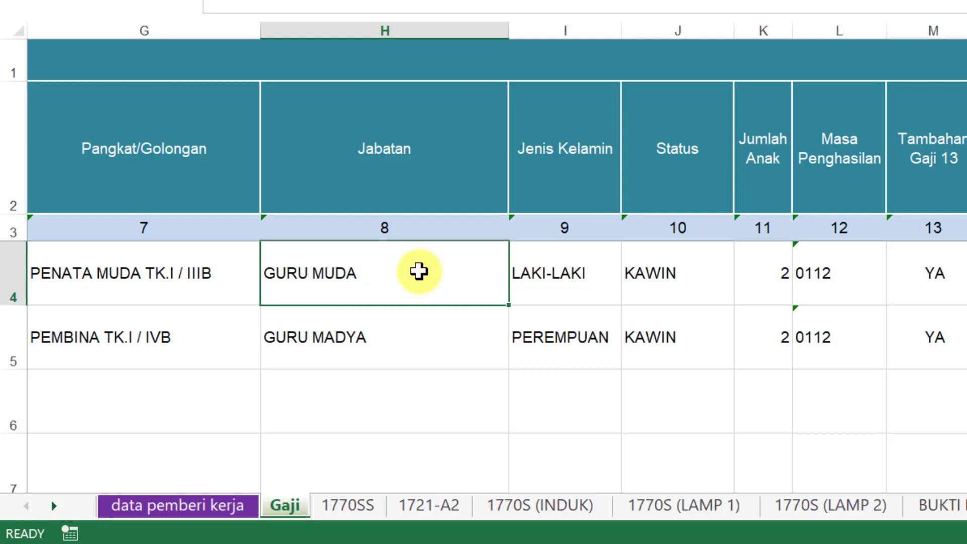
left_click(572, 272)
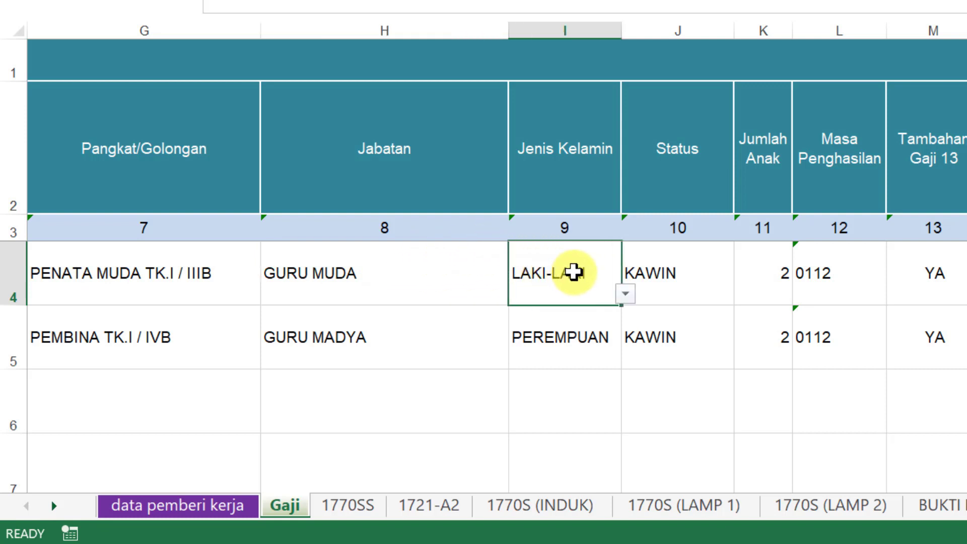
left_click(704, 272)
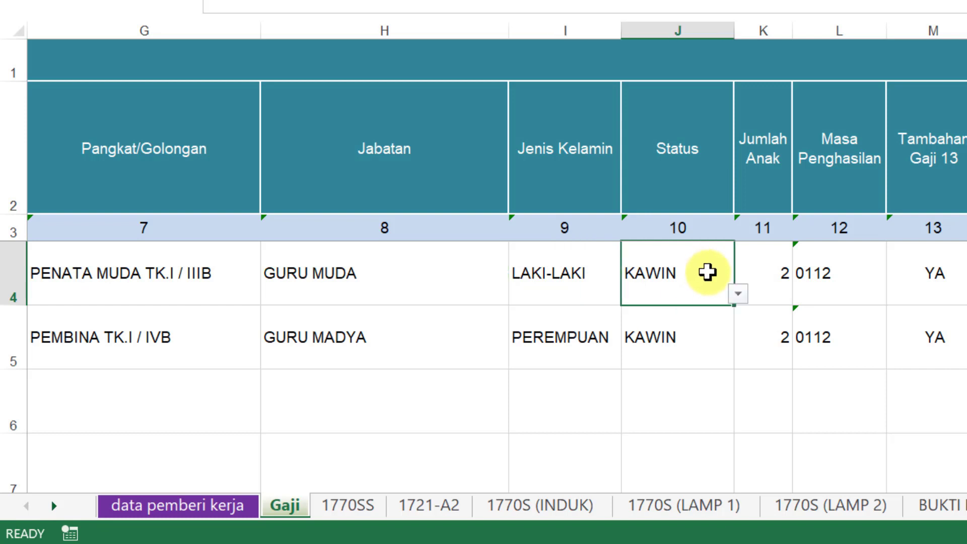
left_click(782, 272)
left_click(796, 293)
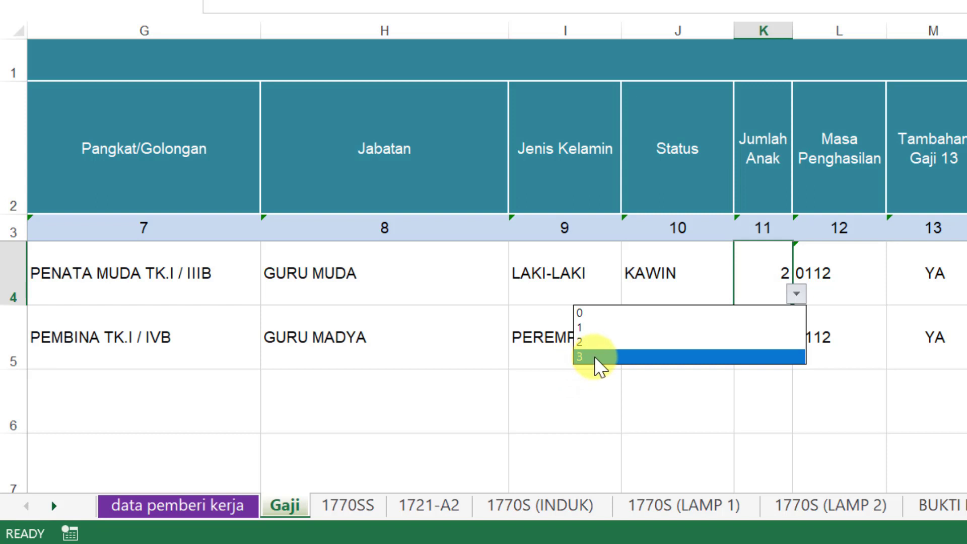
left_click(878, 397)
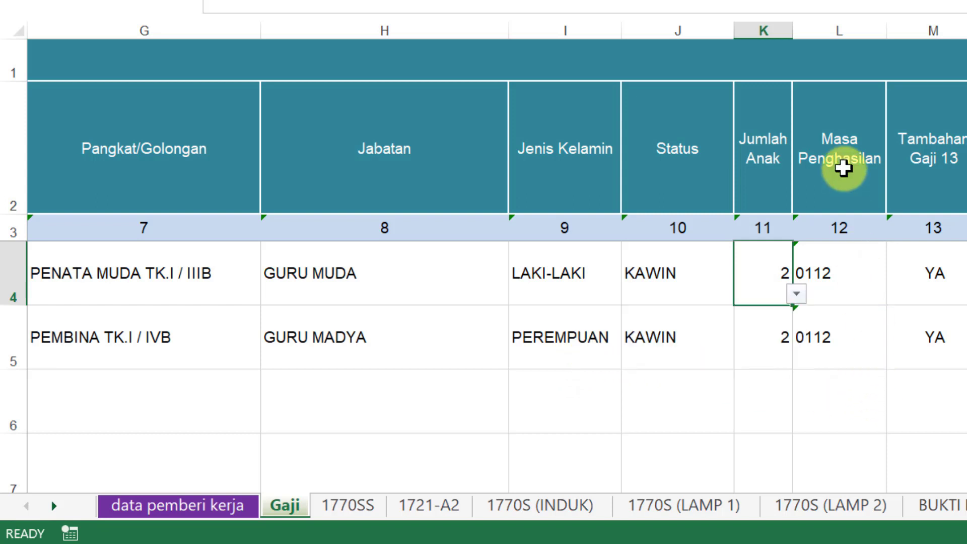
left_click(852, 272)
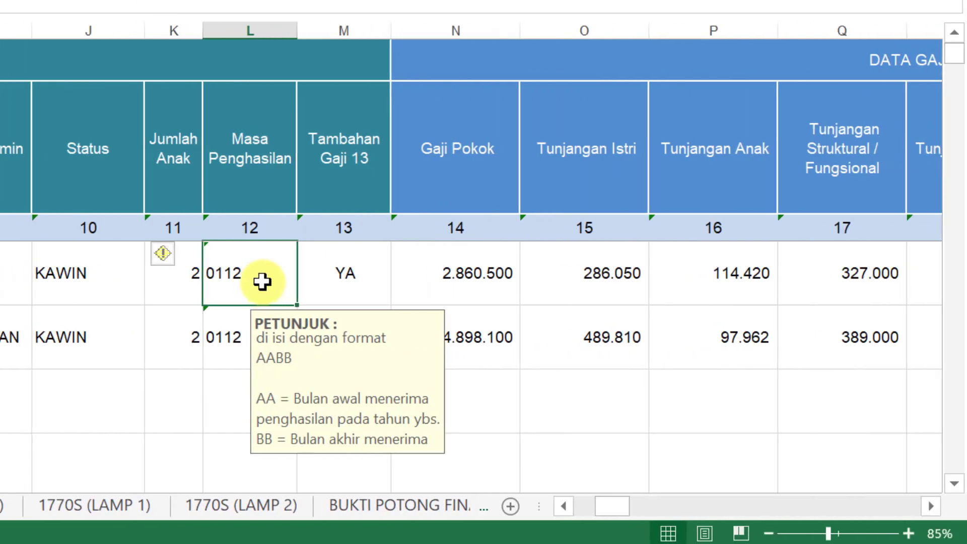
left_click(483, 439)
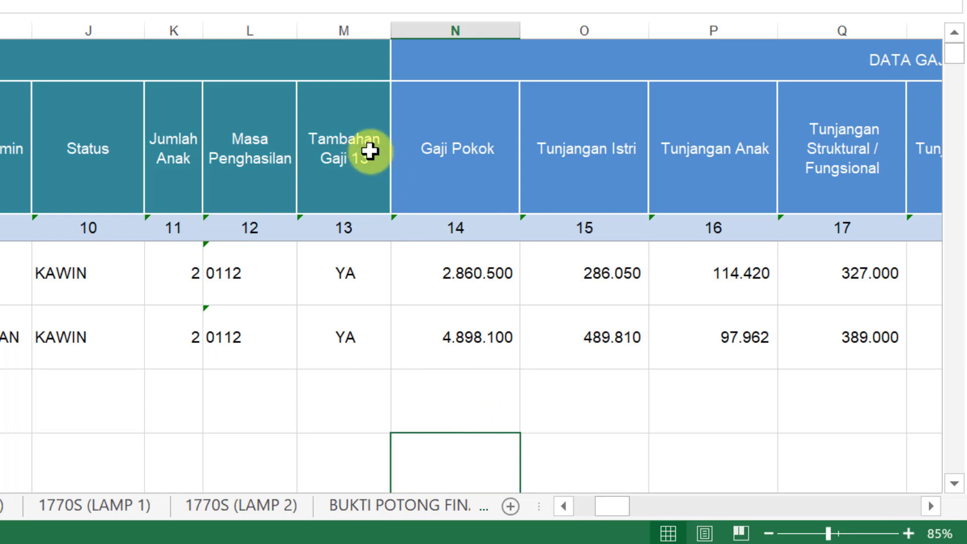
left_click(359, 273)
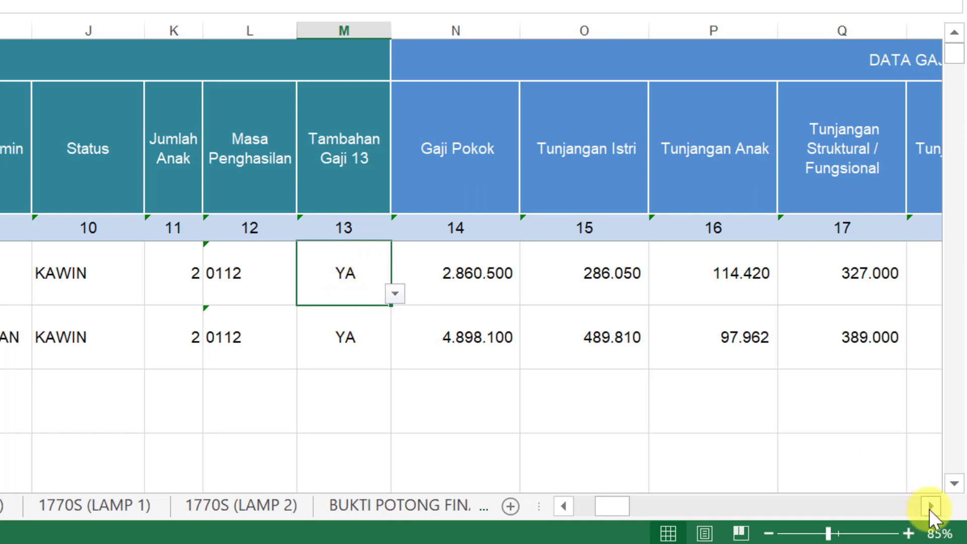
left_click_drag(928, 508, 928, 508)
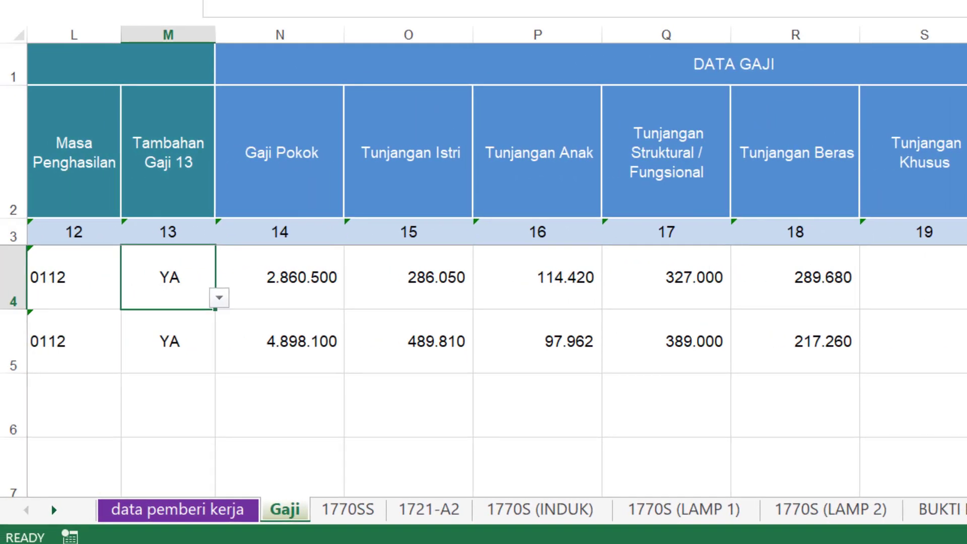
left_click(279, 276)
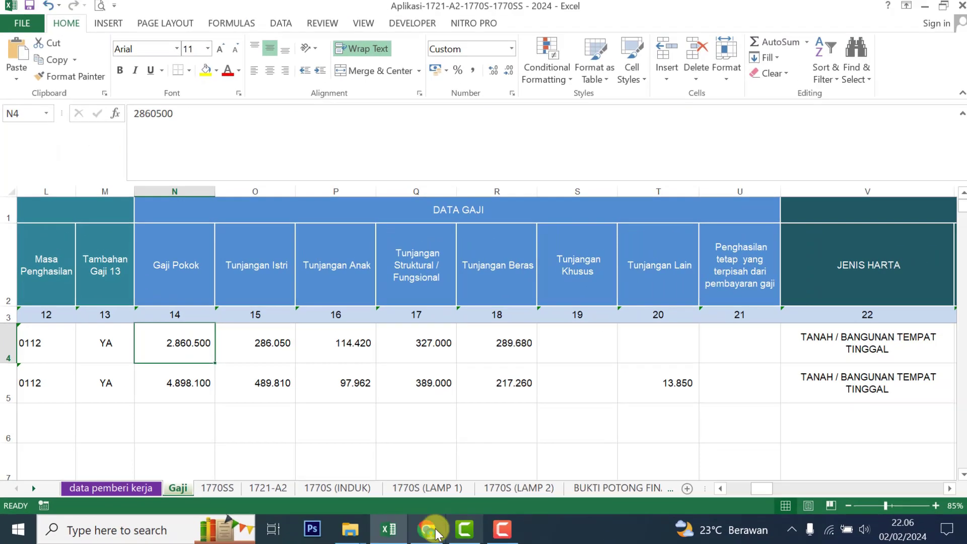
left_click(424, 529)
left_click(296, 16)
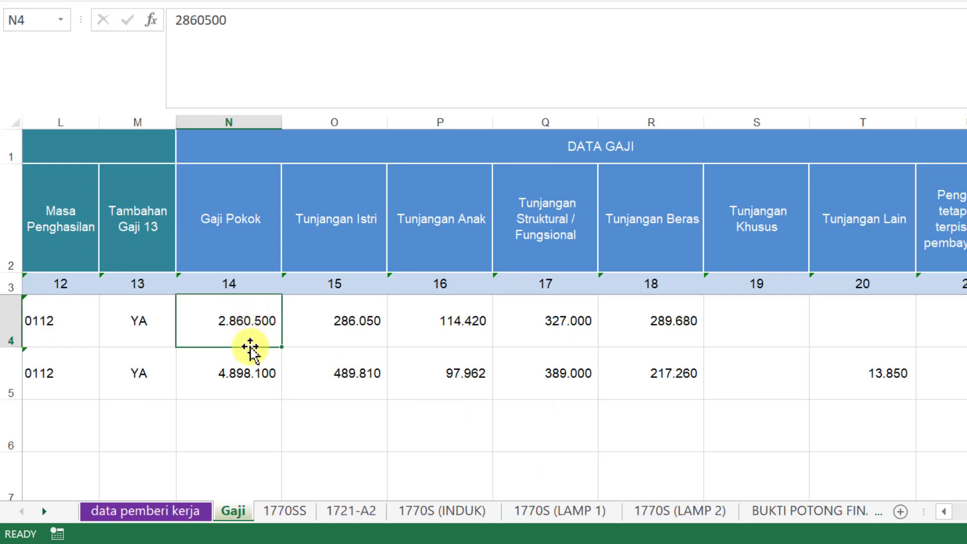
left_click(335, 319)
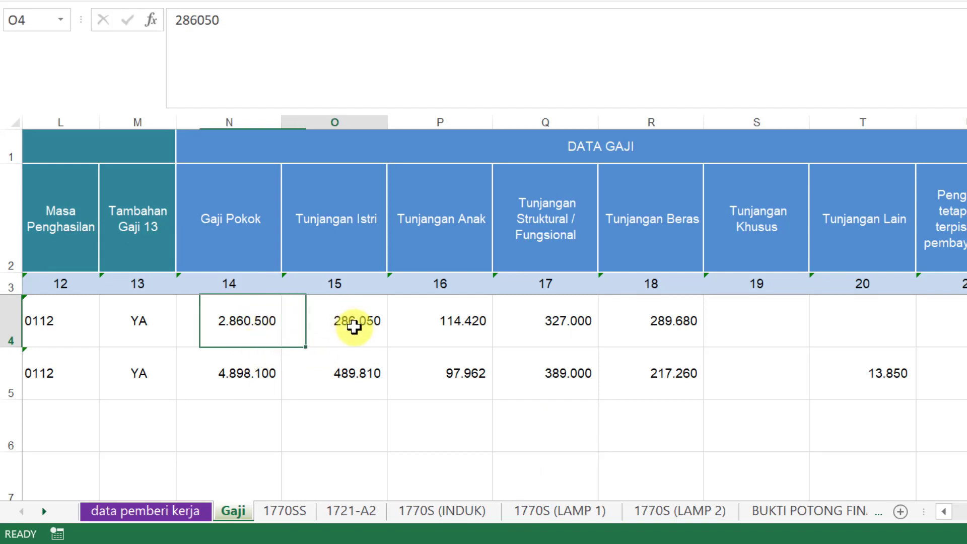
left_click(464, 325)
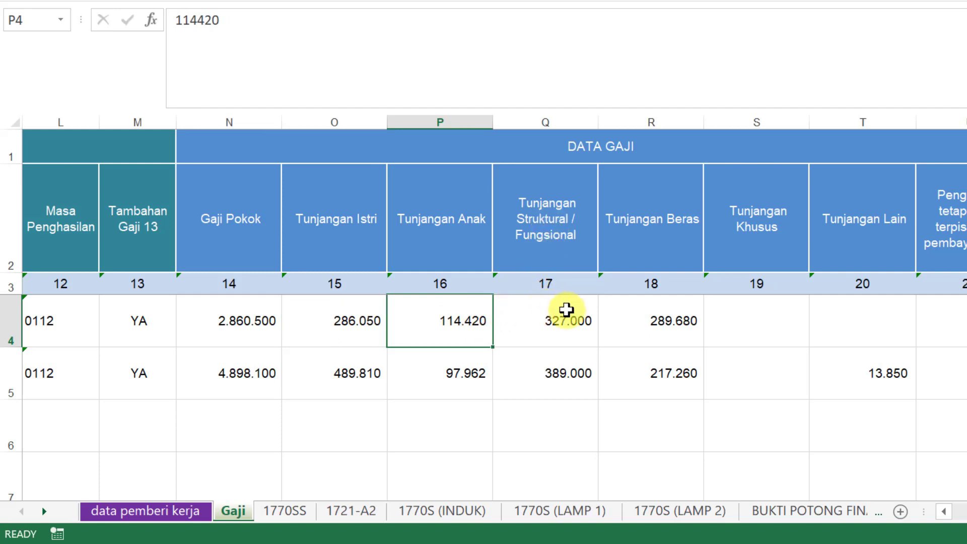
left_click(575, 316)
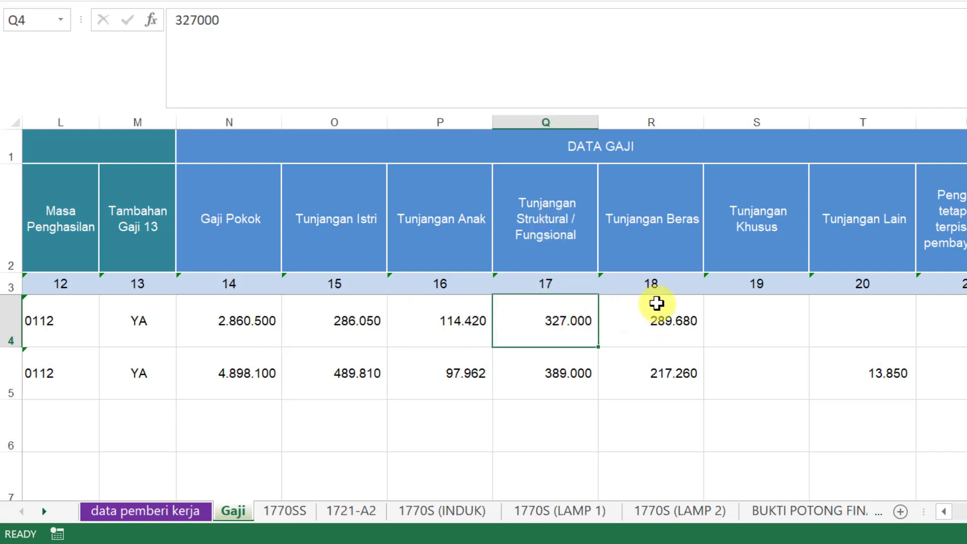
left_click(669, 323)
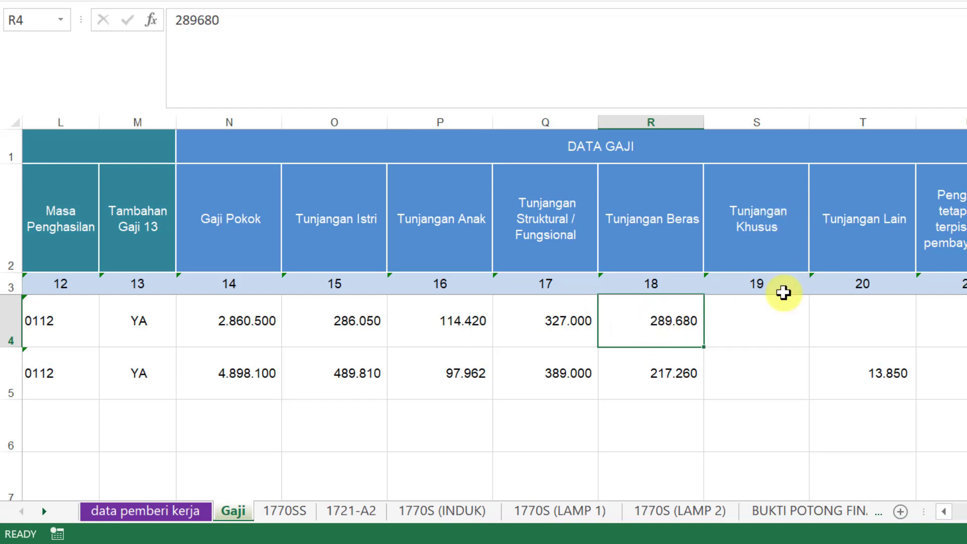
left_click(783, 316)
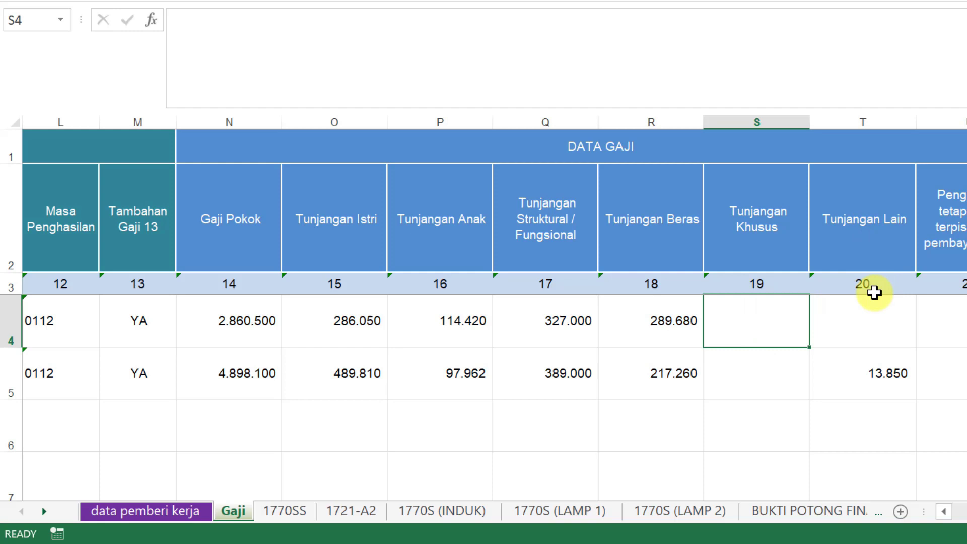
left_click(873, 332)
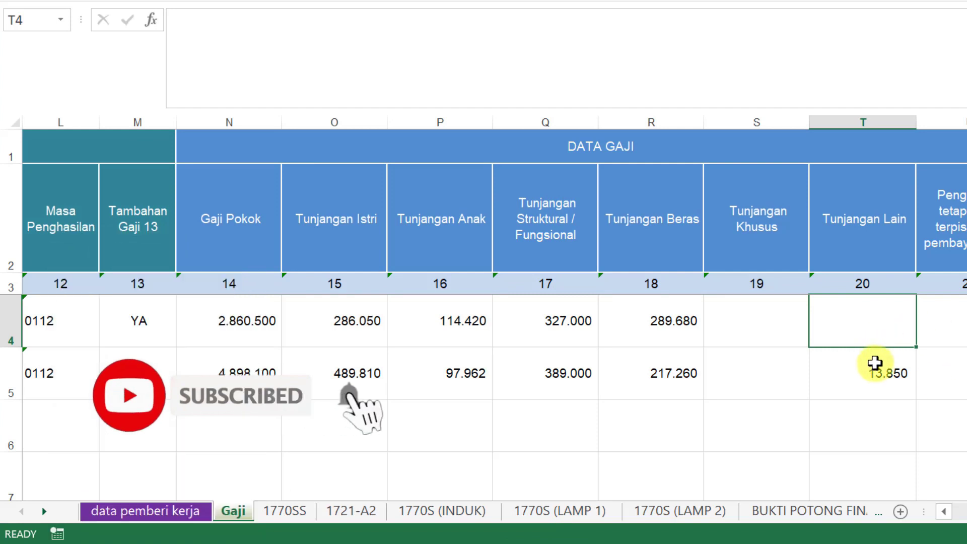
left_click(874, 363)
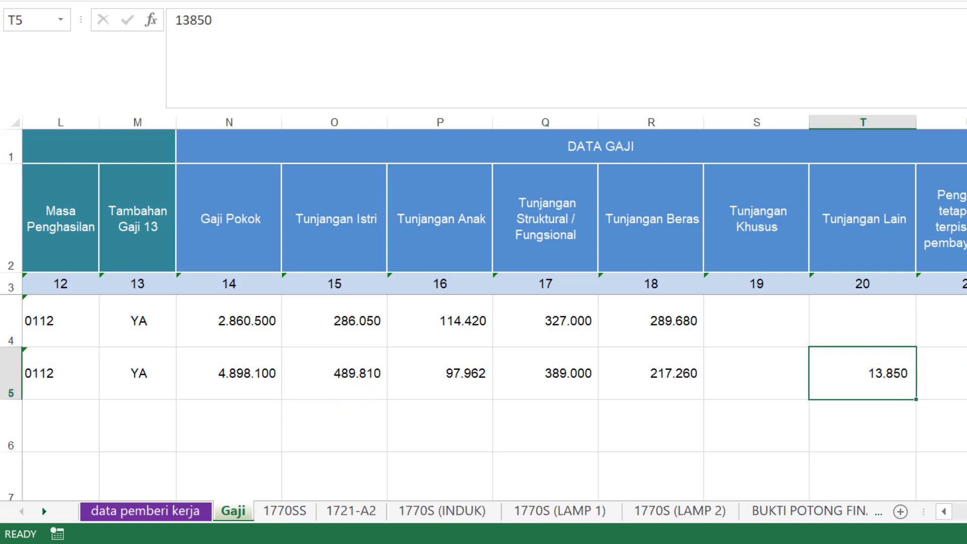
Step: Inspect the first asset's type list, description, 200.000.000 purchase price and Keterangan entry
scroll(494, 308, "right", 8)
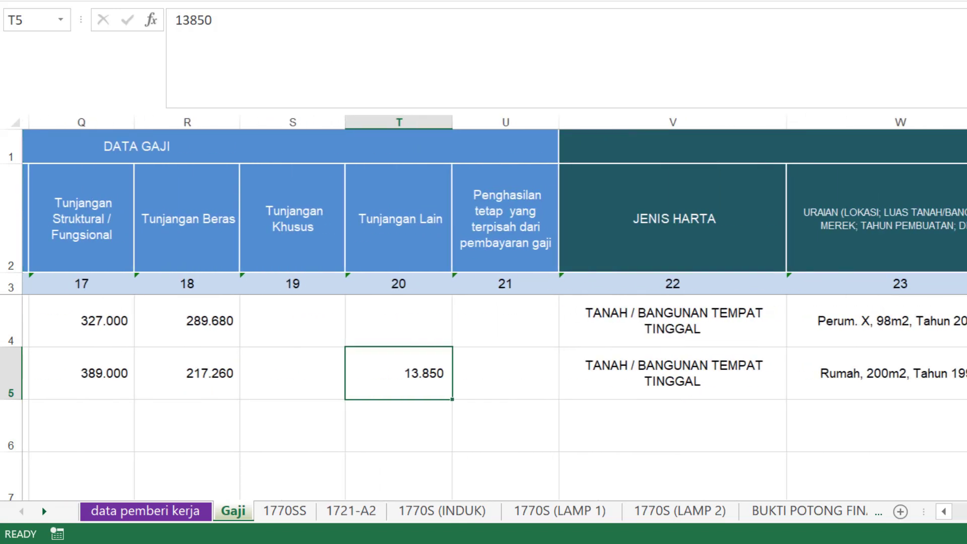
scroll(482, 307, "right", 1)
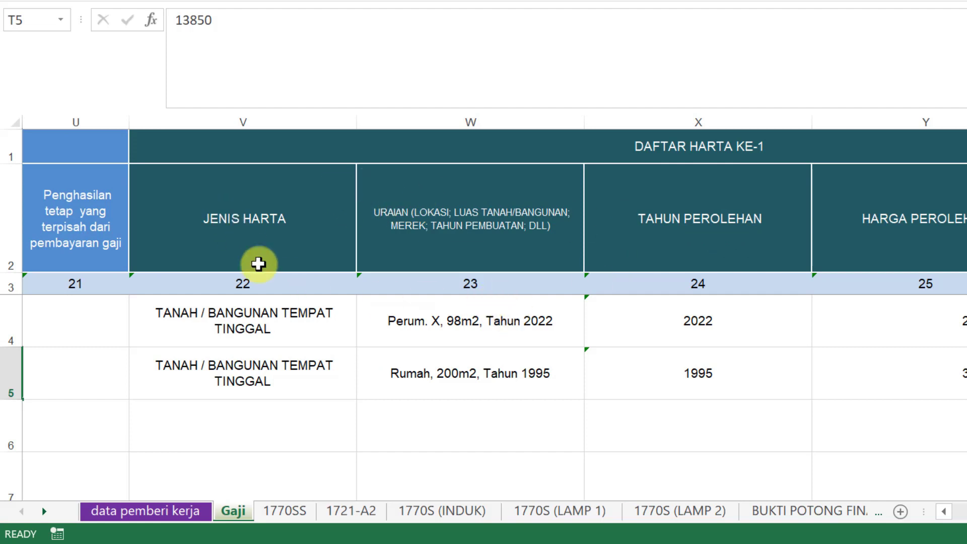
left_click(334, 339)
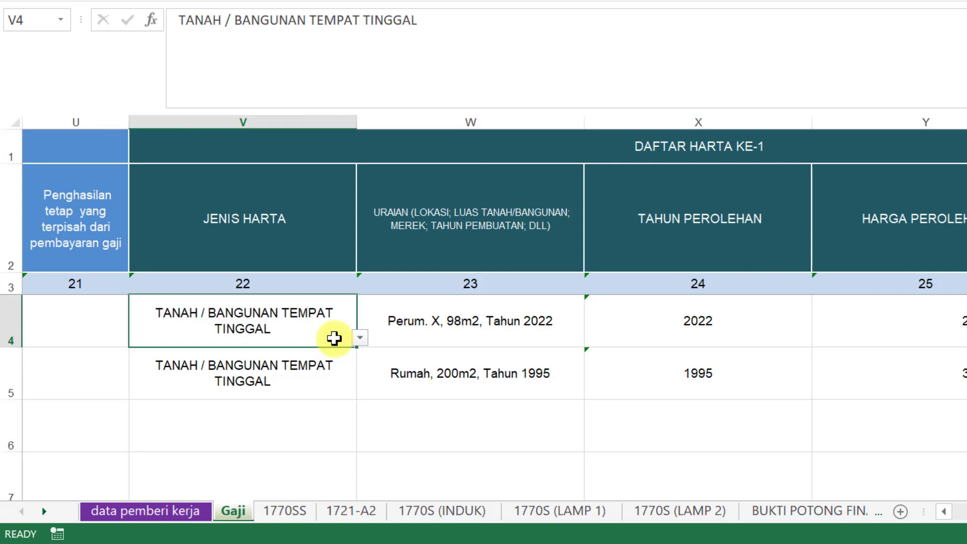
left_click(359, 337)
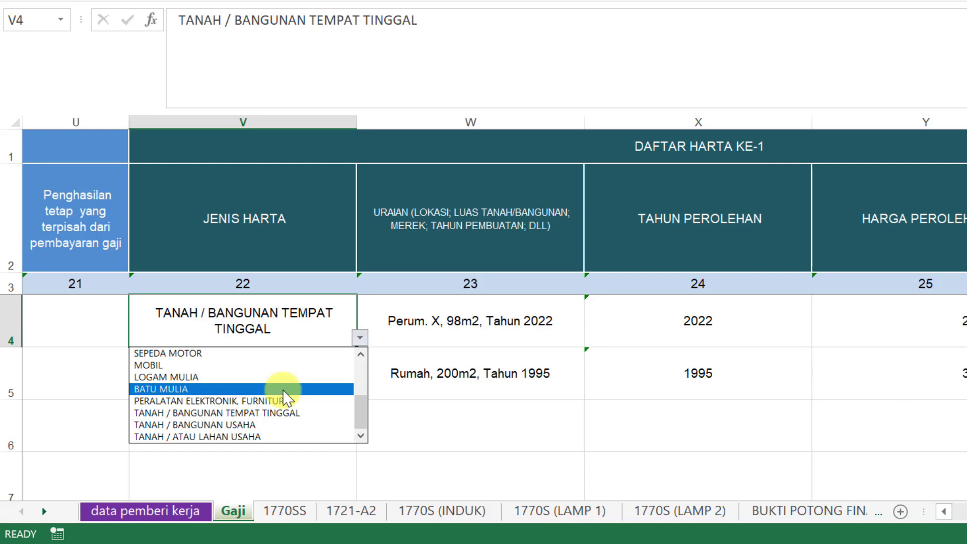
key("Escape")
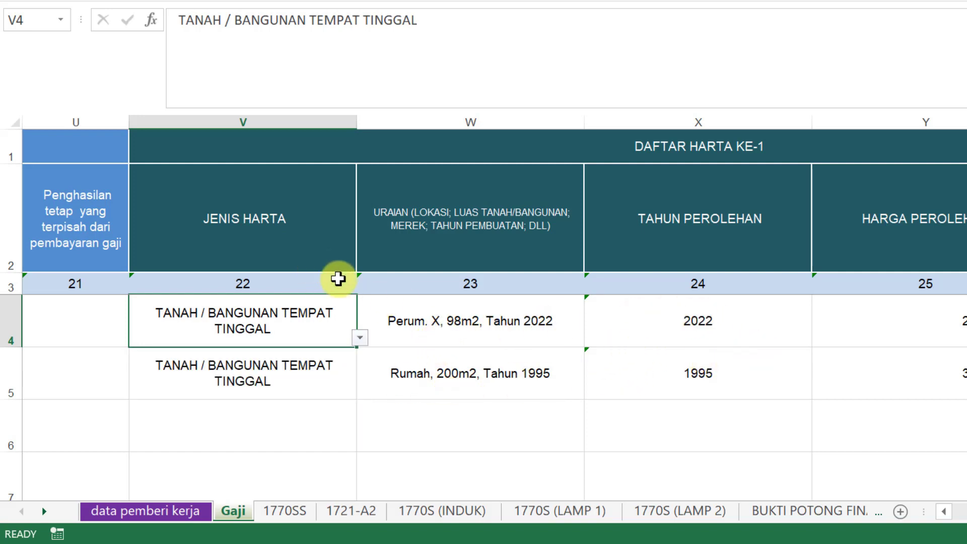
left_click(469, 333)
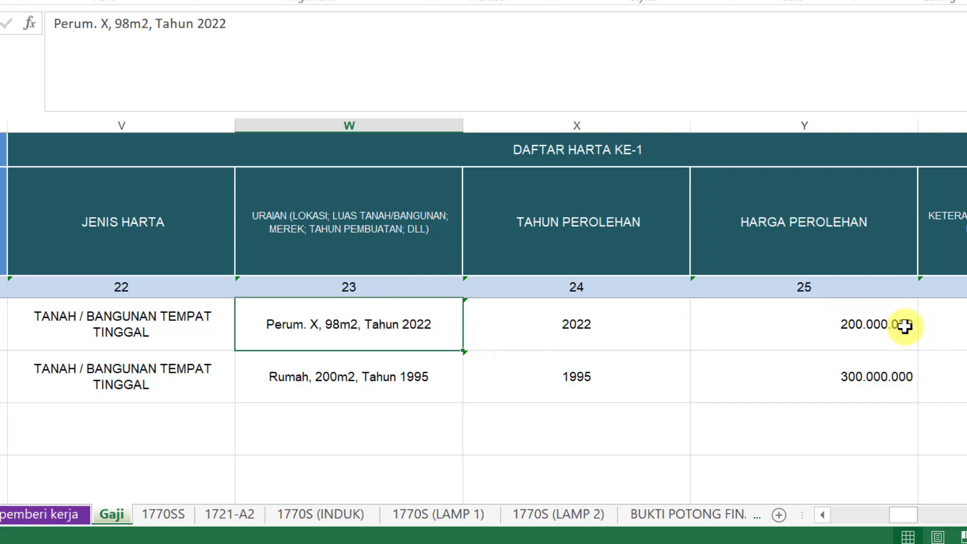
left_click(889, 324)
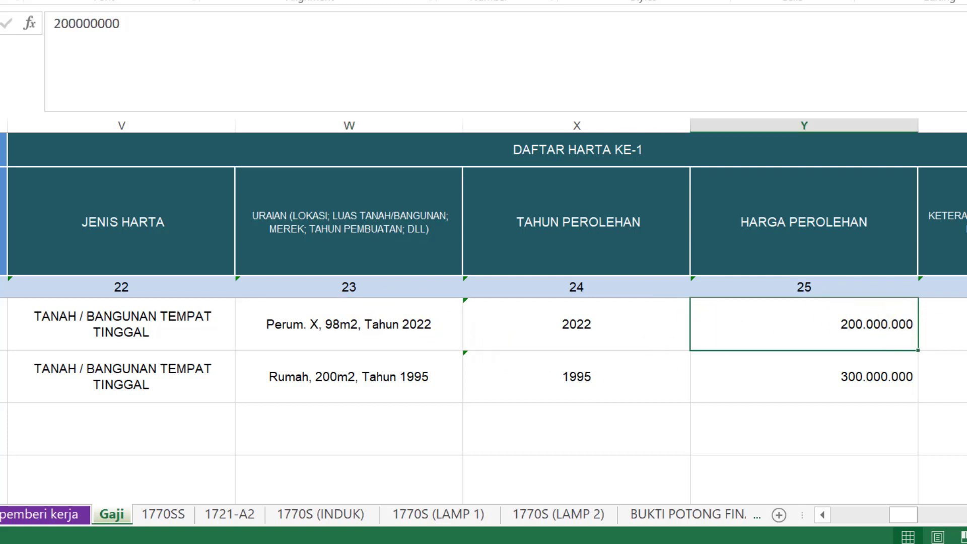
scroll(396, 313, "right", 5)
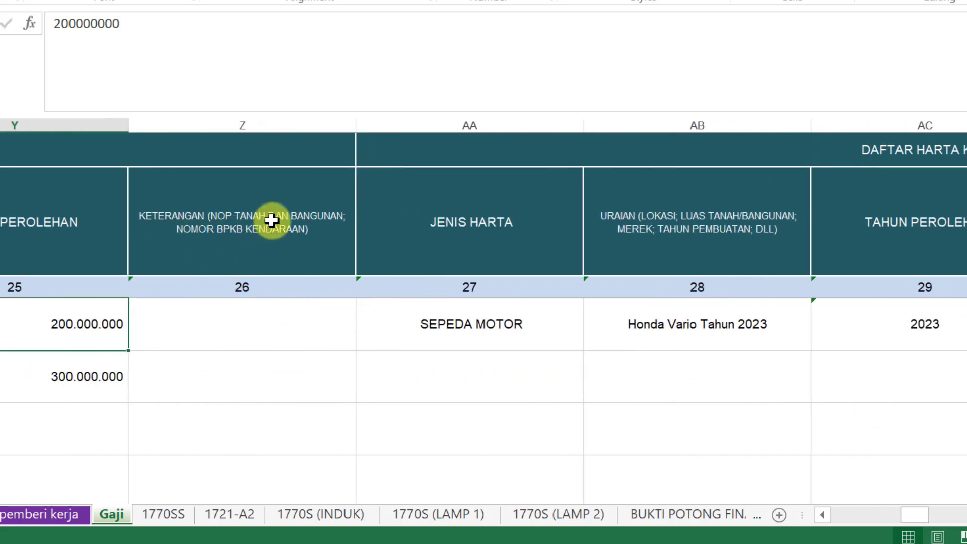
left_click(261, 319)
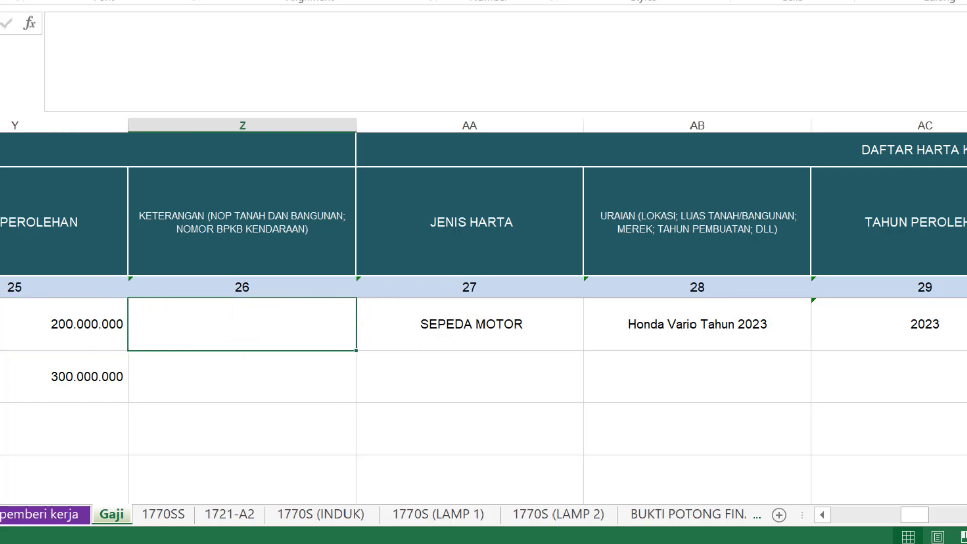
left_click(526, 315)
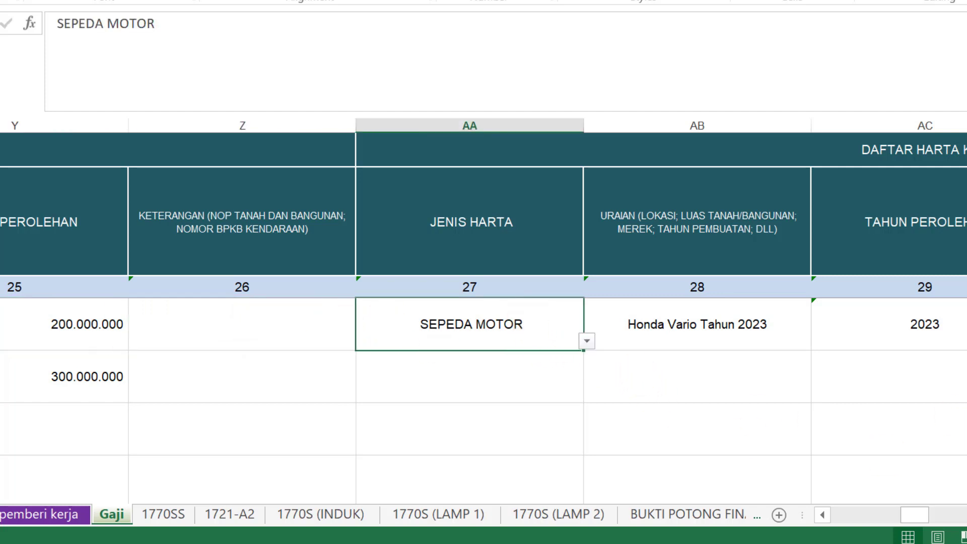
scroll(484, 310, "right", 2)
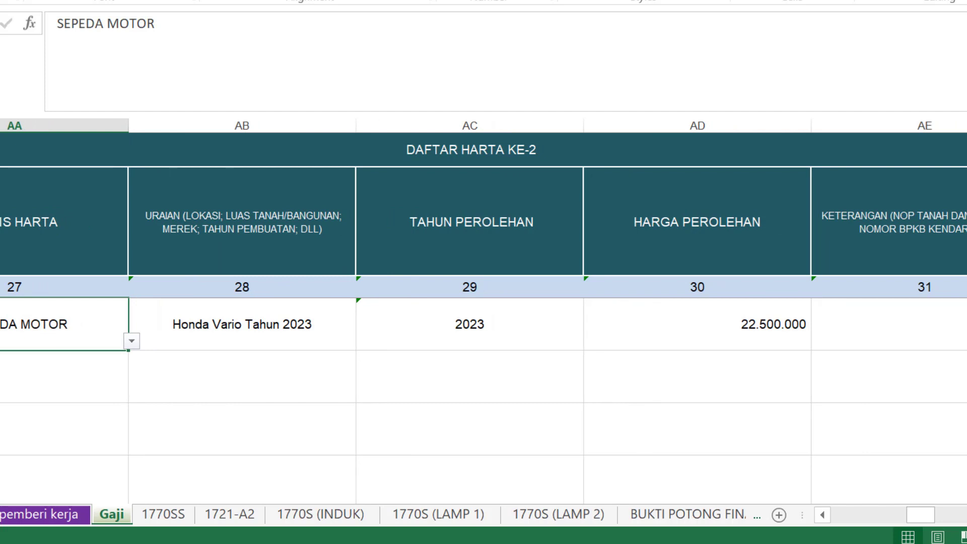
scroll(483, 322, "right", 9)
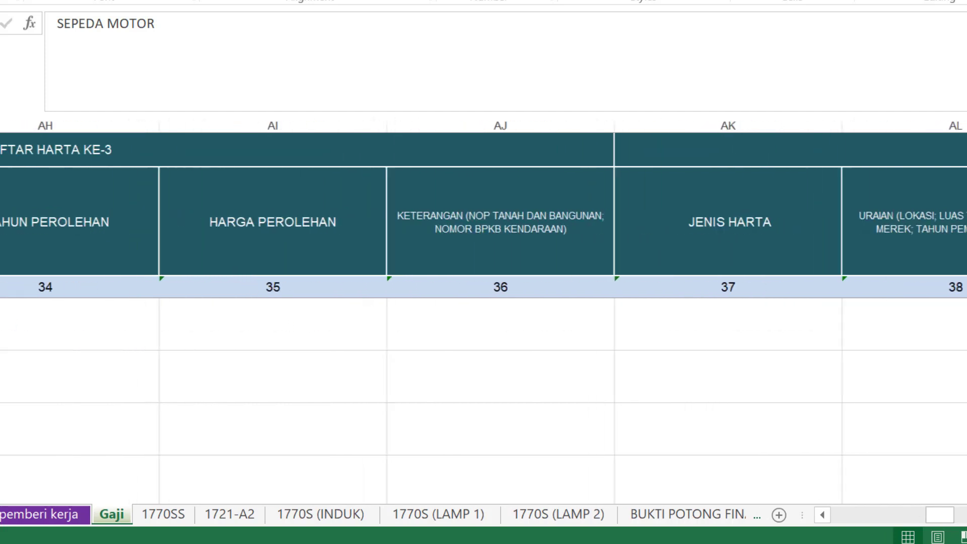
scroll(483, 322, "right", 6)
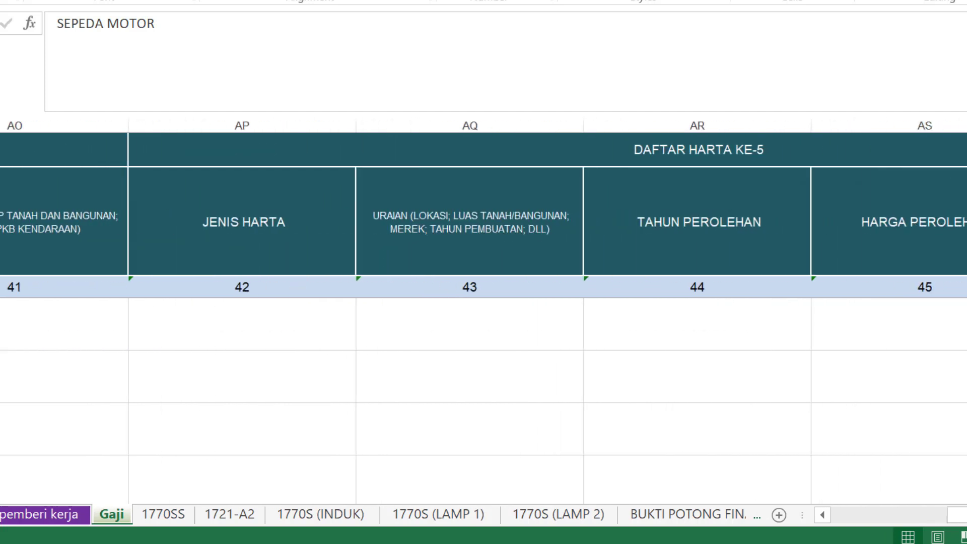
scroll(483, 322, "right", 4)
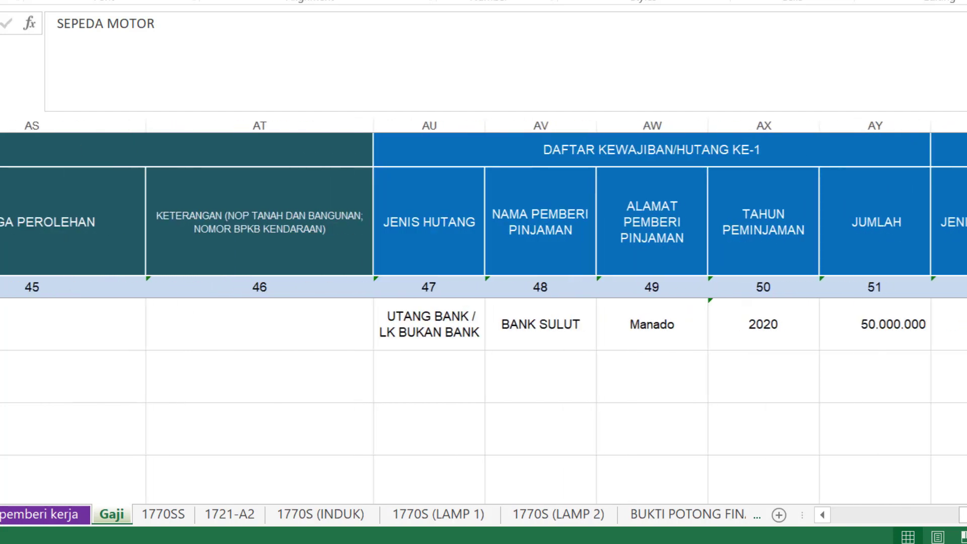
scroll(483, 322, "right", 1)
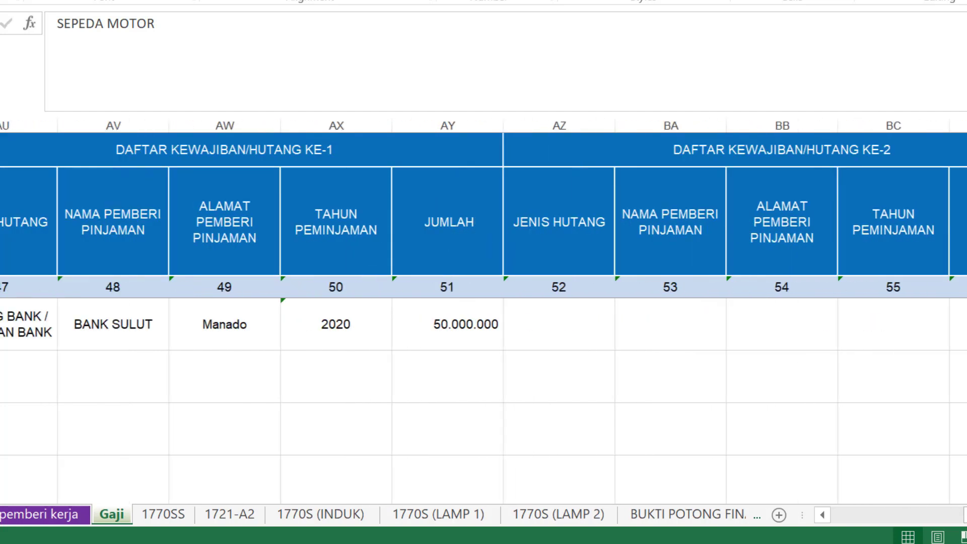
left_click(948, 515)
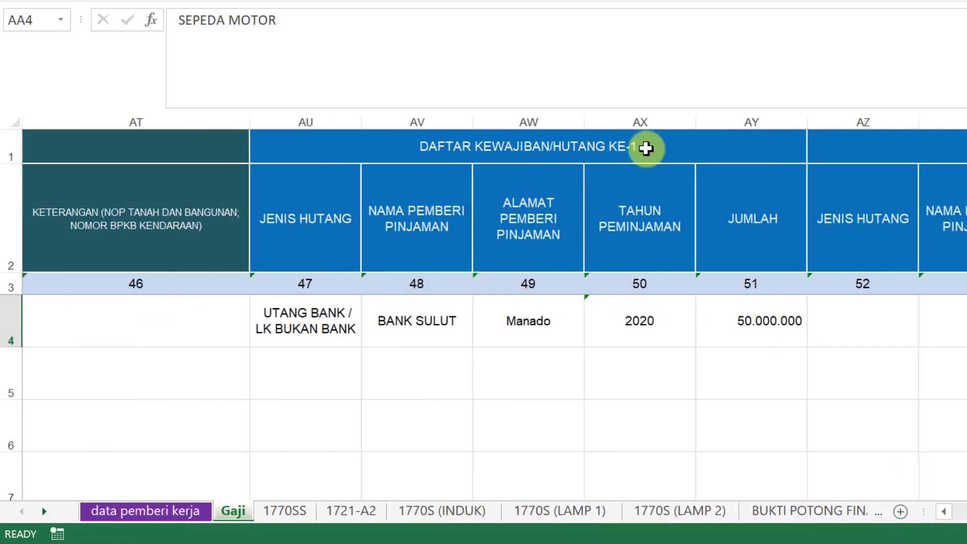
left_click(307, 357)
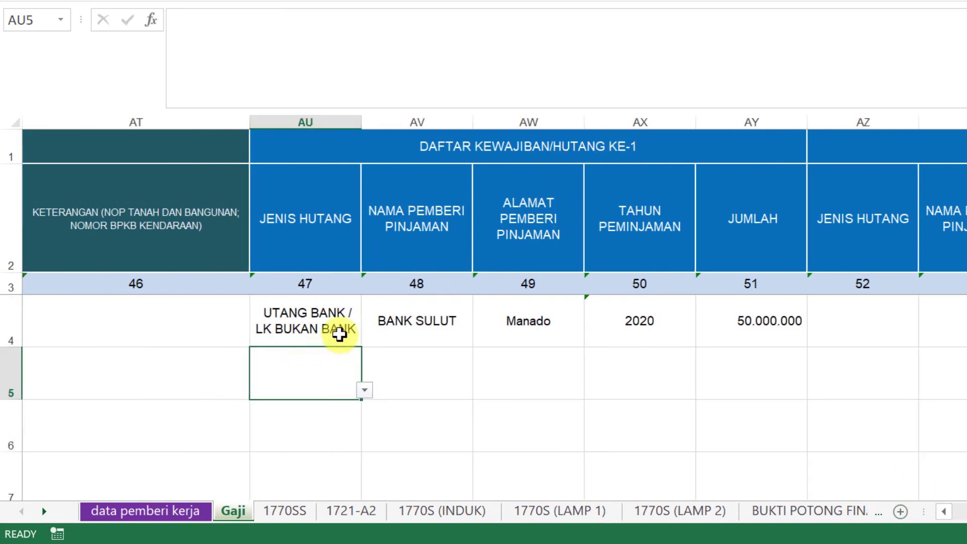
left_click(364, 391)
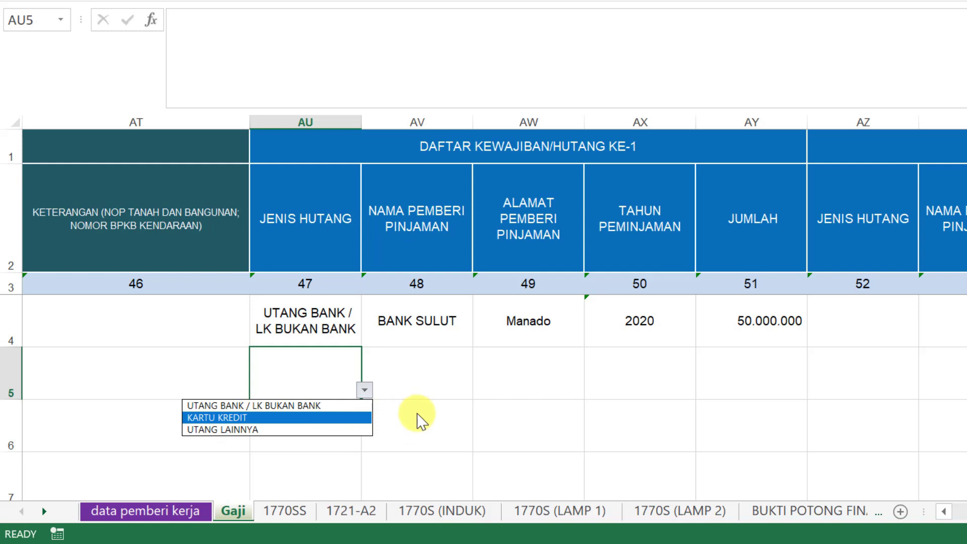
key("Escape")
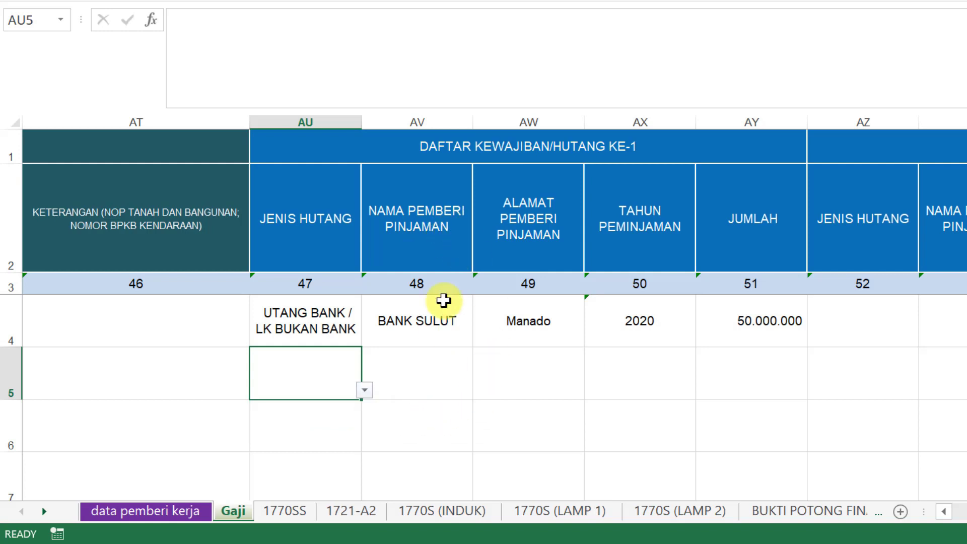
left_click(436, 229)
left_click(555, 234)
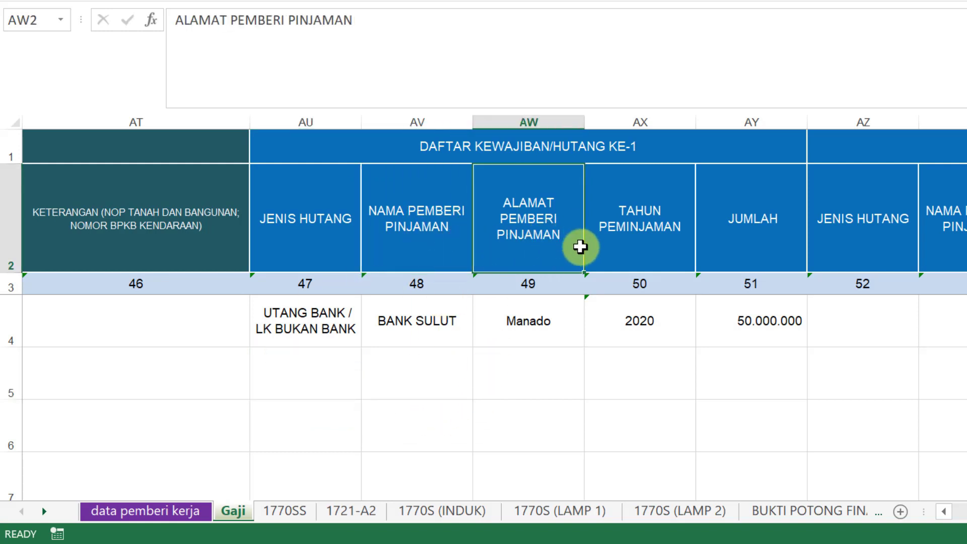
left_click(668, 233)
left_click(770, 222)
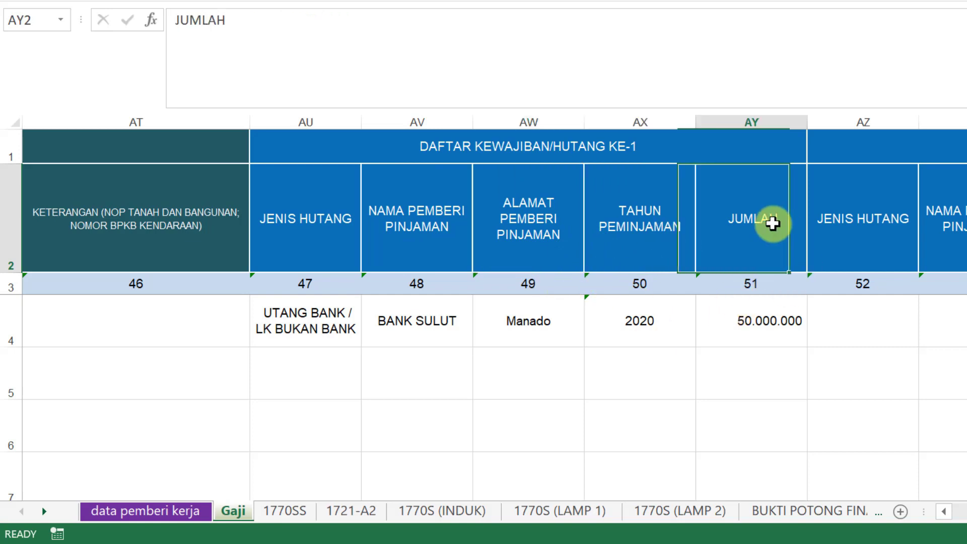
left_click(780, 318)
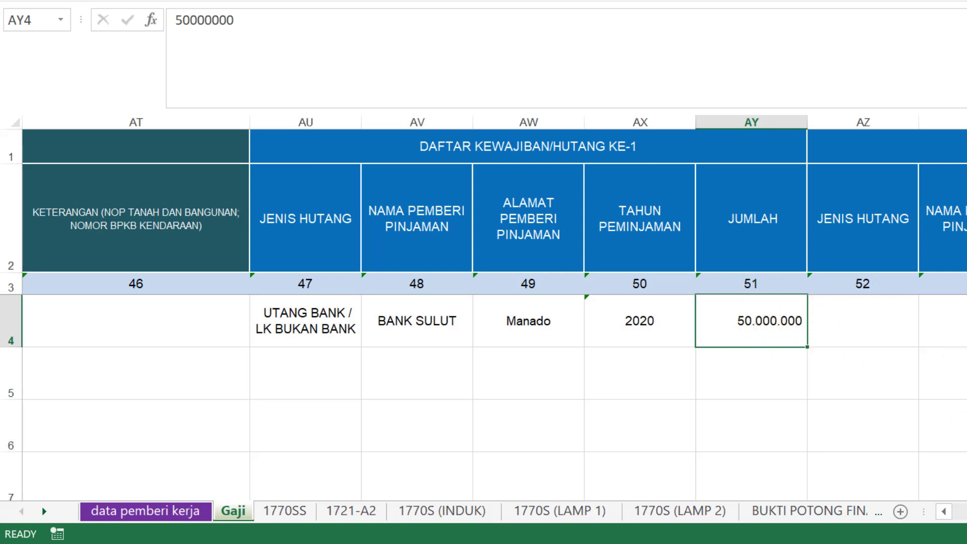
scroll(494, 307, "right", 5)
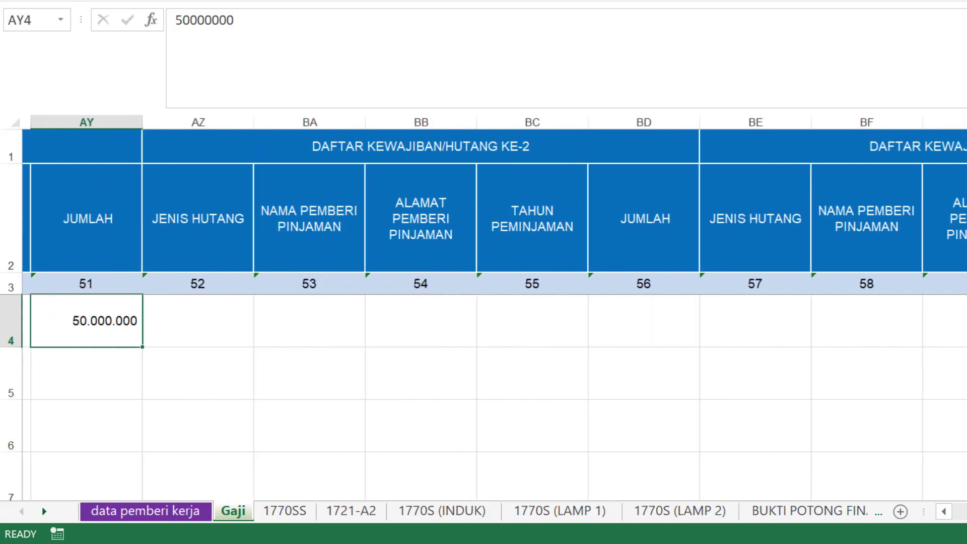
scroll(494, 309, "right", 6)
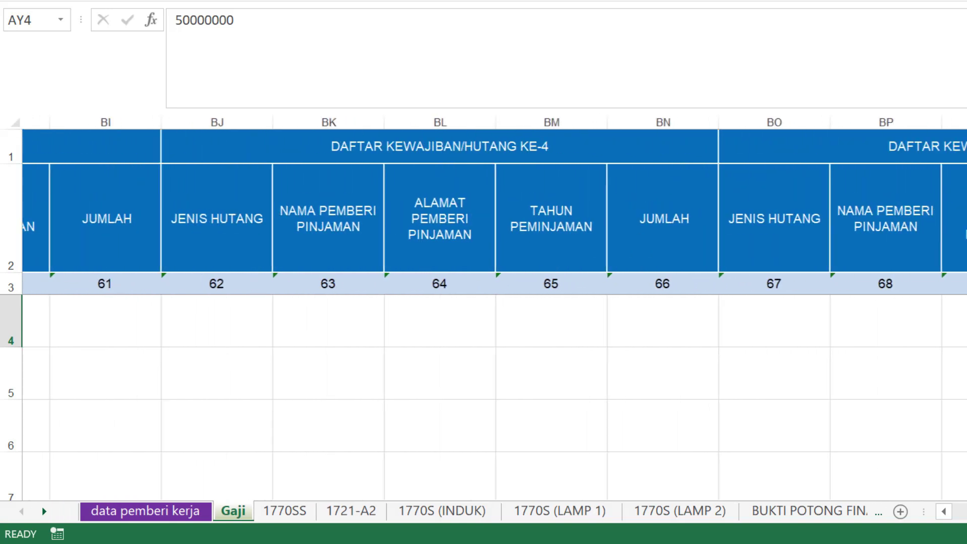
scroll(494, 308, "right", 1)
left_click(863, 151)
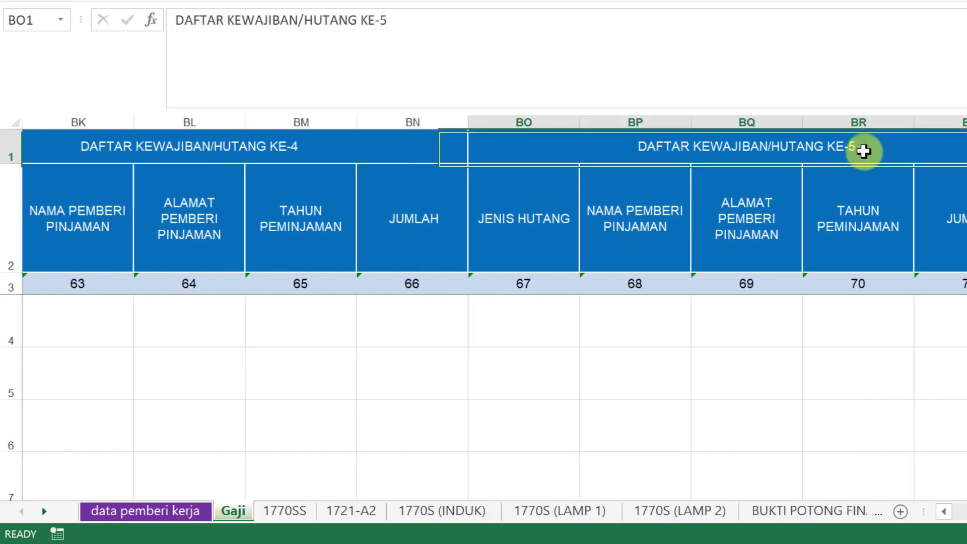
scroll(494, 309, "right", 8)
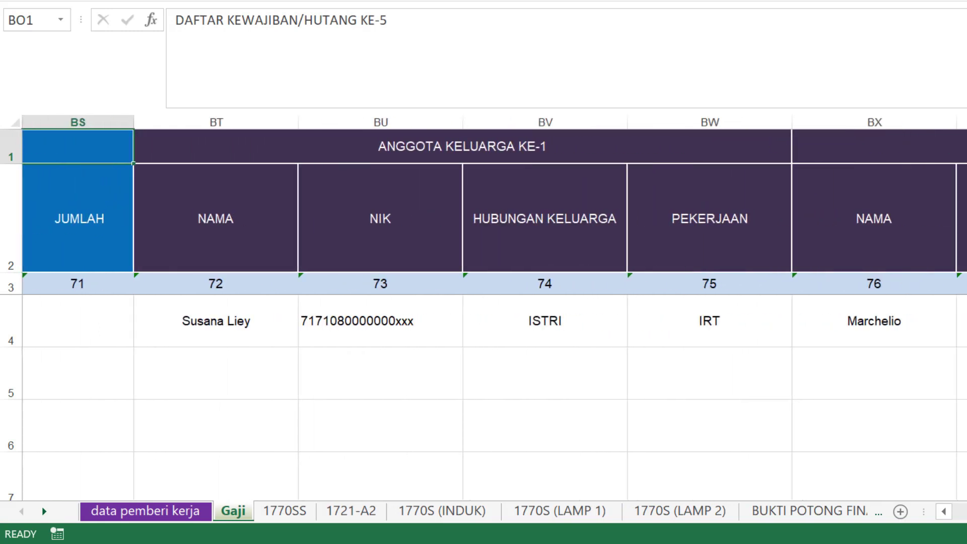
left_click(576, 146)
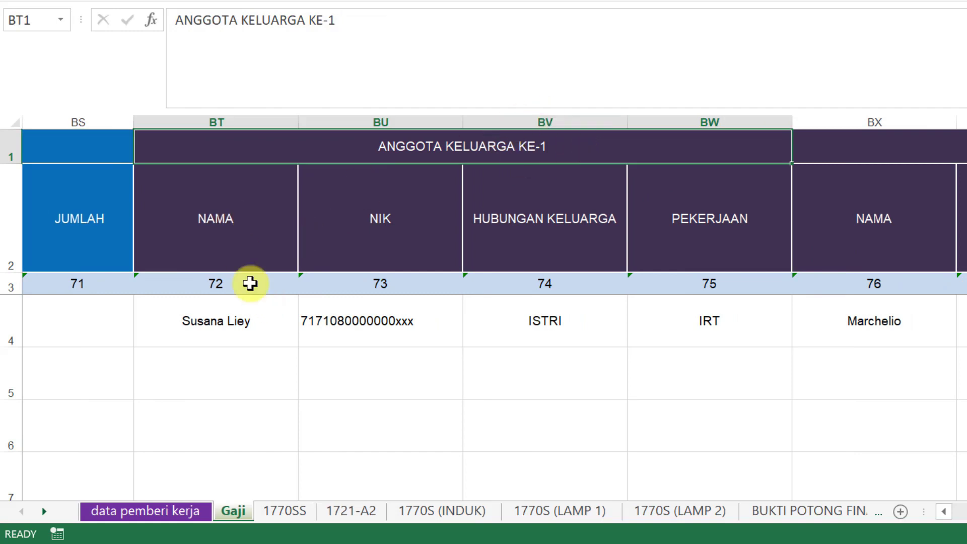
left_click(234, 311)
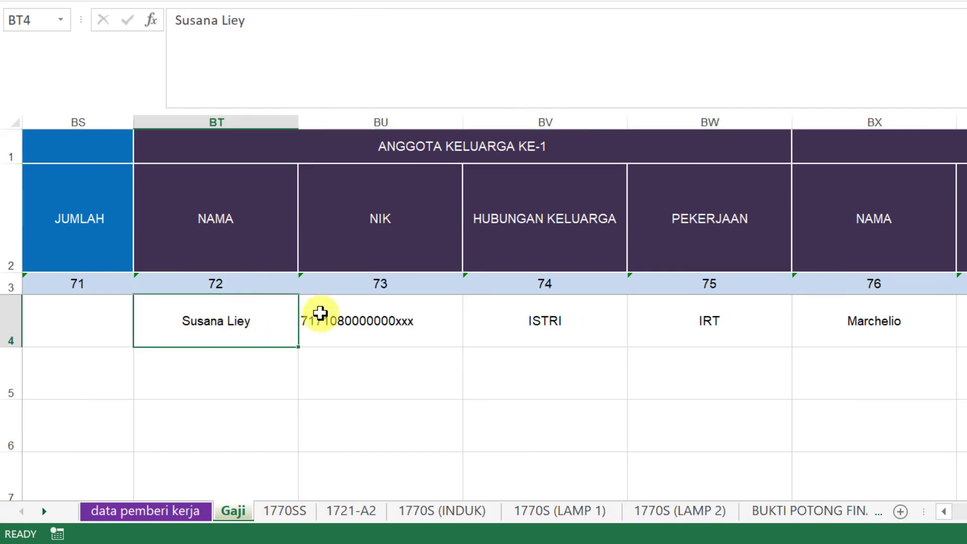
left_click(373, 322)
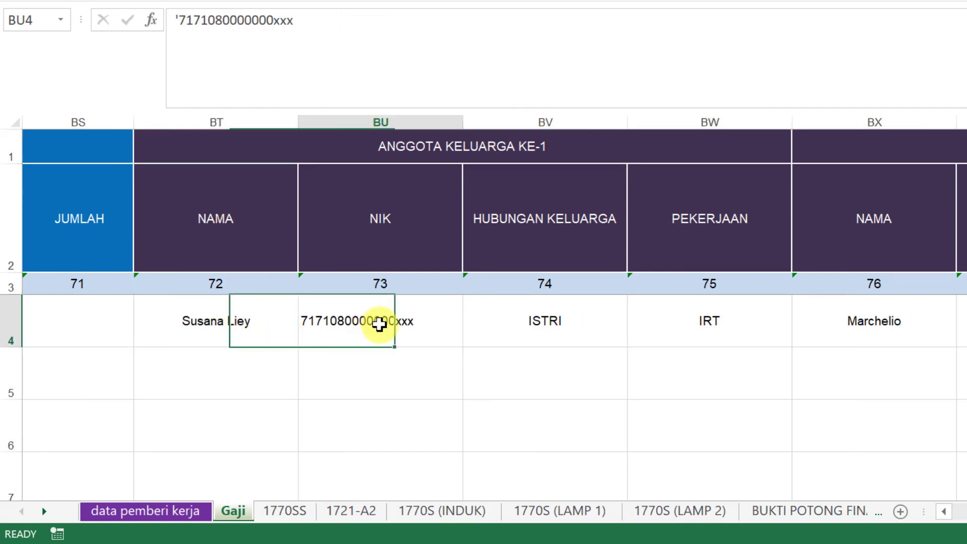
left_click(589, 315)
left_click(744, 315)
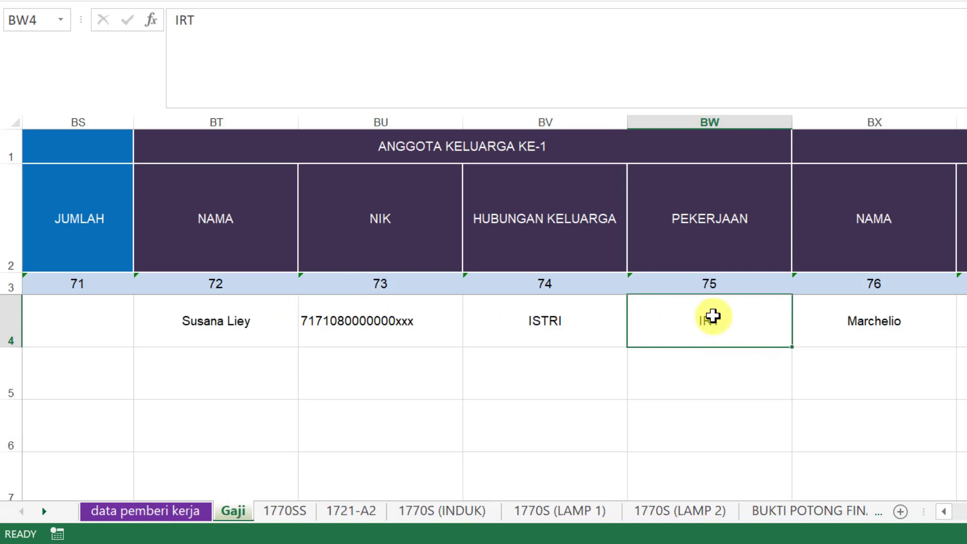
left_click(892, 331)
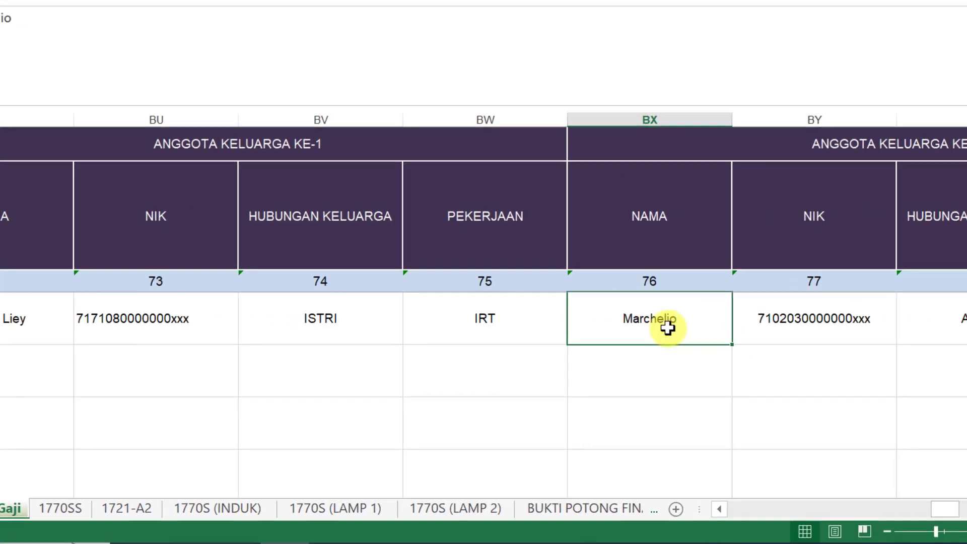
left_click_drag(667, 328, 916, 323)
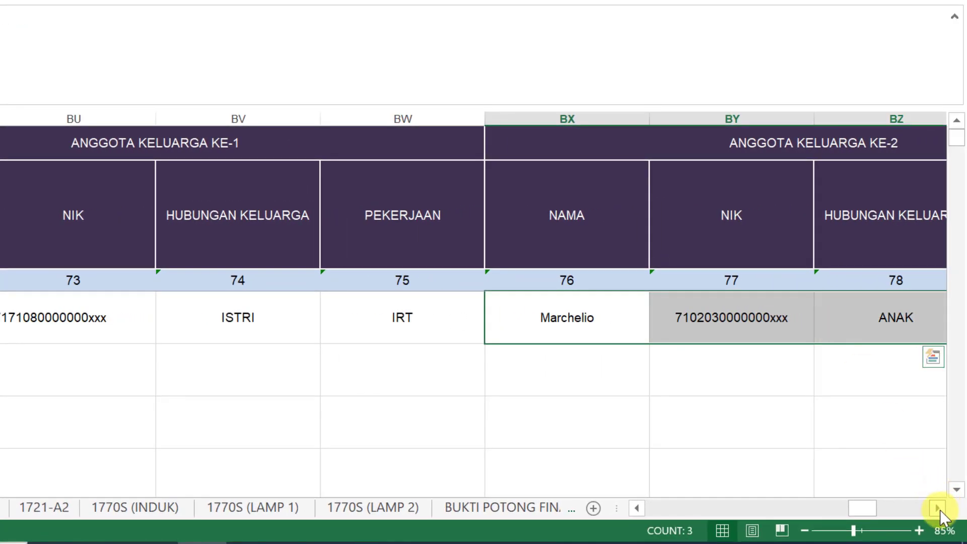
left_click(937, 508)
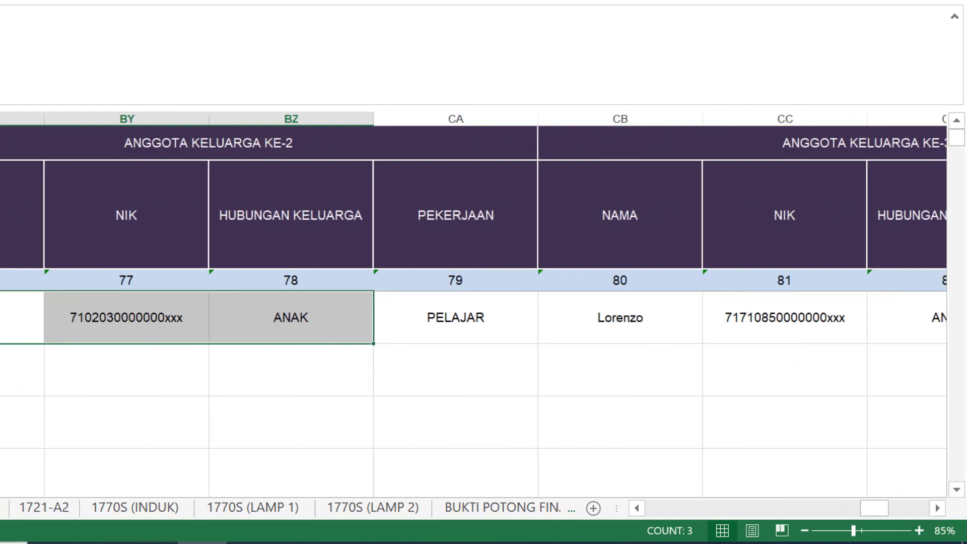
left_click(331, 317)
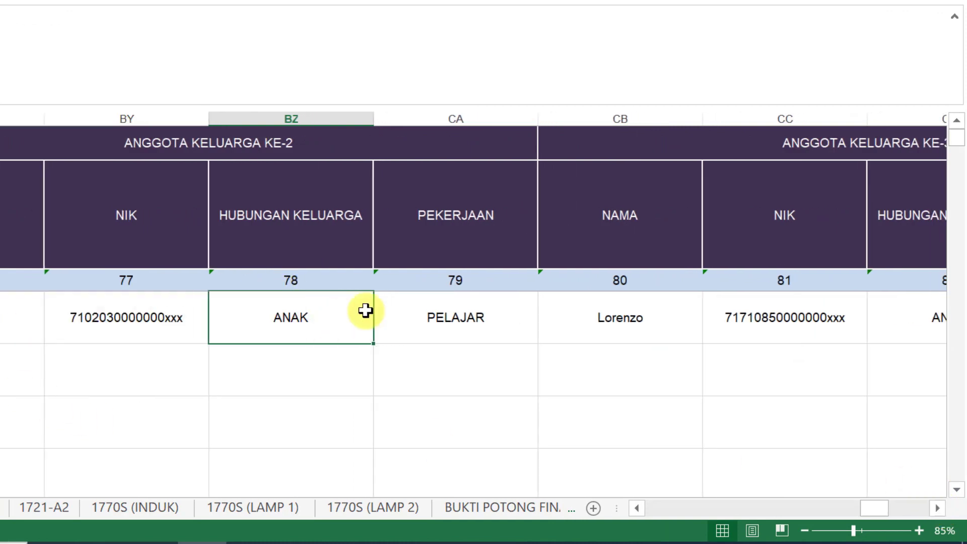
left_click(461, 321)
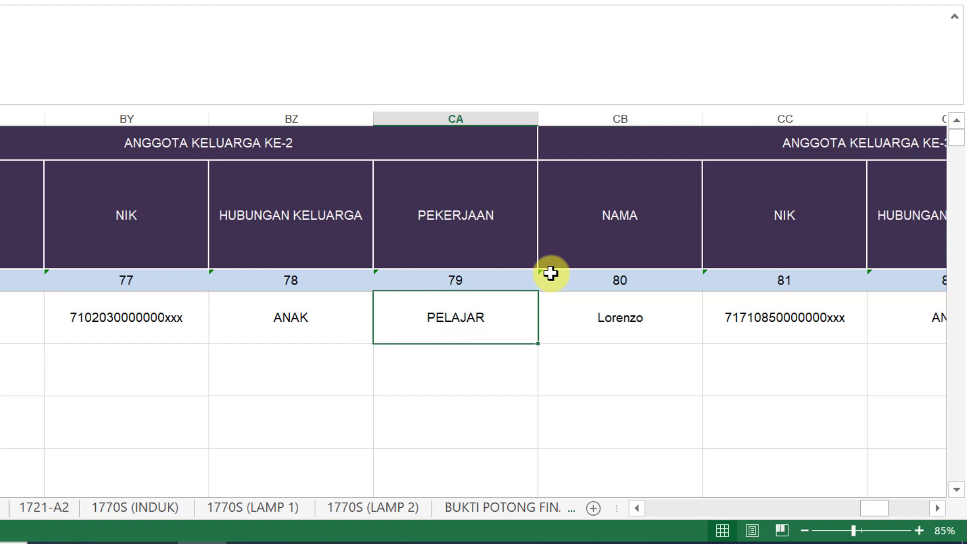
left_click(936, 508)
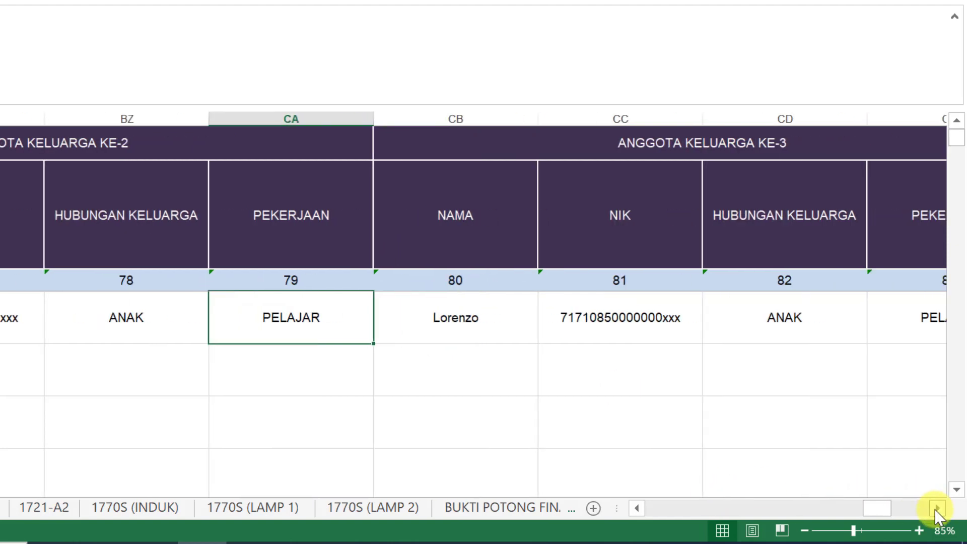
left_click(936, 508)
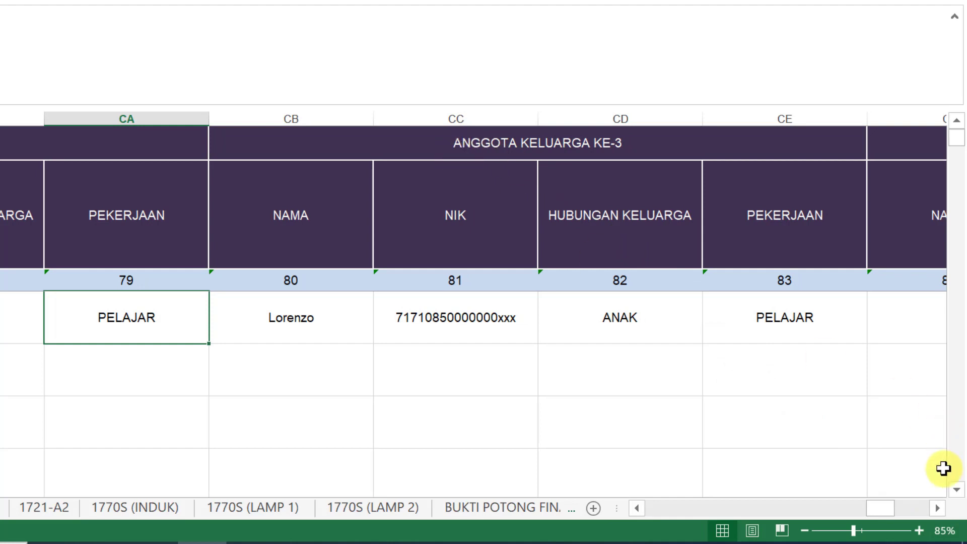
left_click_drag(938, 508, 678, 511)
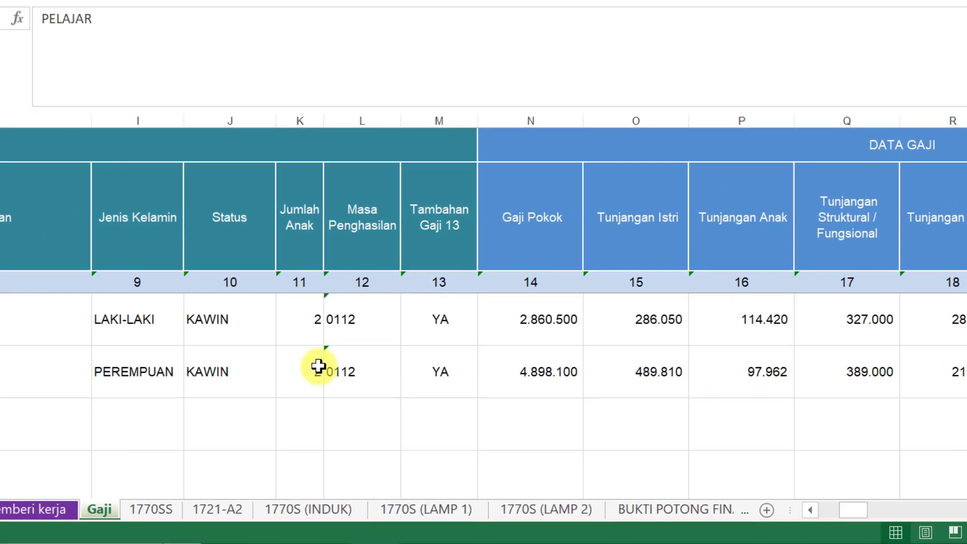
left_click(320, 333)
left_click(327, 336)
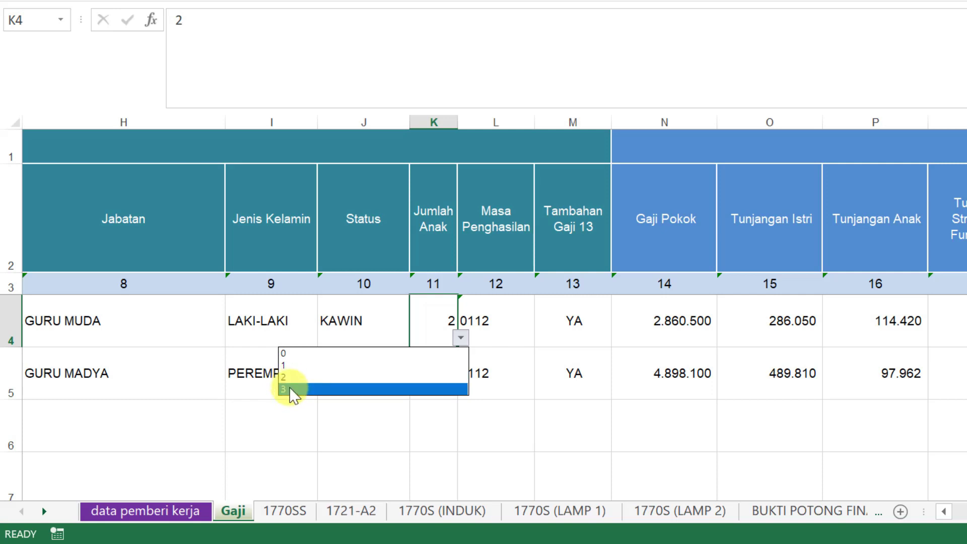
left_click(388, 376)
left_click_drag(963, 512, 966, 512)
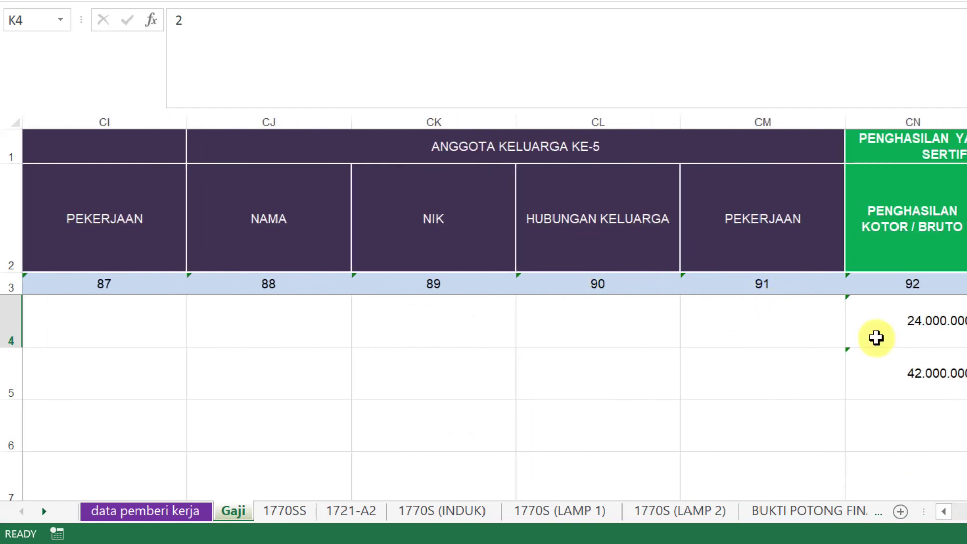
scroll(494, 309, "right", 3)
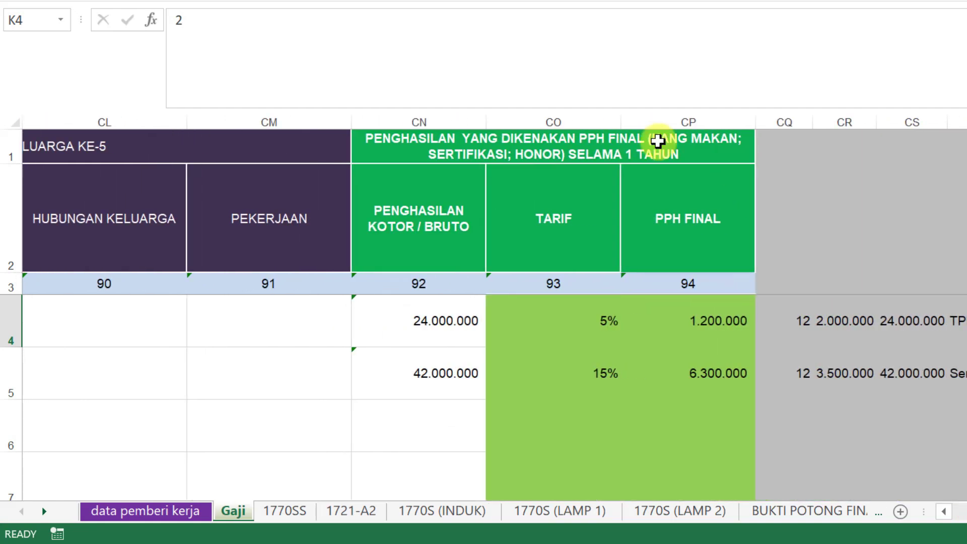
left_click(472, 151)
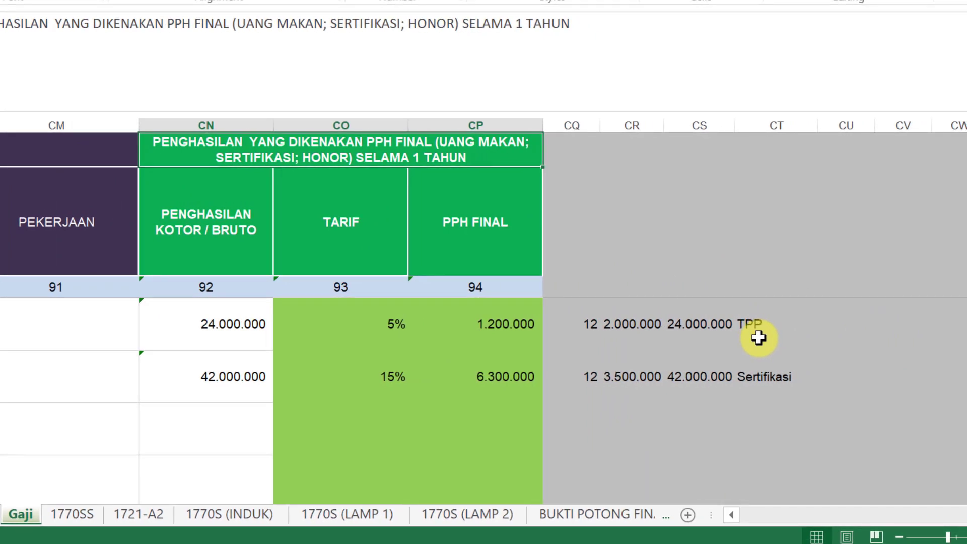
left_click(754, 327)
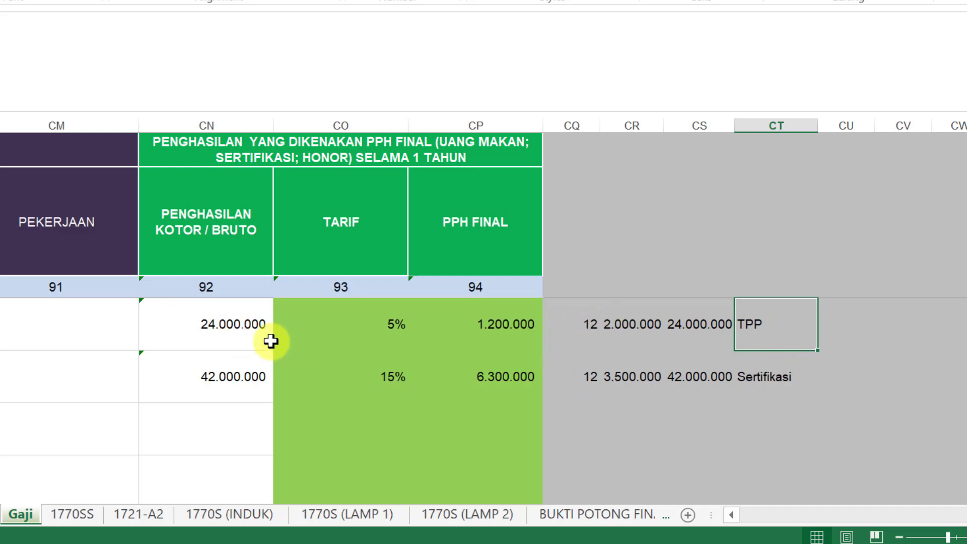
left_click(253, 331)
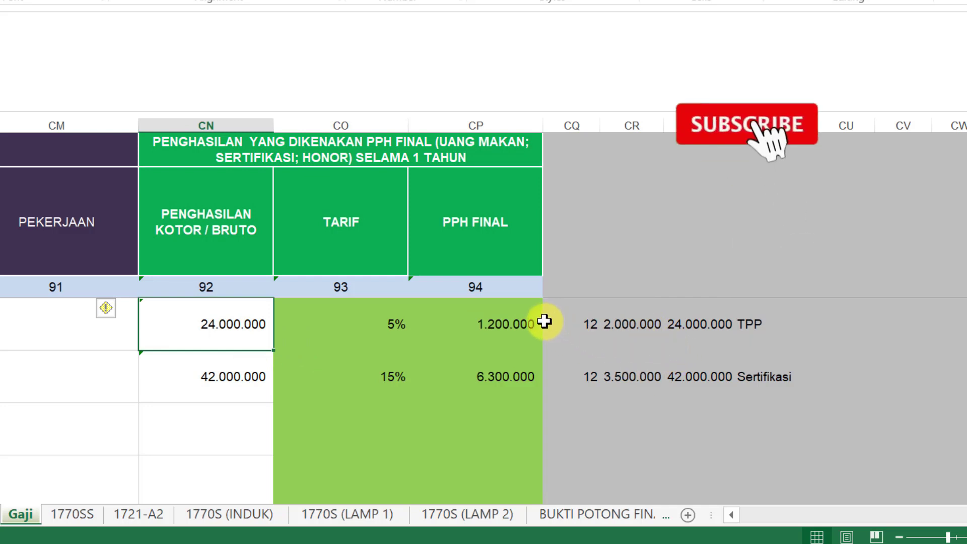
left_click(752, 320)
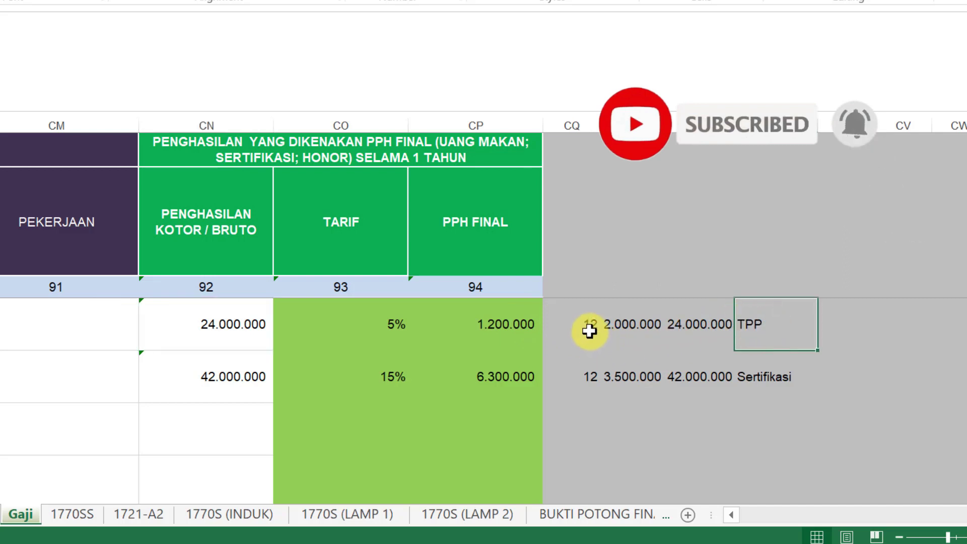
left_click(584, 315)
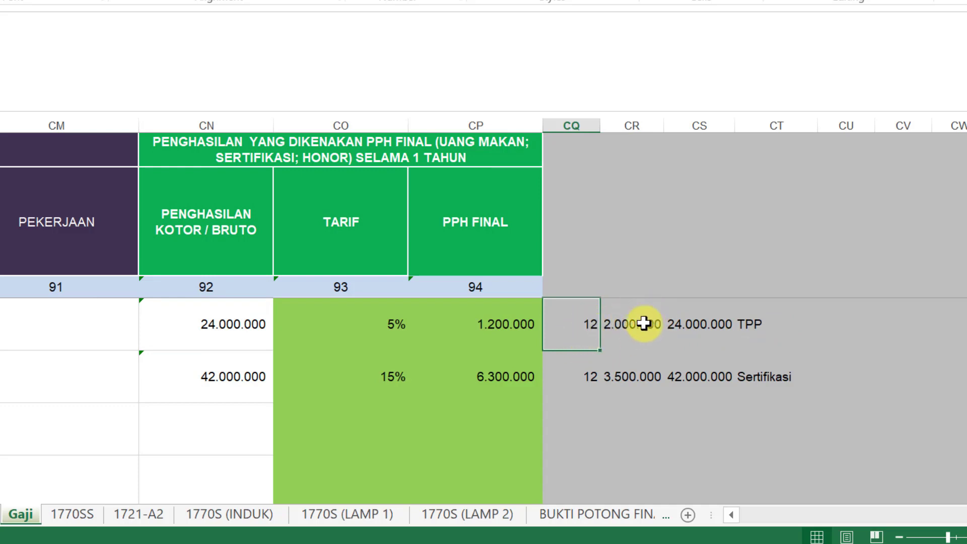
left_click(627, 316)
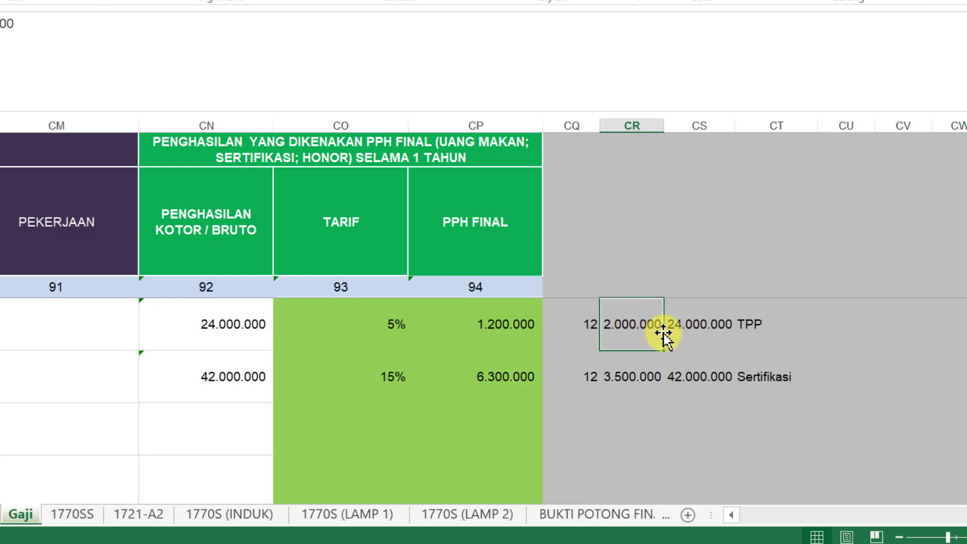
left_click(695, 324)
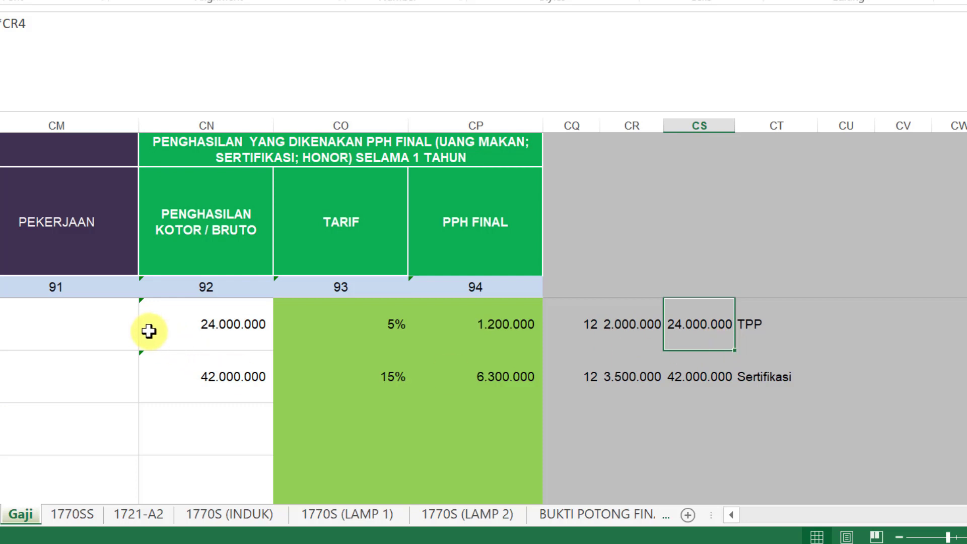
left_click(207, 328)
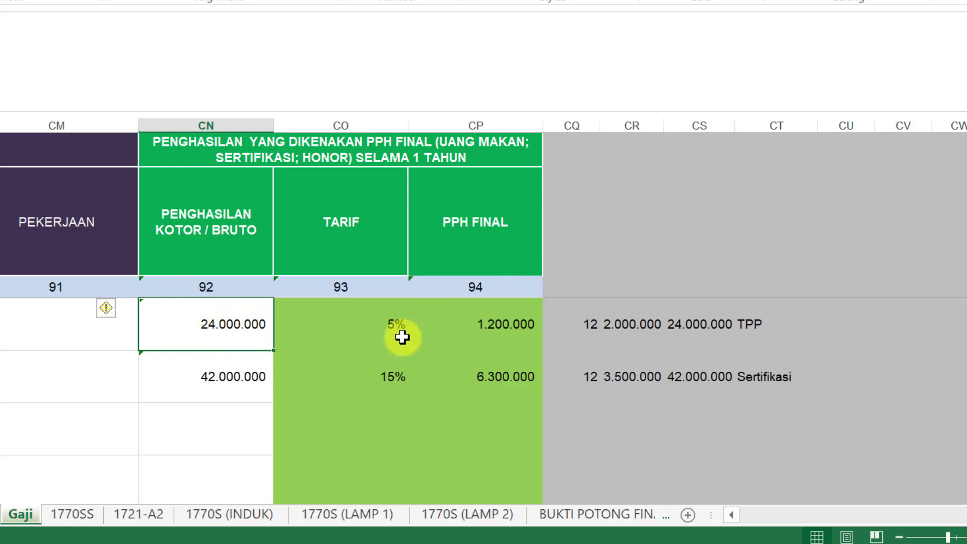
left_click(496, 322)
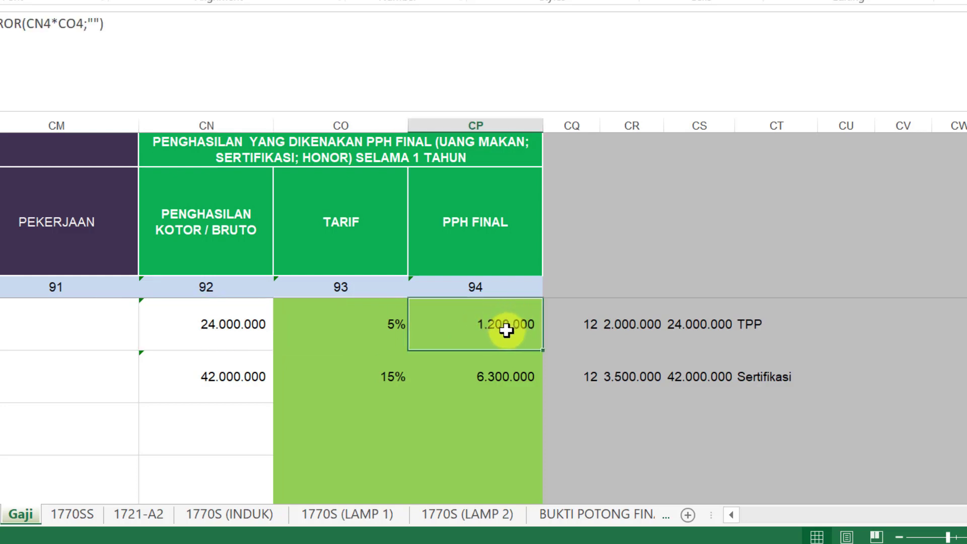
left_click(777, 377)
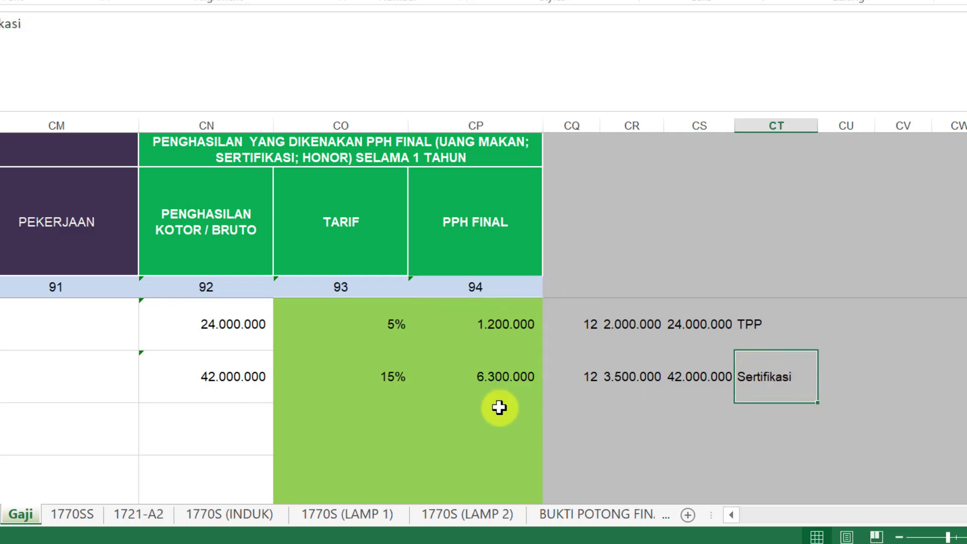
left_click(247, 377)
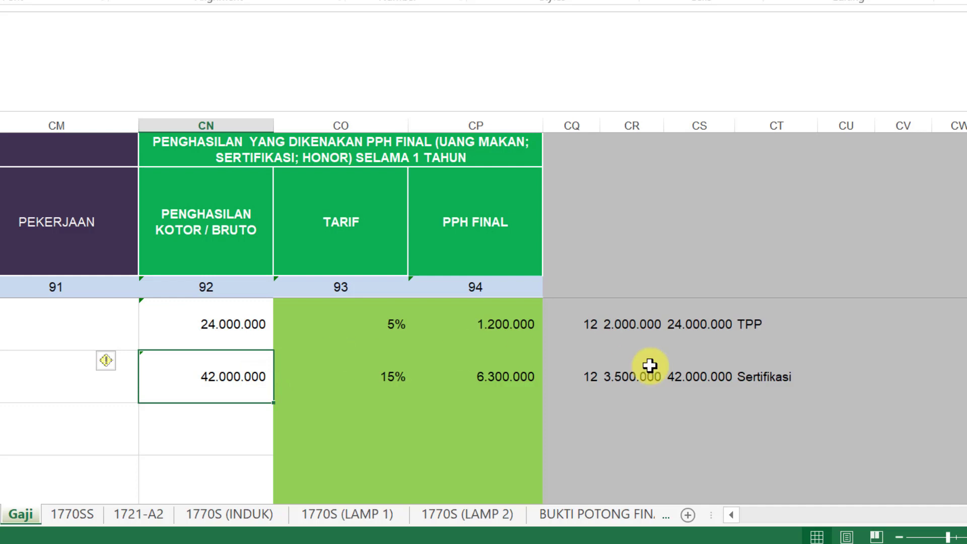
left_click(584, 377)
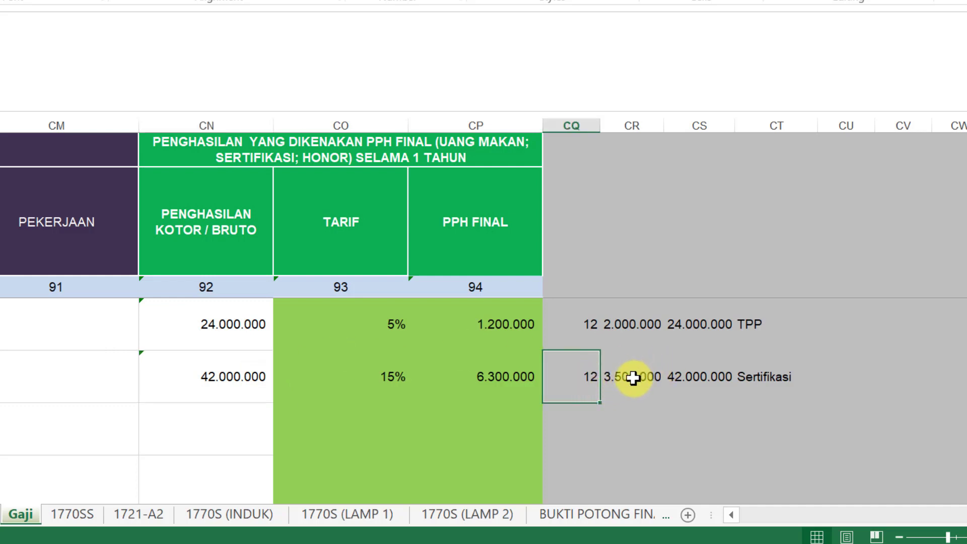
left_click(632, 378)
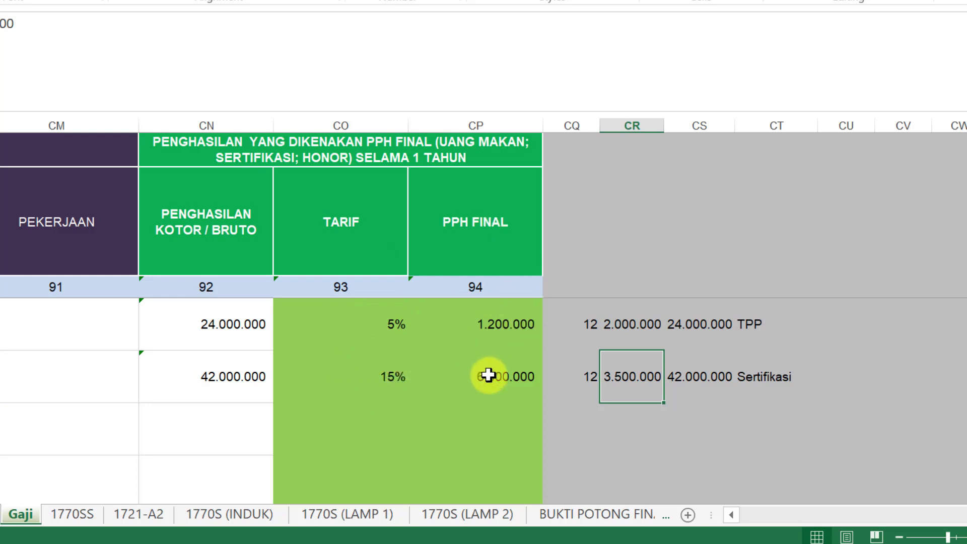
left_click(489, 375)
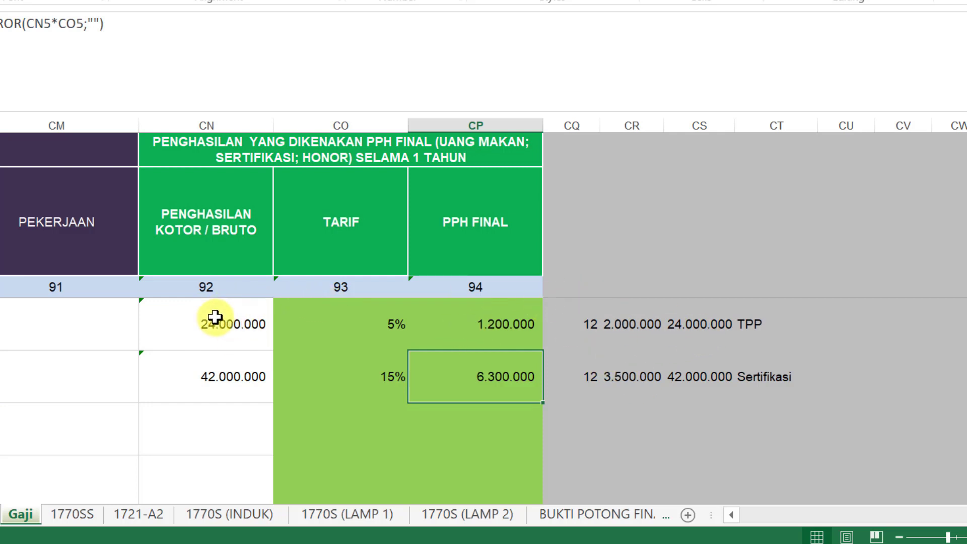
left_click(211, 322)
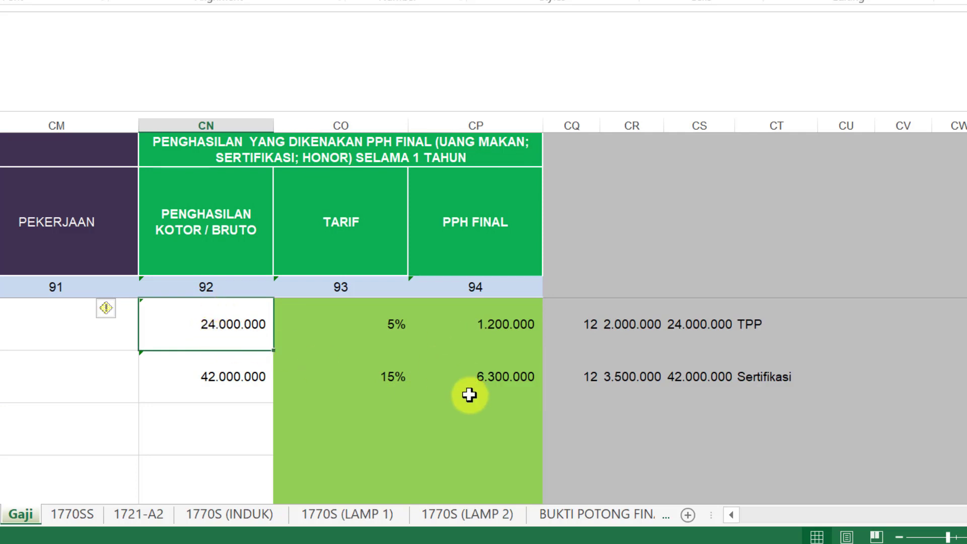
left_click_drag(921, 488, 715, 500)
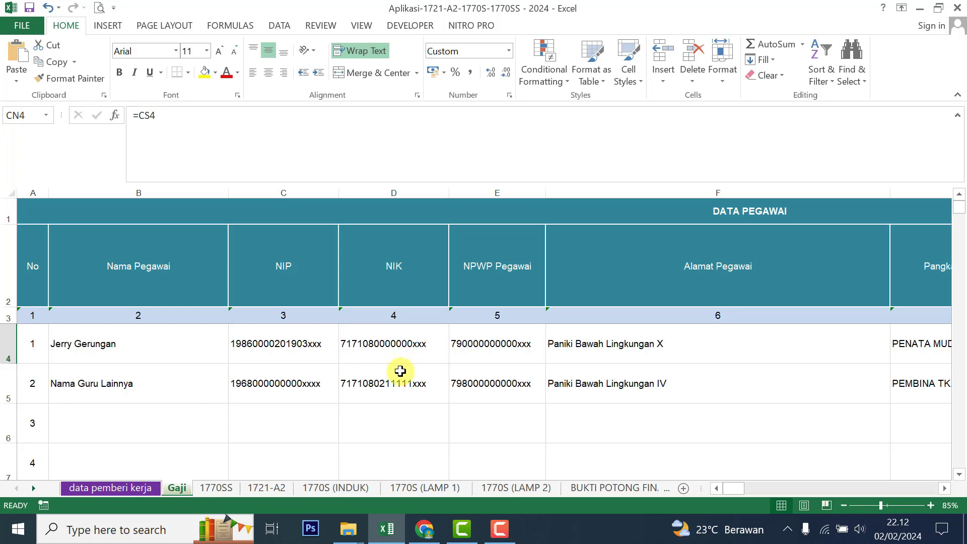
Step: Search Google for 'spt pajak' in Chrome and open the DJP Online Login result
key("alt+Tab")
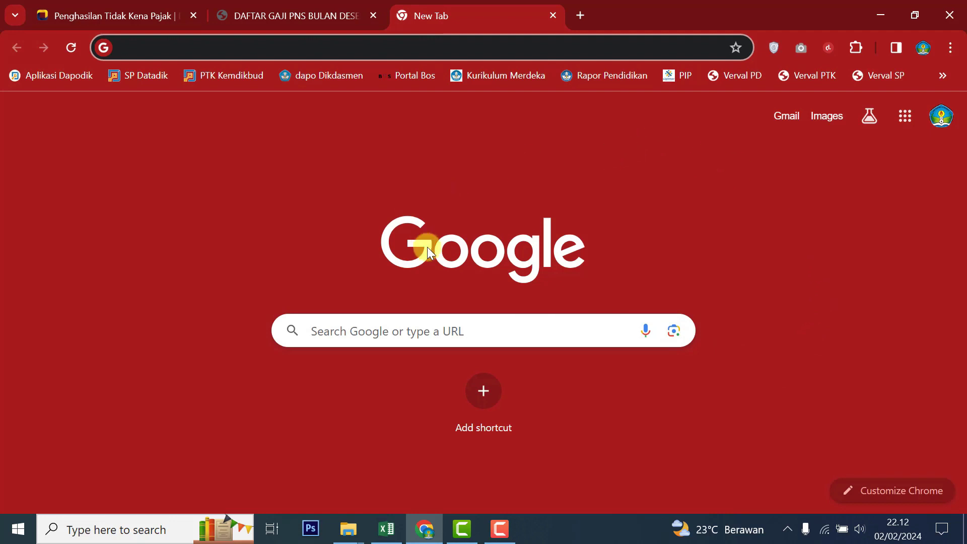
mouse_move(825, 534)
left_click(415, 336)
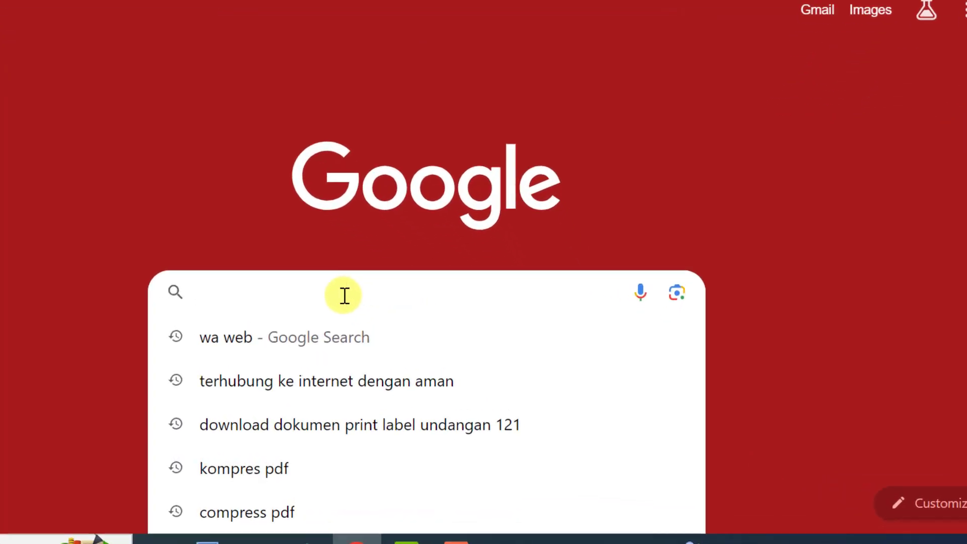
type("spt pajak")
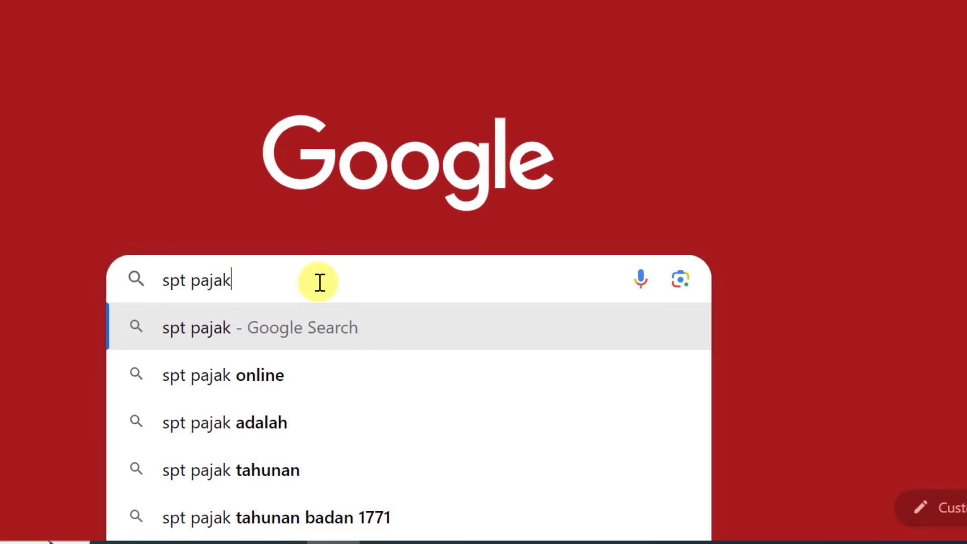
key("Return")
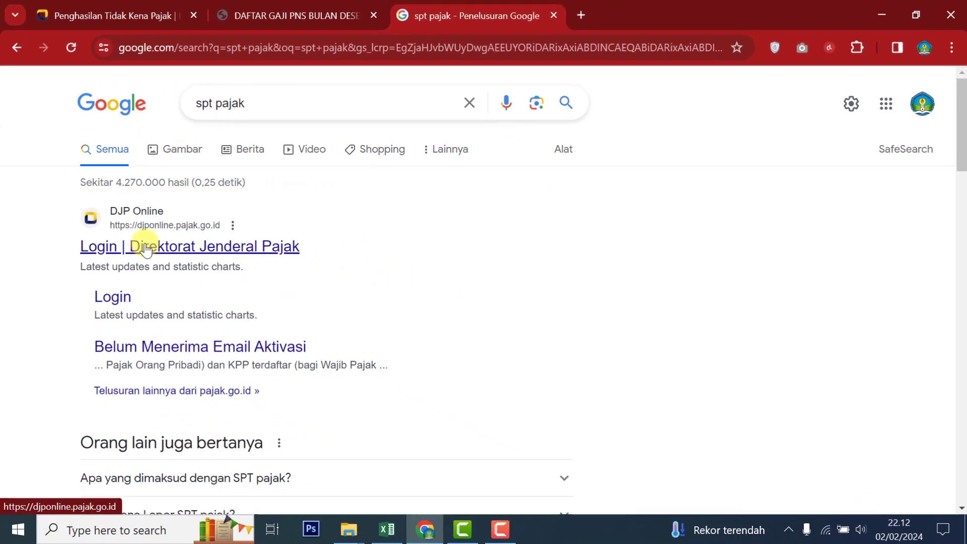
left_click(146, 249)
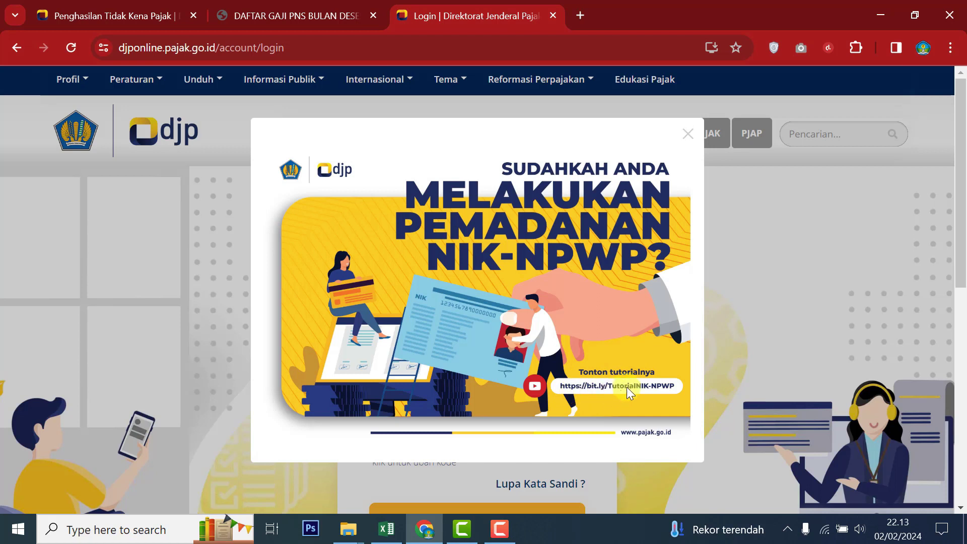
Step: Dismiss the NIK-NPWP notice and fill in the login ID and the image security code
left_click(687, 133)
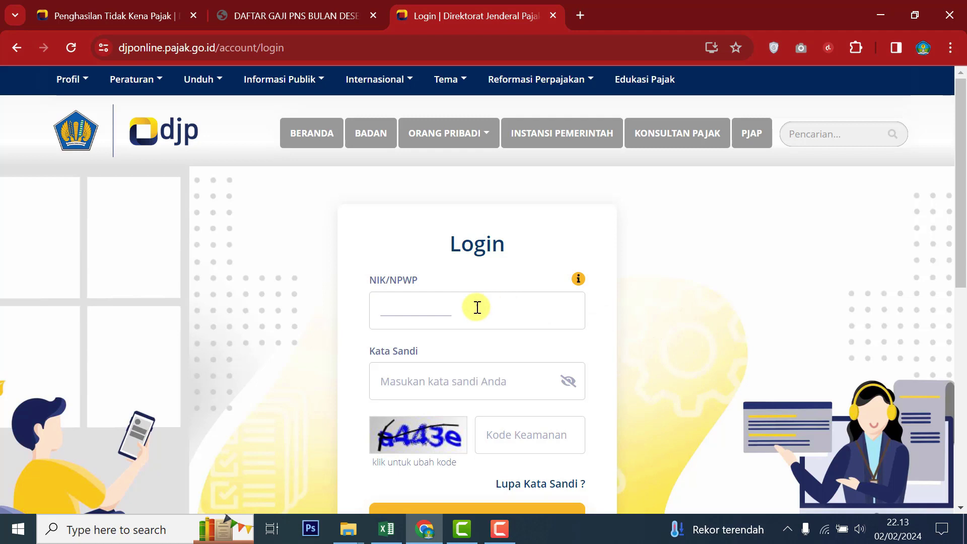
left_click(382, 313)
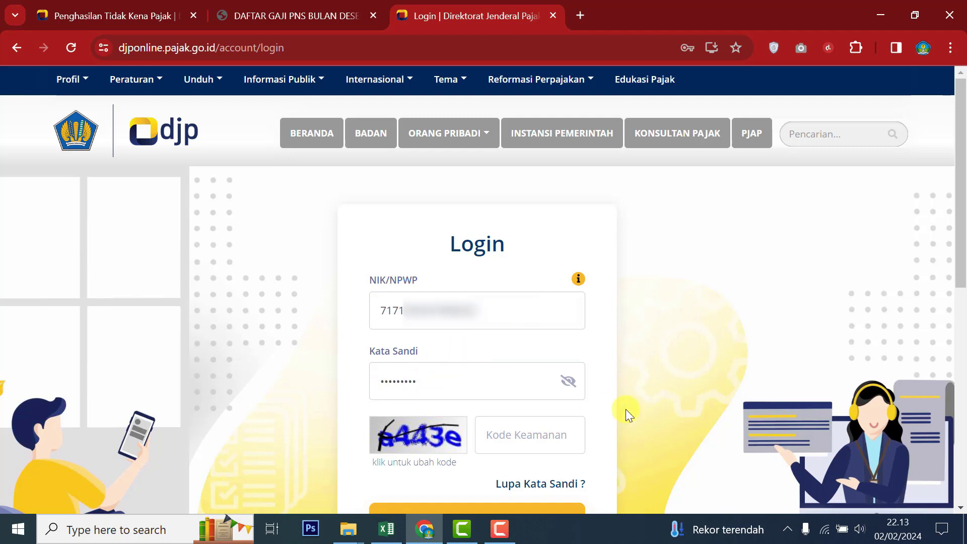
left_click(524, 438)
type("a443e")
scroll(654, 416, "down", 1)
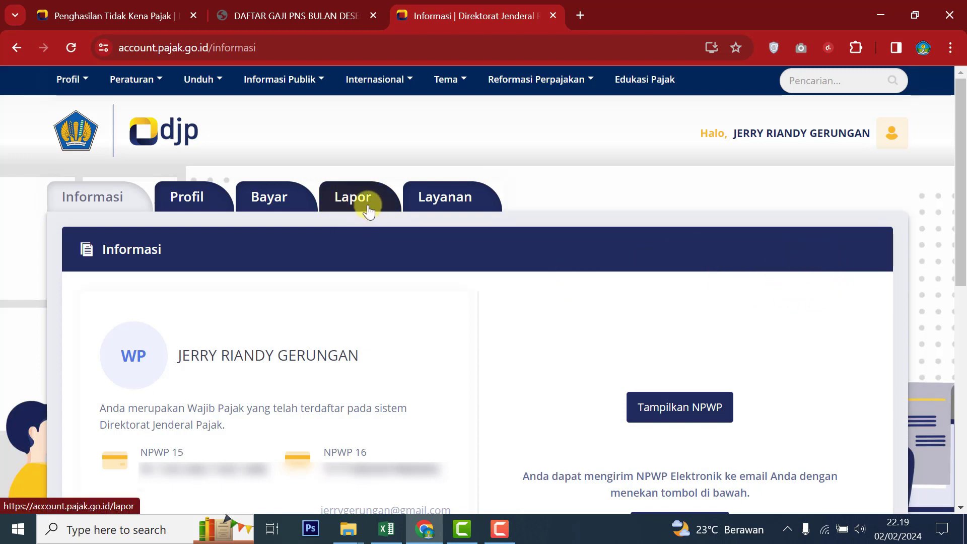
Step: Go to Lapor, open e-Filing and start a new SPT with Buat SPT
left_click(368, 210)
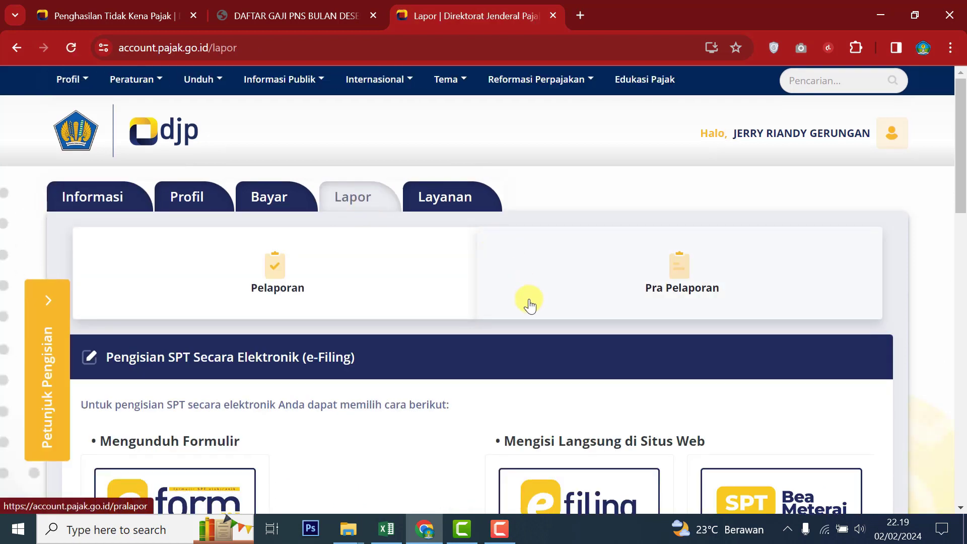
scroll(529, 304, "down", 2)
scroll(528, 304, "down", 1)
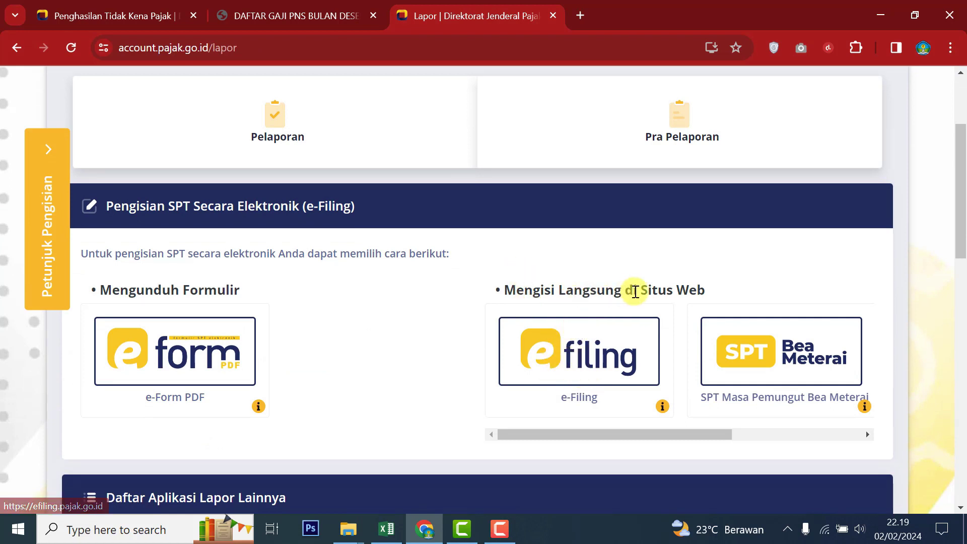
left_click(602, 348)
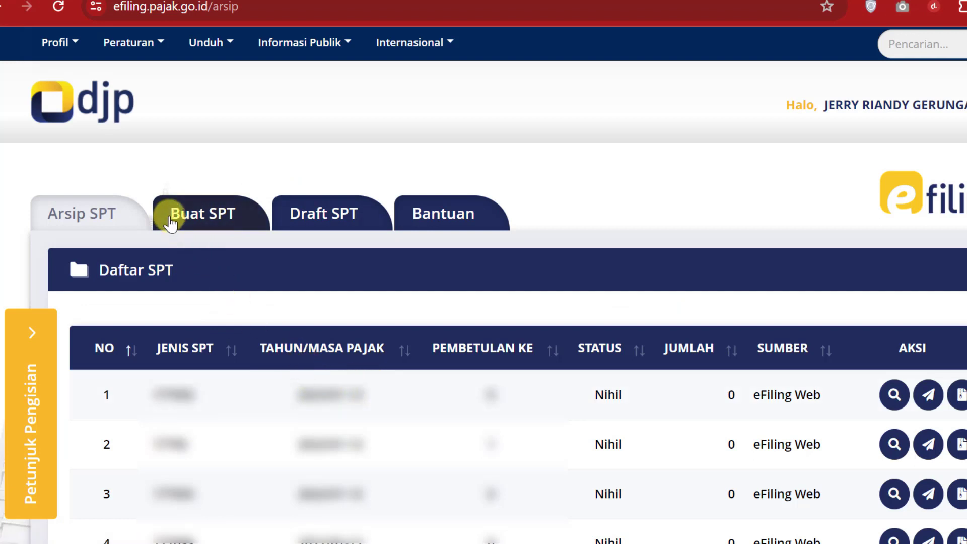
left_click(185, 220)
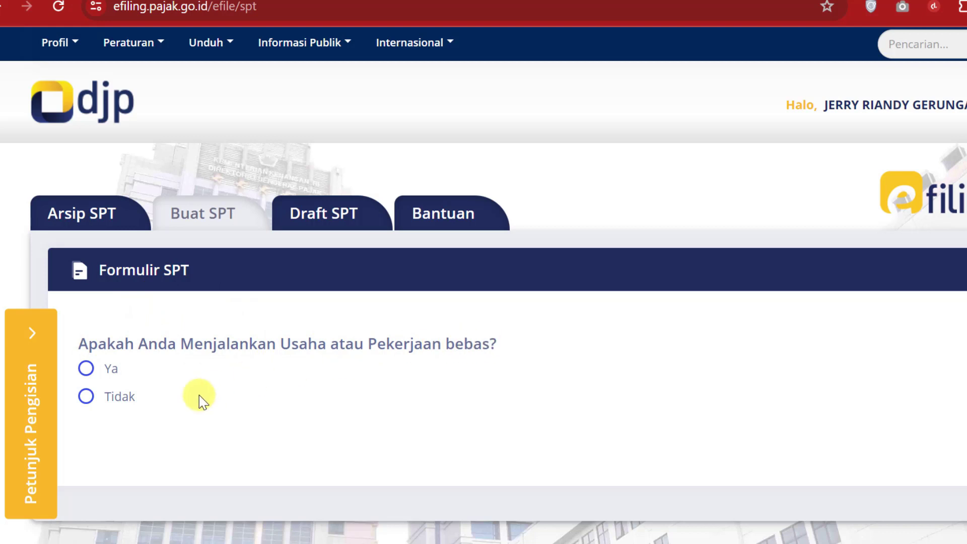
Step: Answer Tidak to business income, separate MT/PH taxation and gross income under 60 million
left_click(86, 398)
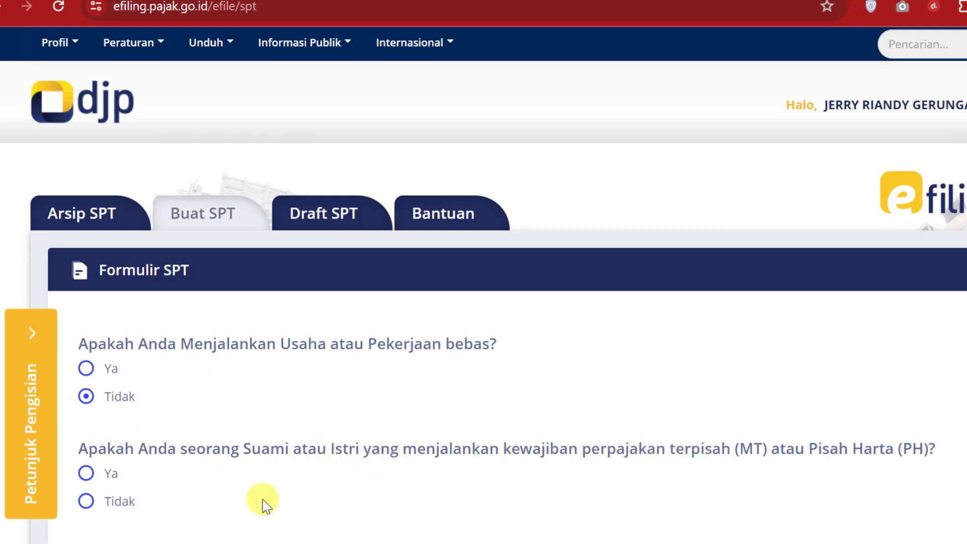
left_click(96, 502)
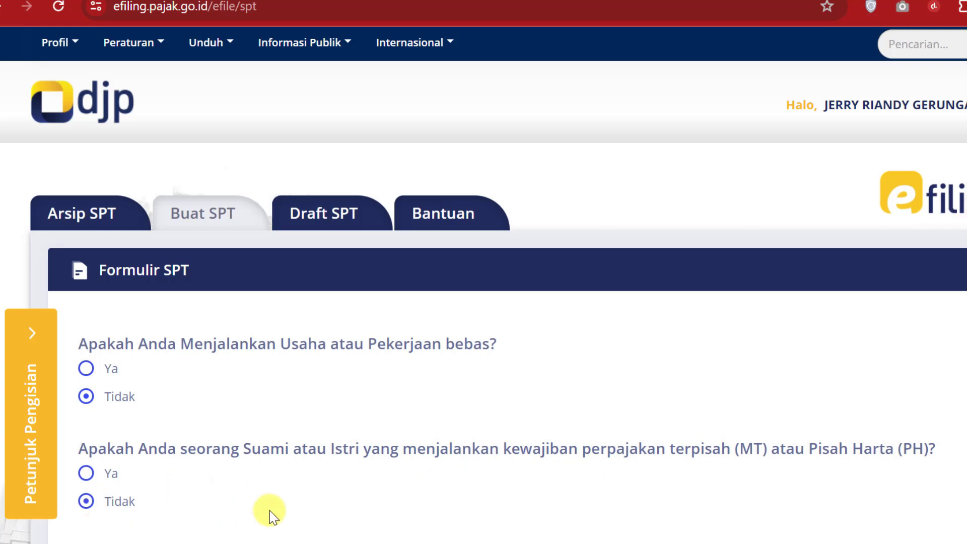
scroll(270, 510, "down", 5)
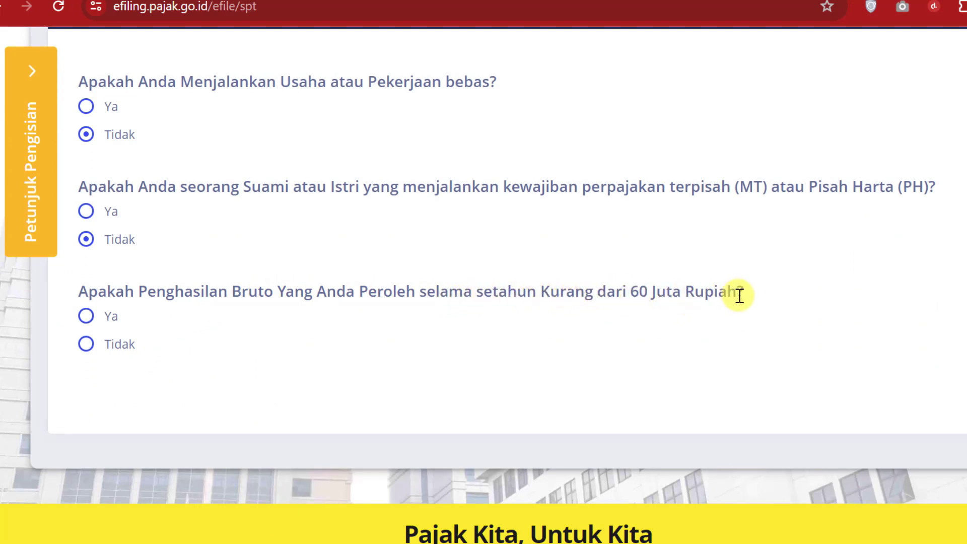
left_click(86, 344)
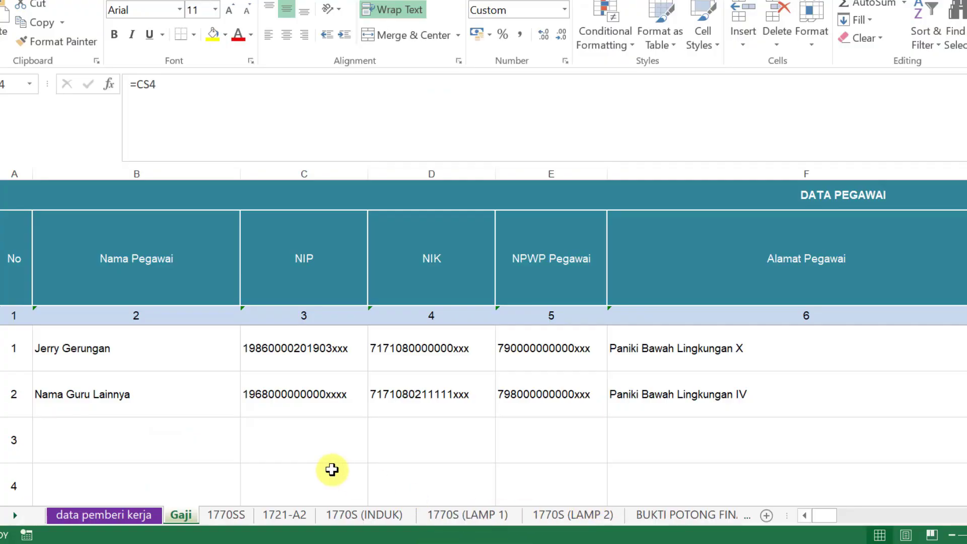
Step: Open the 1721-A2 sheet, glance at 1770S (INDUK), and return to 1721-A2
left_click(276, 515)
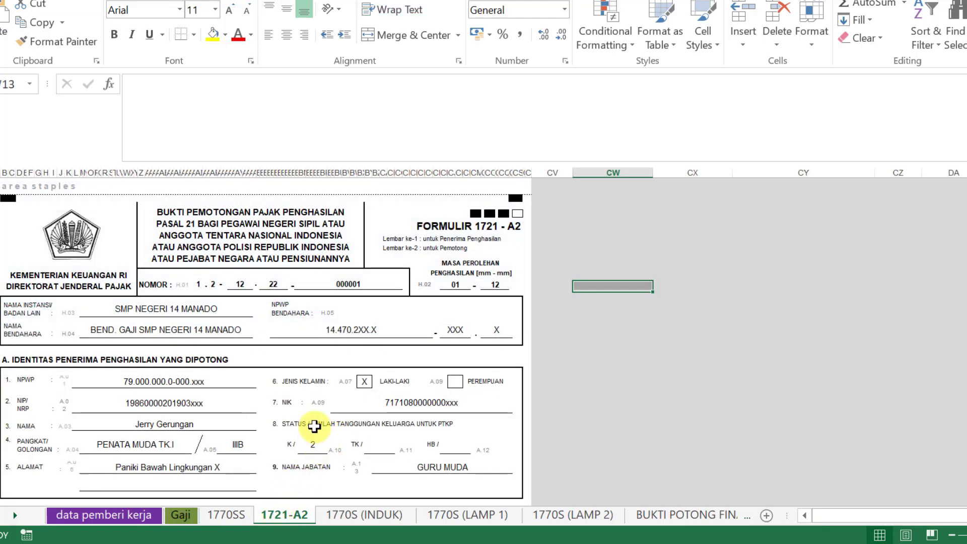
scroll(314, 426, "down", 10)
scroll(318, 430, "down", 2)
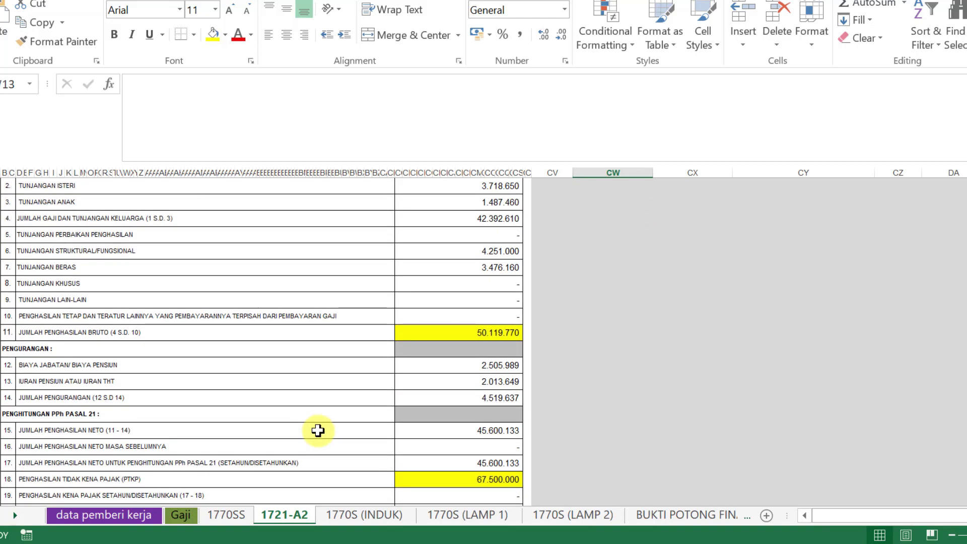
left_click(380, 518)
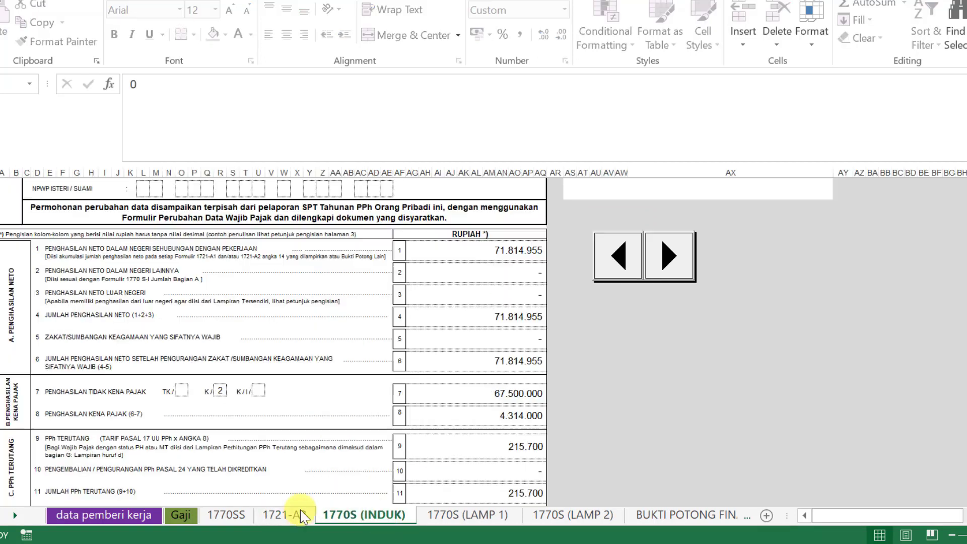
left_click(302, 515)
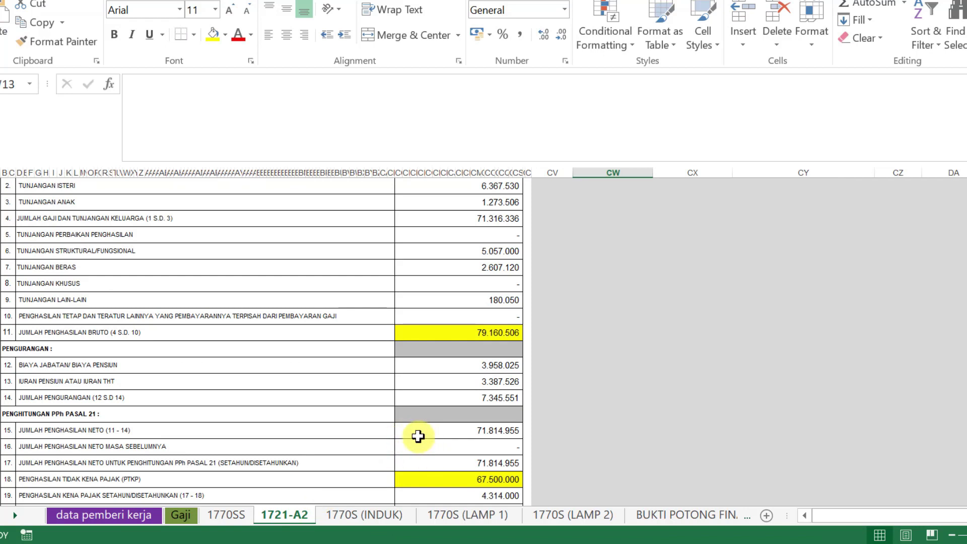
Step: Select the 79.160.506 gross income total and view net income 45.600.133, then go to Gaji
left_click(40, 333)
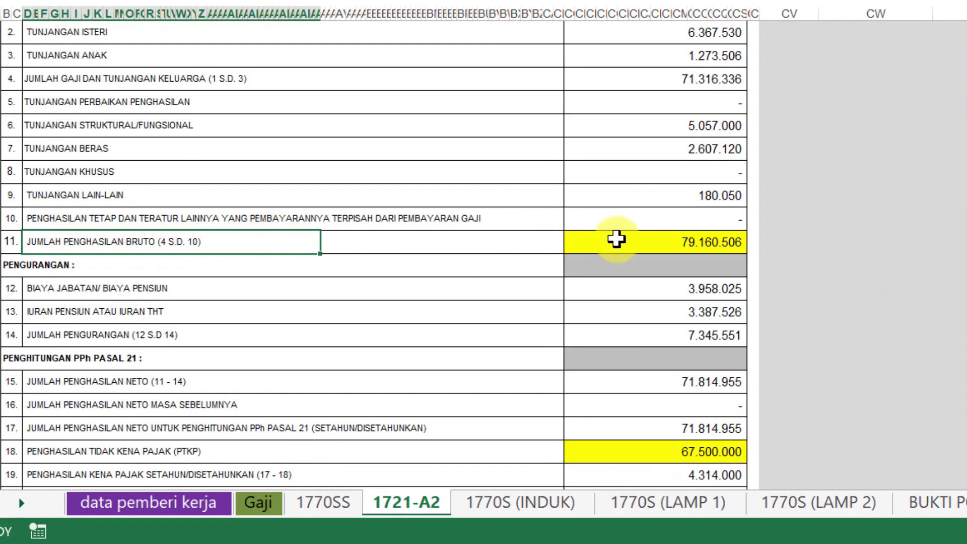
scroll(76, 252, "up", 1)
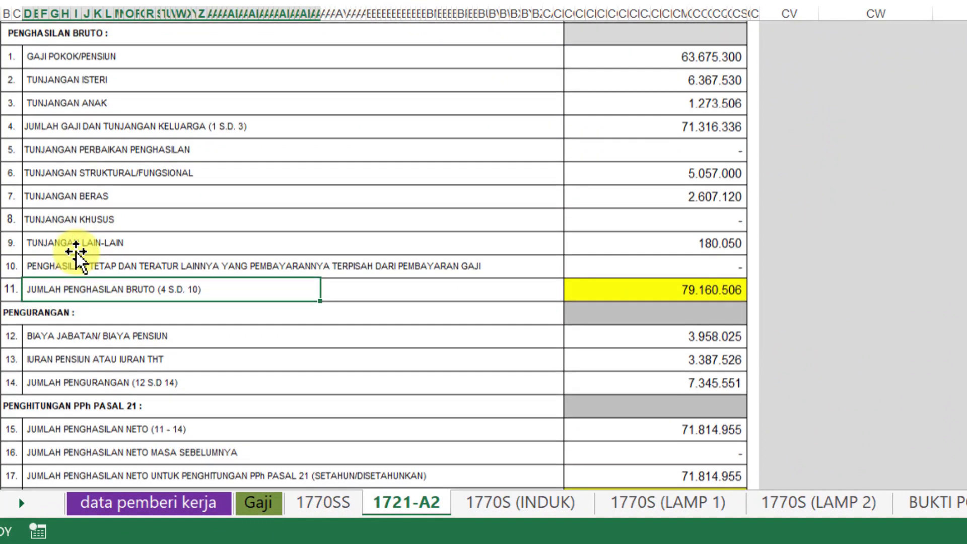
left_click(13, 288)
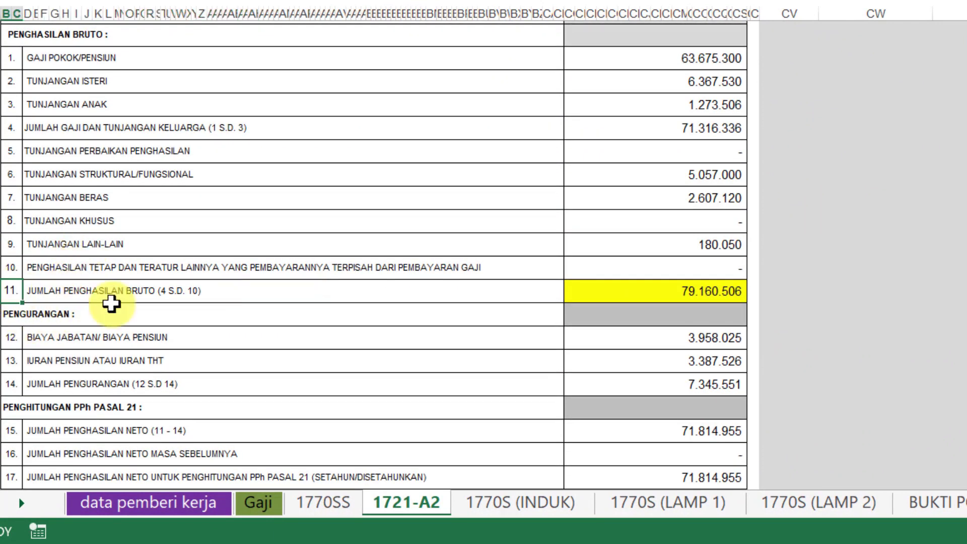
left_click(654, 290)
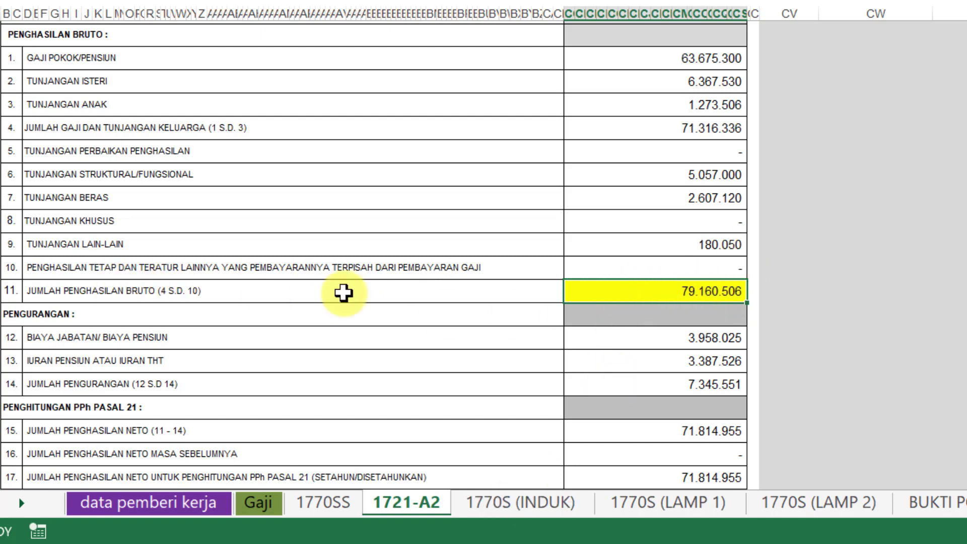
left_click(509, 502)
left_click(870, 146)
left_click(429, 501)
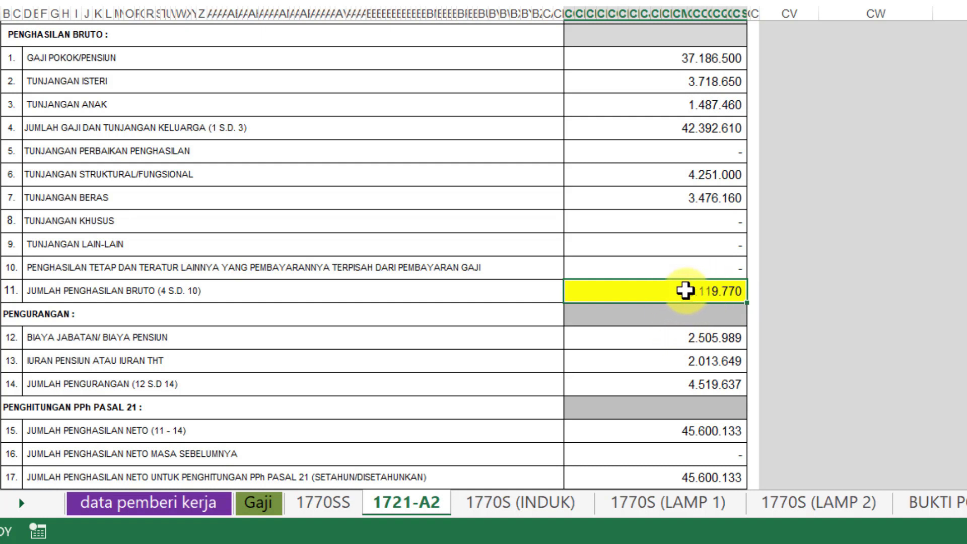
left_click(262, 503)
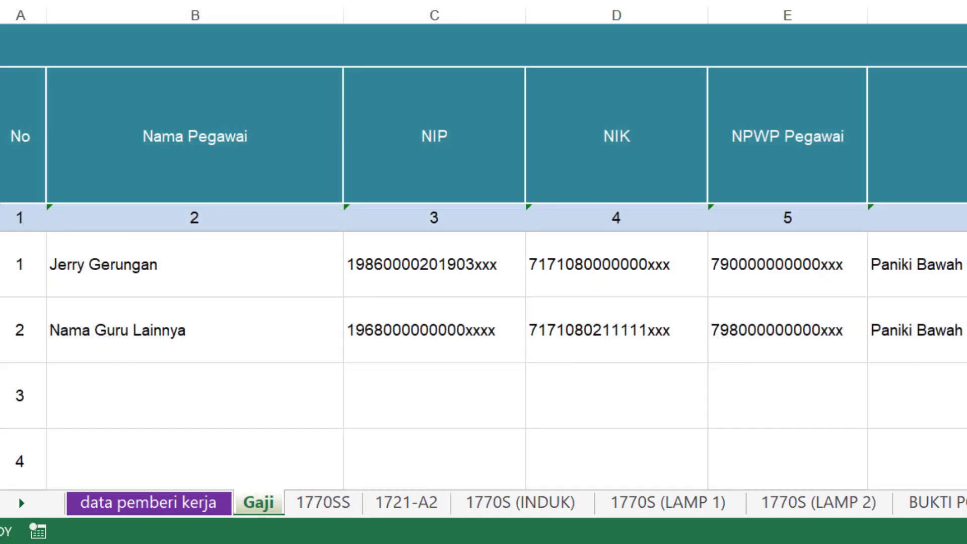
Step: Locate the 24.000.000 final-taxed gross income in column CN, then return to 1721-A2
key("ctrl+Right")
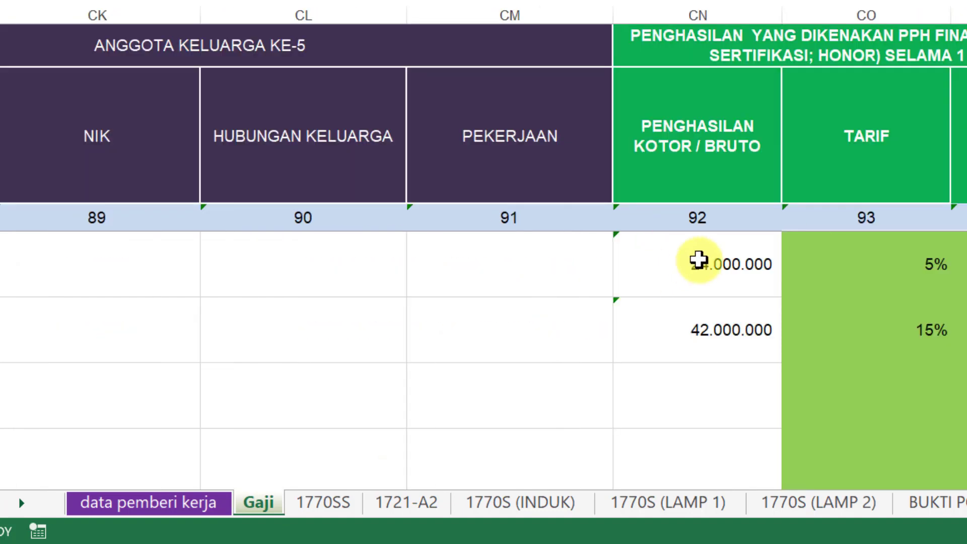
left_click(697, 258)
left_click(433, 502)
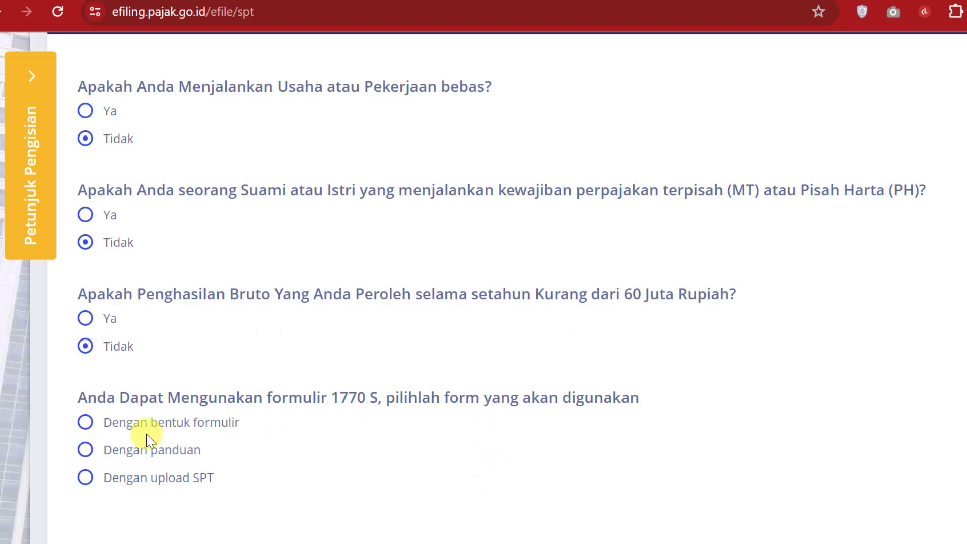
Step: Choose 'Dengan bentuk formulir' as the filing format for the 1770 S
left_click(88, 423)
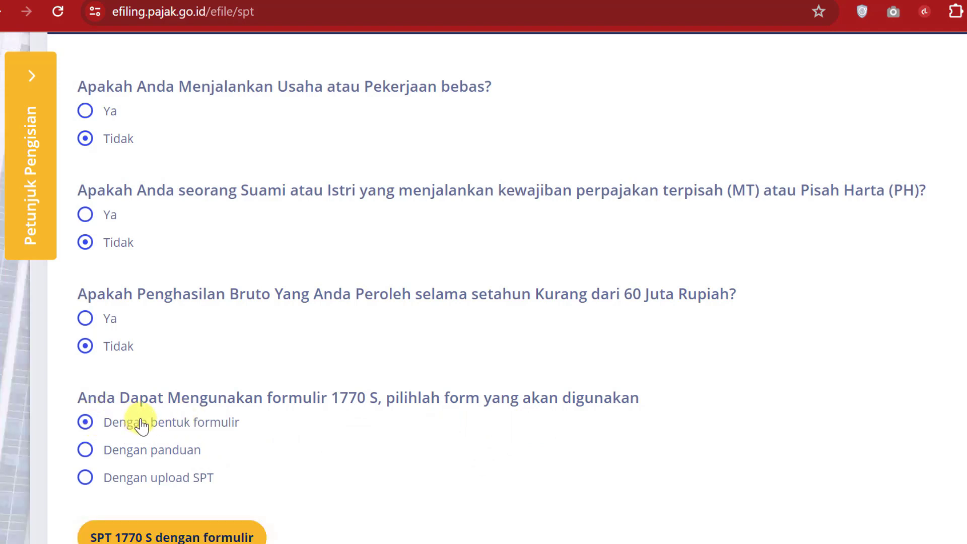
scroll(146, 425, "down", 1)
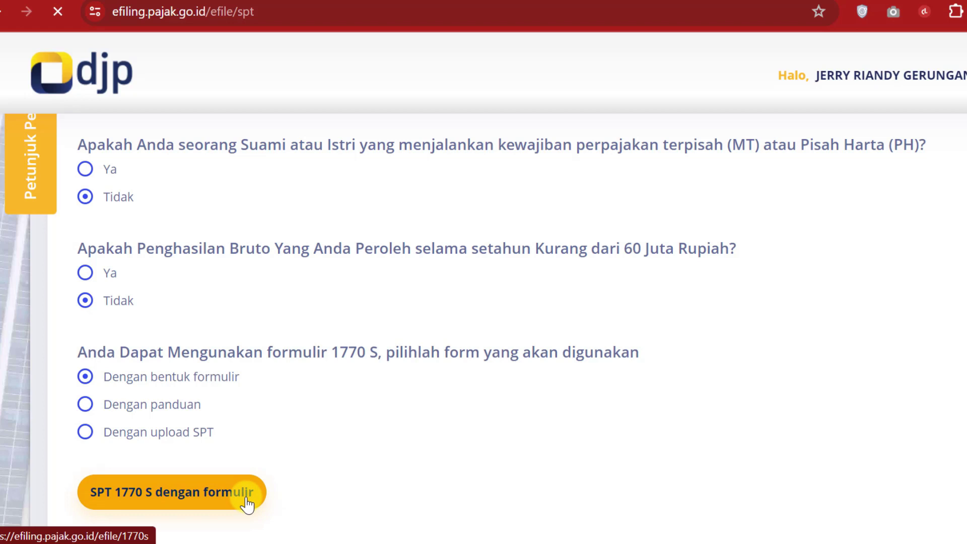
scroll(828, 245, "down", 3)
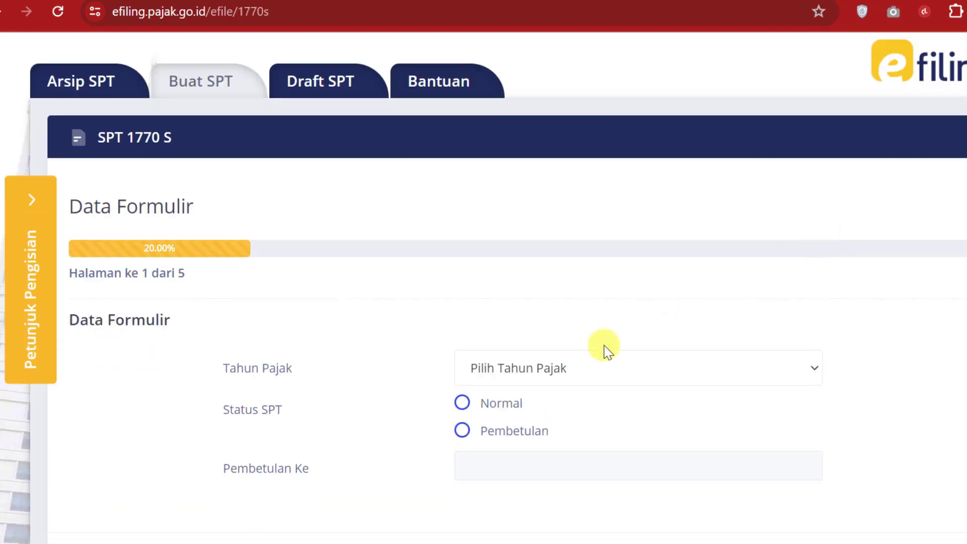
Step: Set tax year 2023 with status Pembetulan, correction number 1, and continue to the next page
left_click(624, 374)
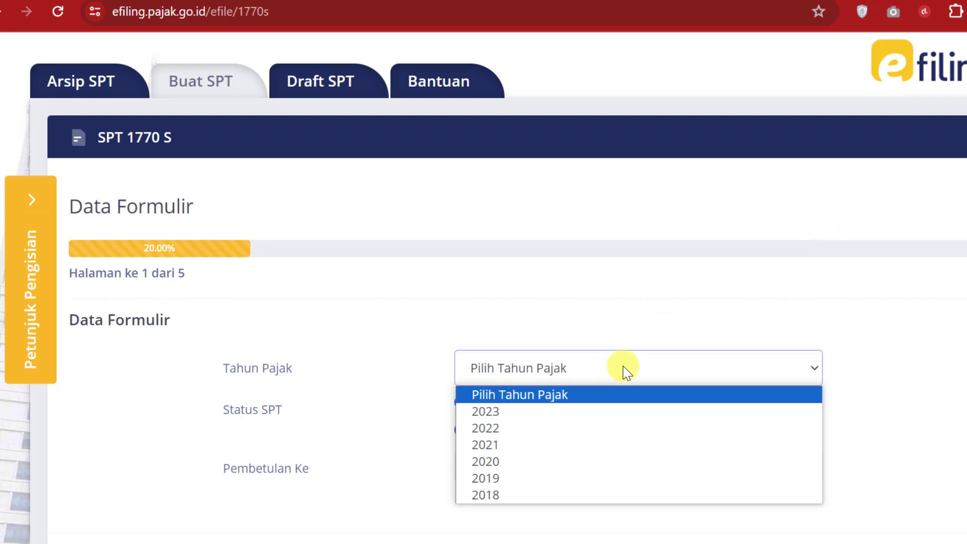
left_click(513, 412)
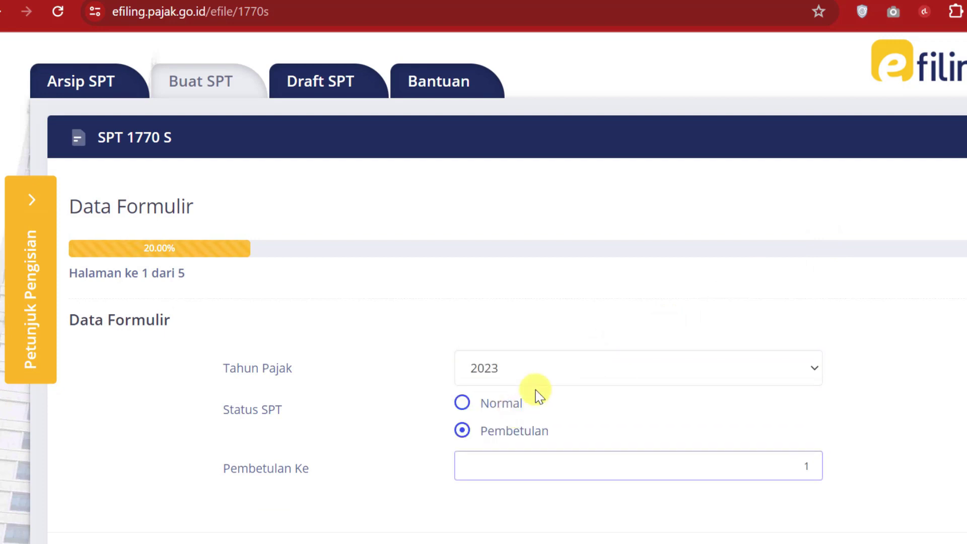
left_click(461, 403)
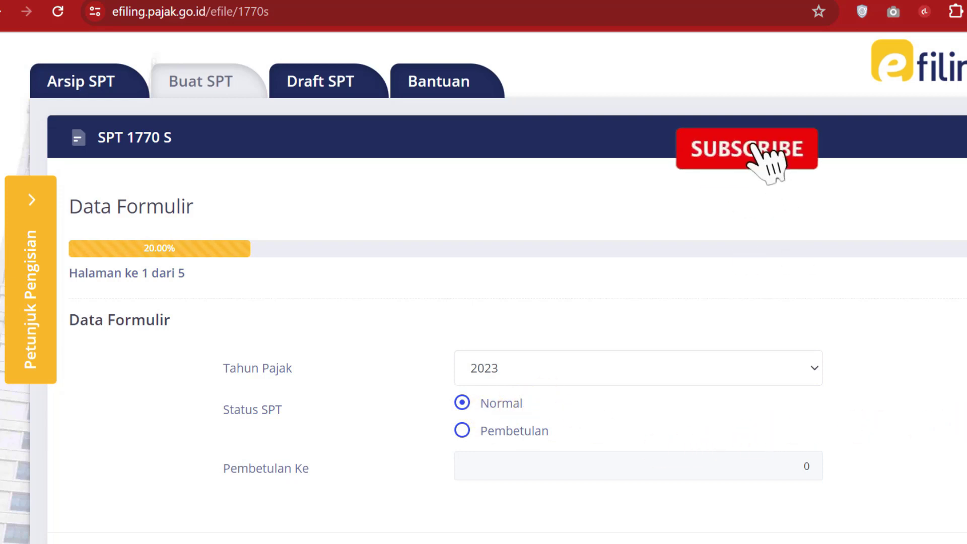
scroll(914, 465, "down", 2)
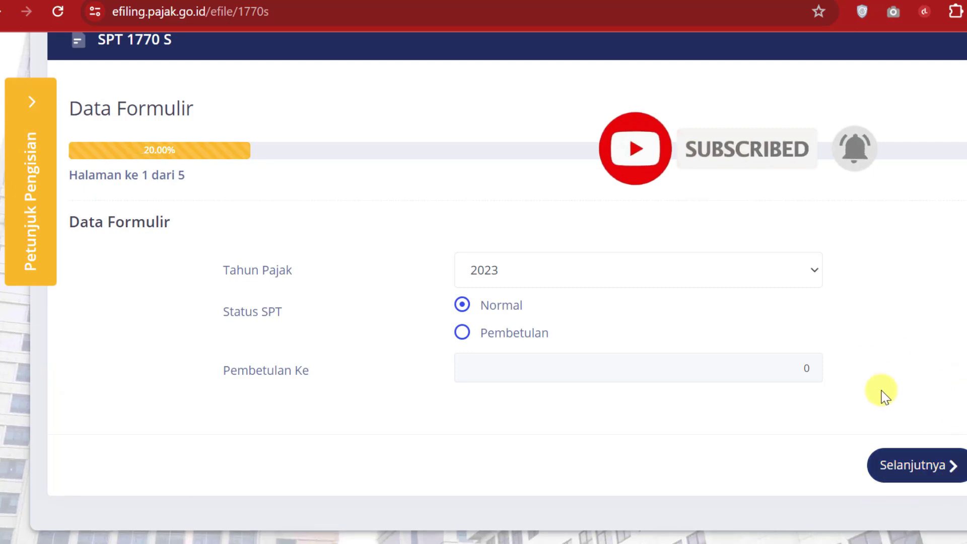
left_click(462, 334)
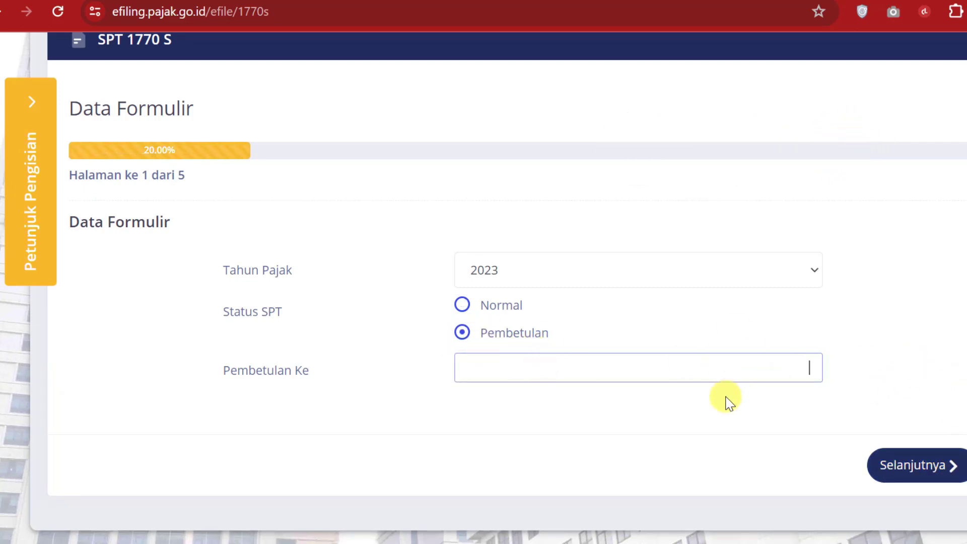
type("1")
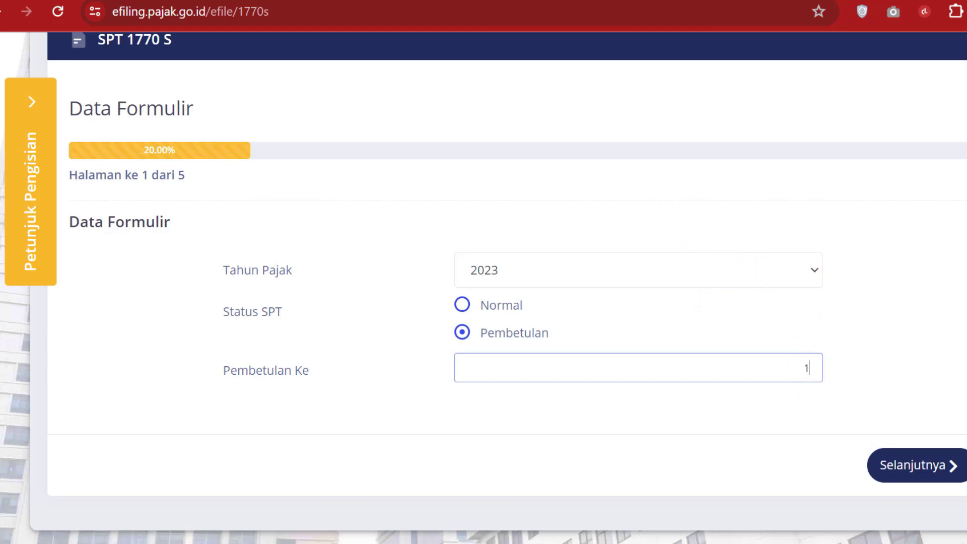
scroll(483, 282, "up", 1)
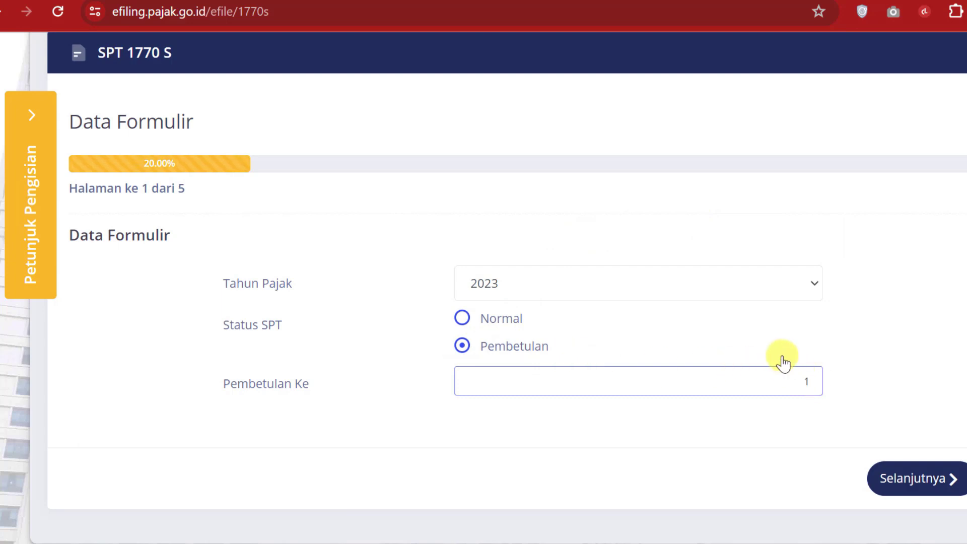
left_click(948, 481)
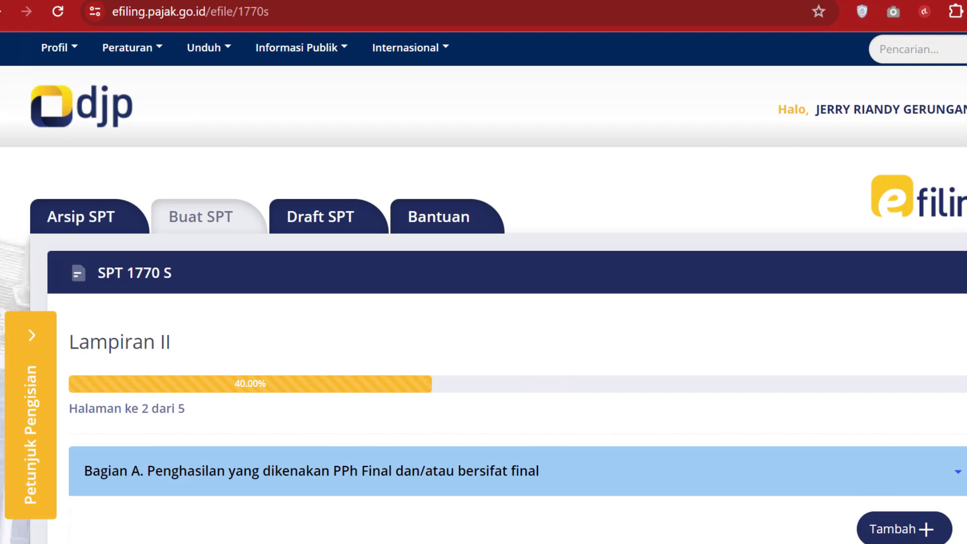
Step: Add a Bagian A final-tax entry with source '6. Honorarium Atas Beban APBD/APBN', then bring up the workbook
scroll(483, 287, "down", 3)
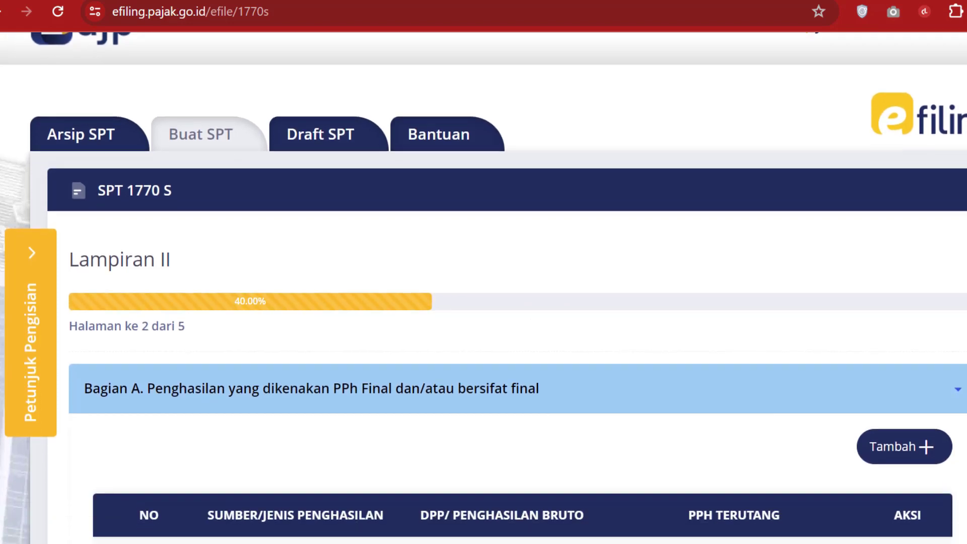
scroll(484, 287, "down", 3)
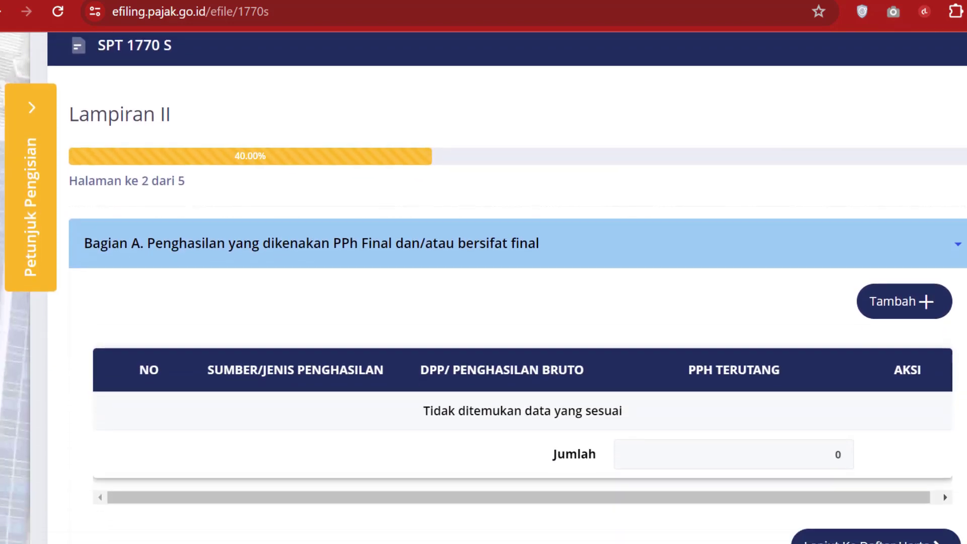
scroll(483, 287, "down", 1)
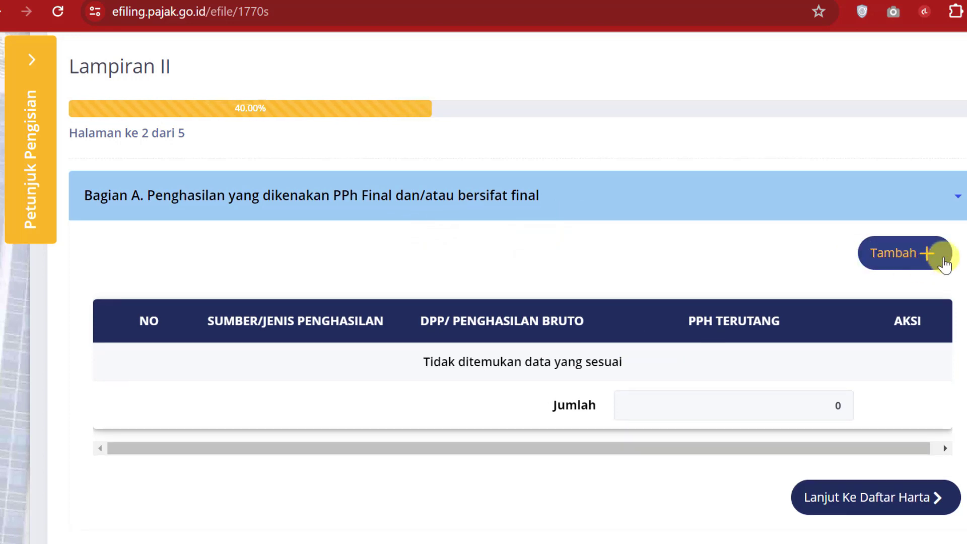
left_click(943, 264)
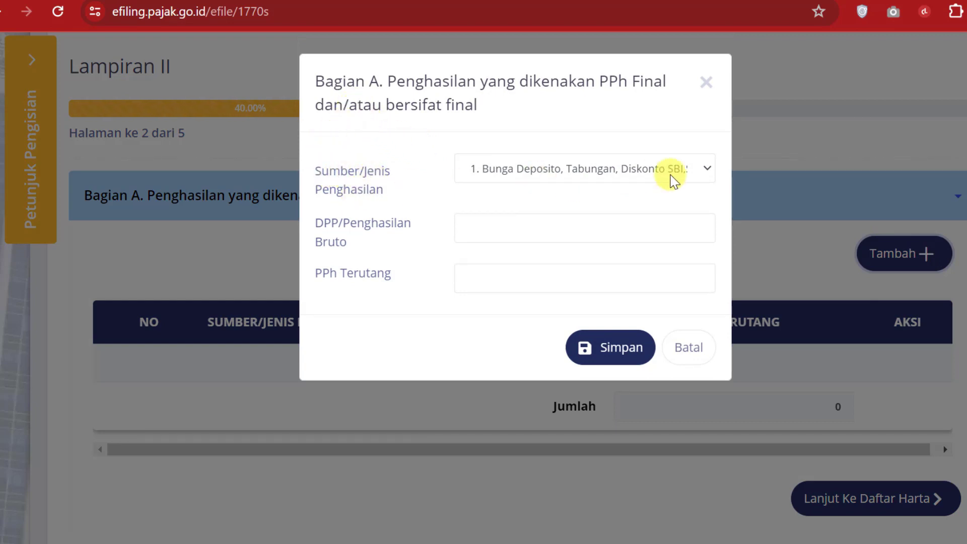
left_click(708, 171)
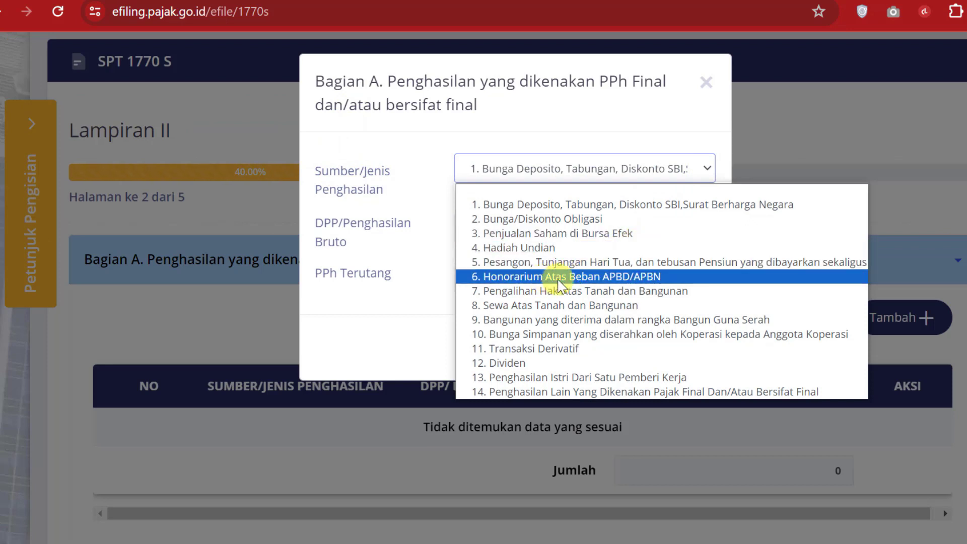
left_click(629, 287)
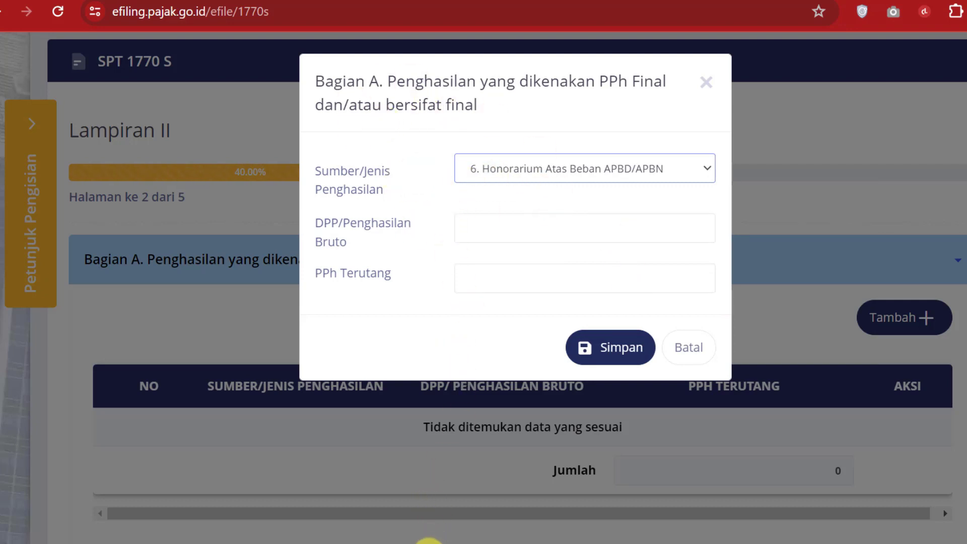
left_click(429, 543)
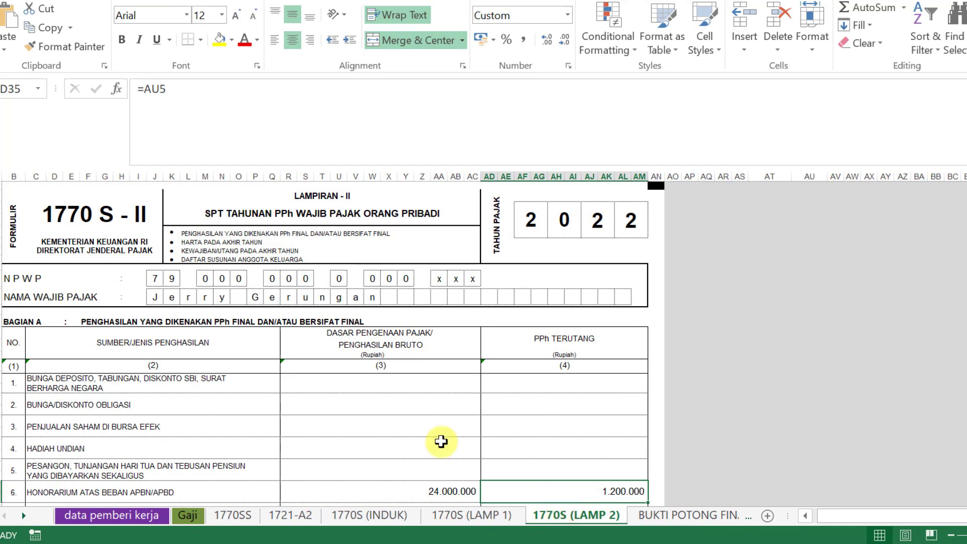
Step: Cross-check the 24.000.000 honorarium and 42.000.000 gross figures on the Gaji and 1770S (LAMP 2) sheets
key("alt+Tab")
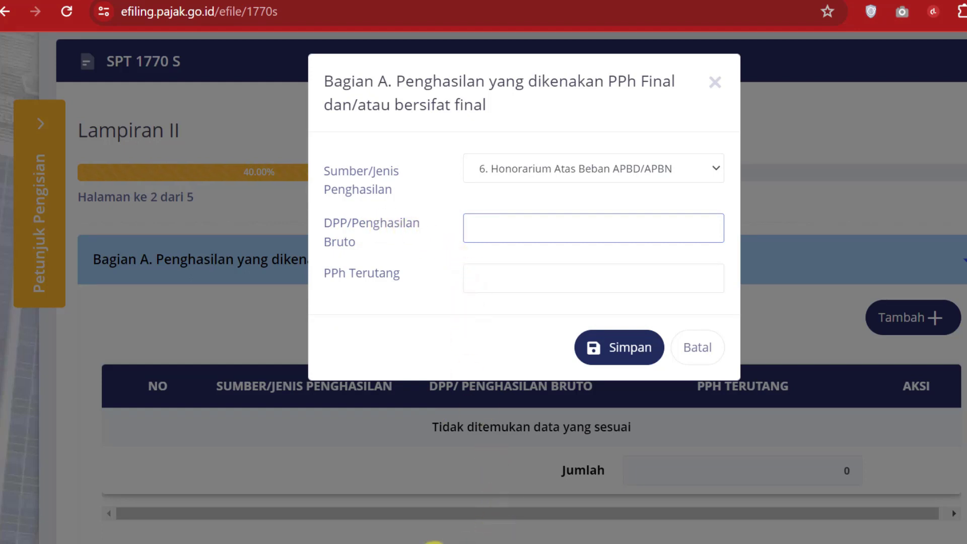
key("alt+Tab")
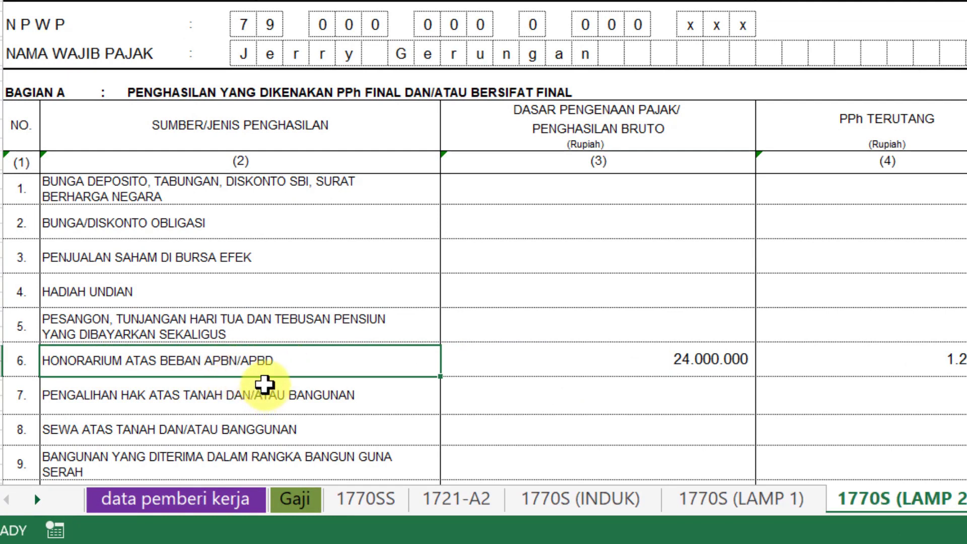
left_click(19, 367)
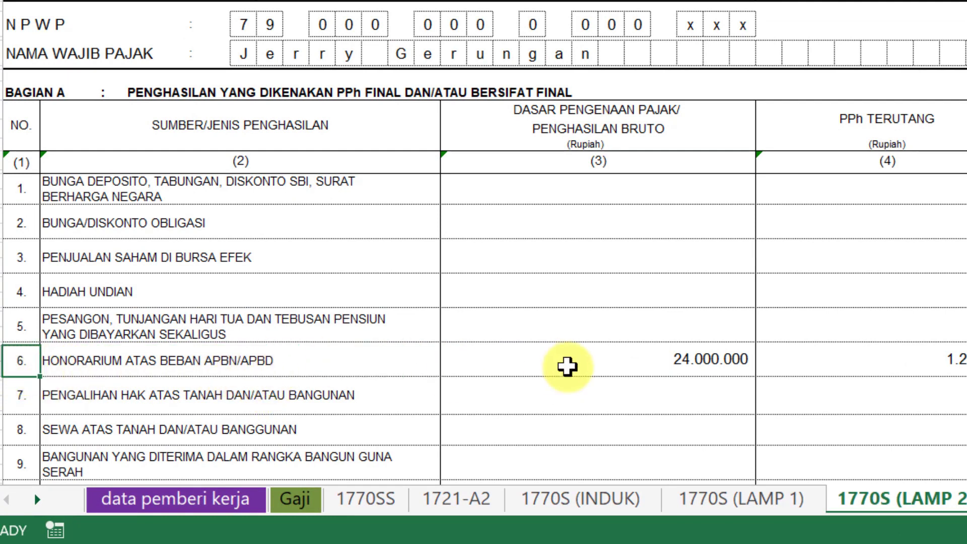
left_click(705, 361)
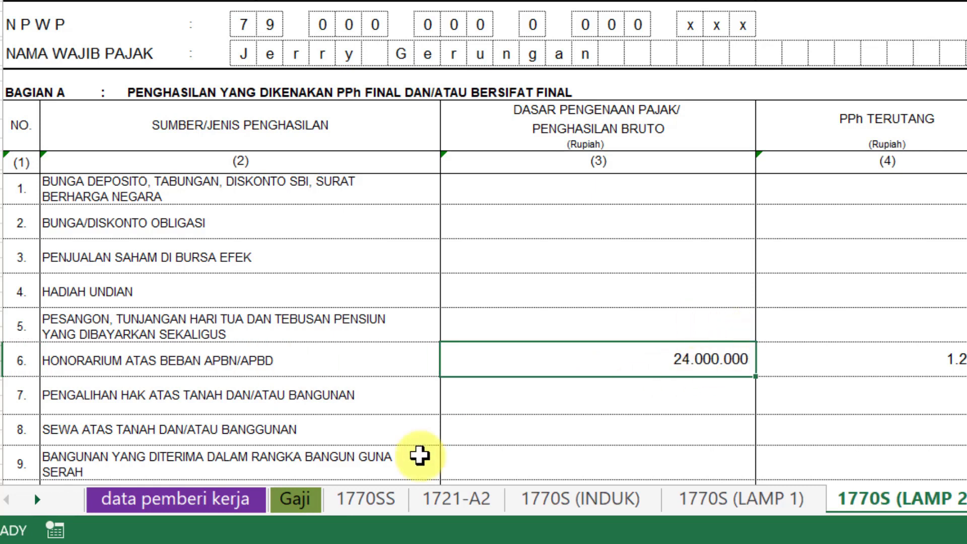
left_click(299, 506)
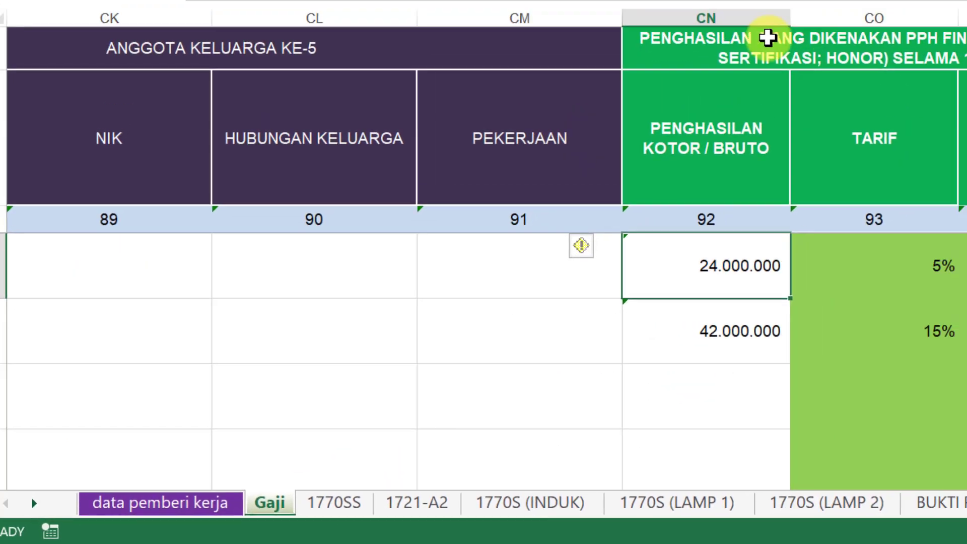
left_click(729, 330)
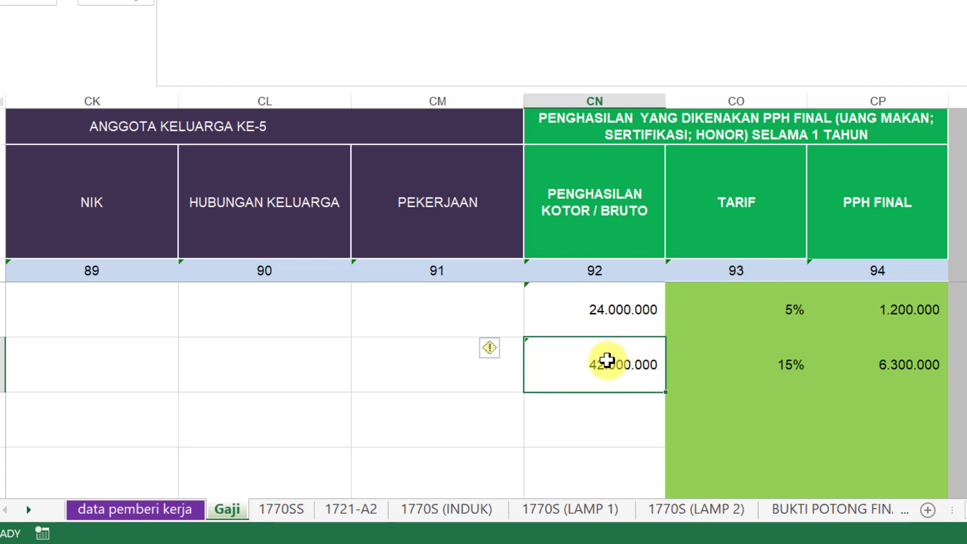
left_click(621, 308)
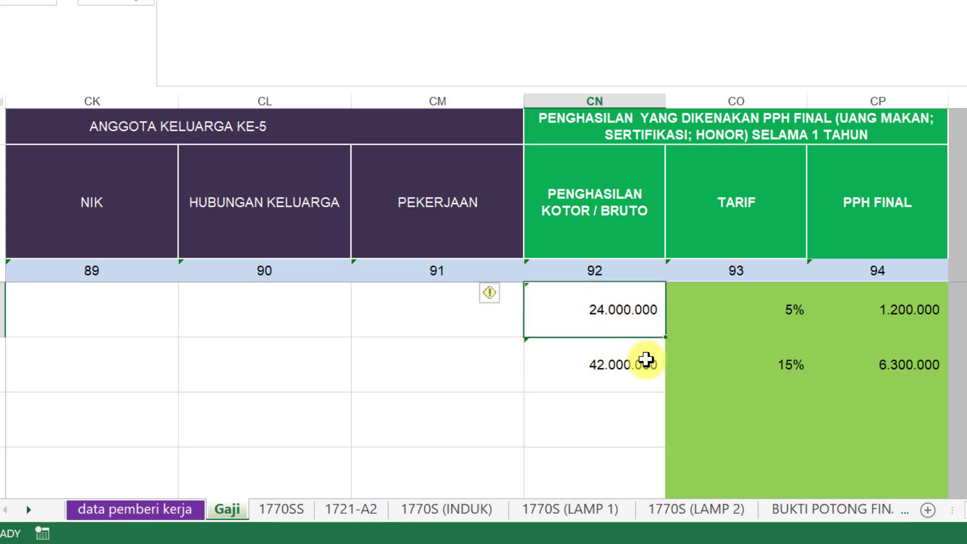
left_click(718, 509)
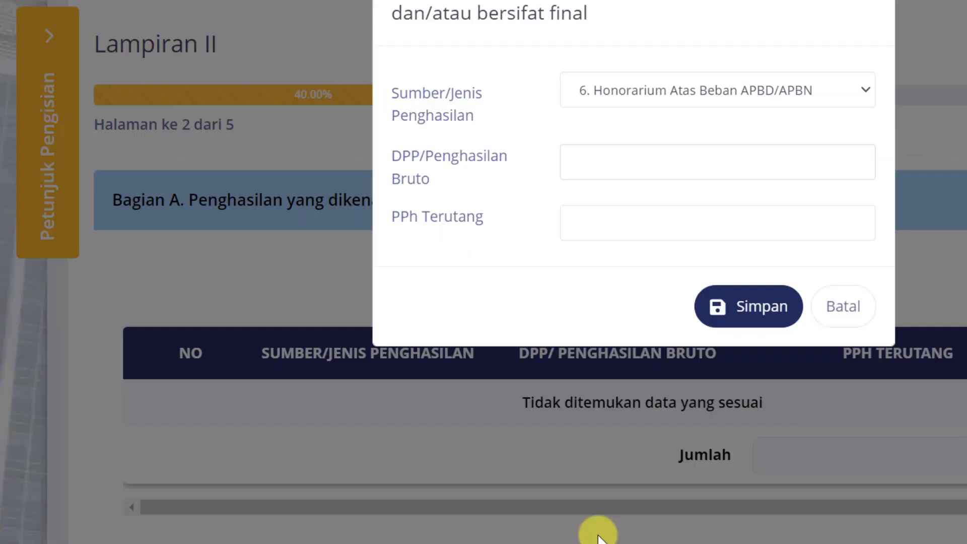
left_click(709, 170)
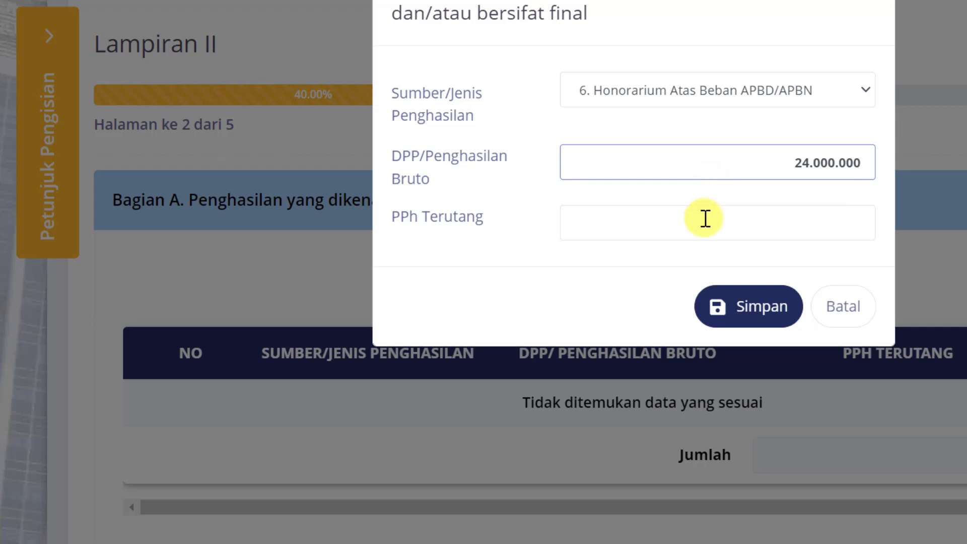
Step: Enter 1.200.000 as PPh Terutang from the workbook and save the honorarium entry
left_click(596, 221)
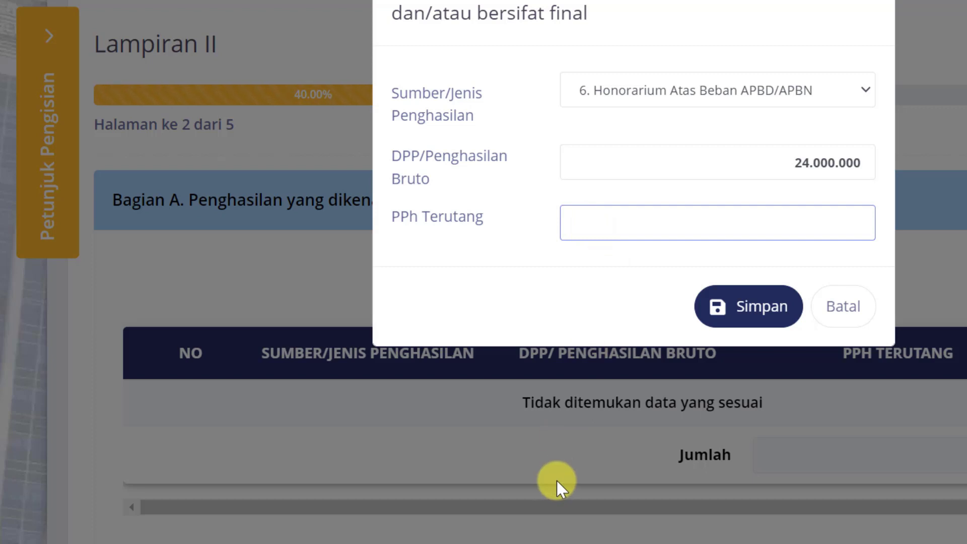
left_click(544, 543)
scroll(647, 405, "down", 3)
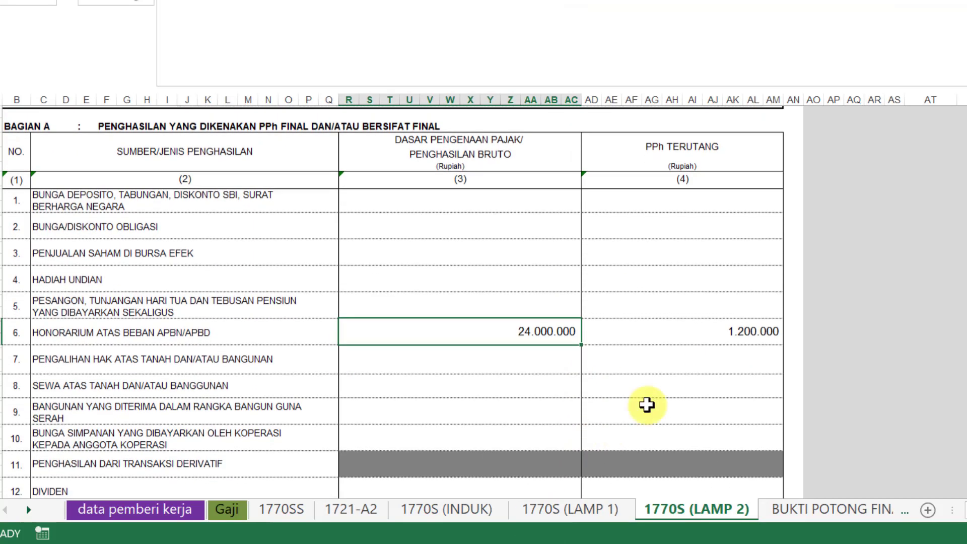
left_click(719, 328)
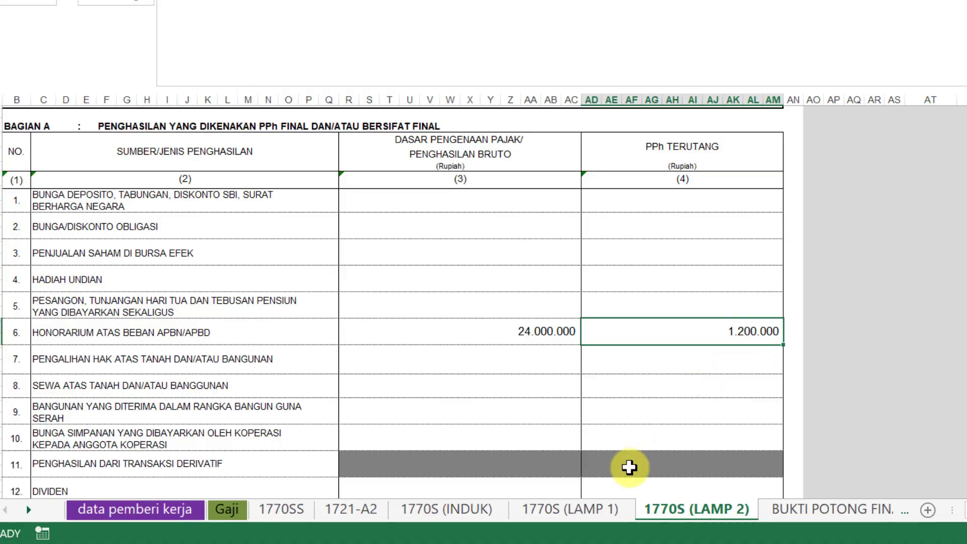
key("alt+Tab")
type("1.2")
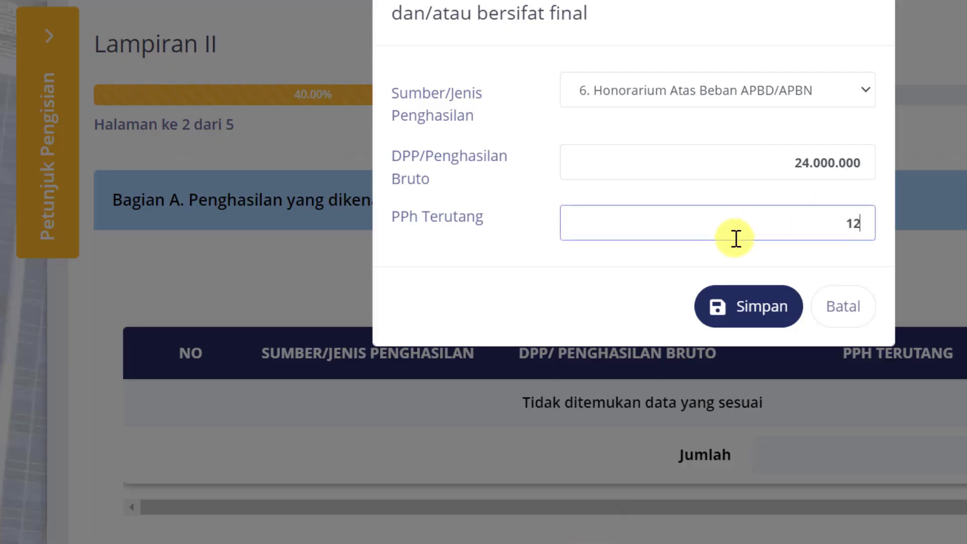
type("00.000")
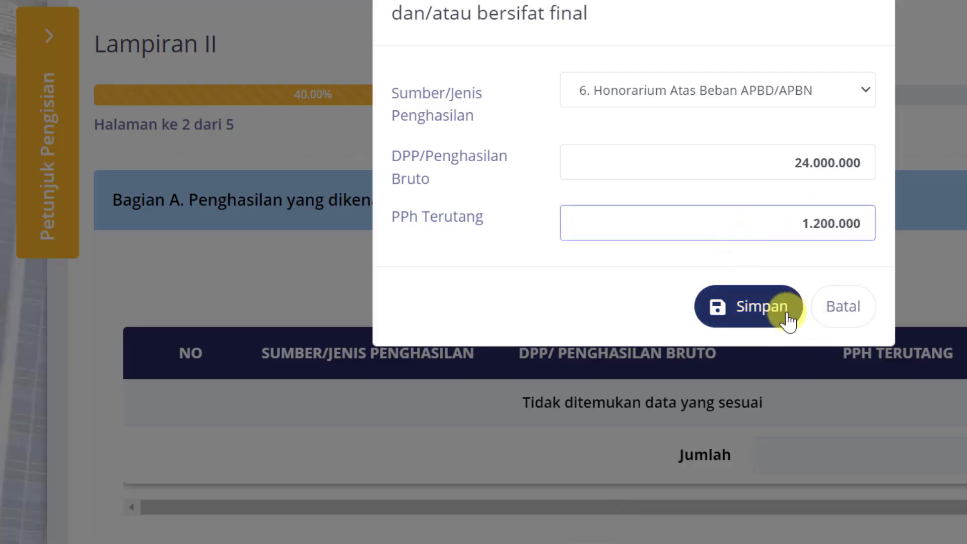
left_click(761, 317)
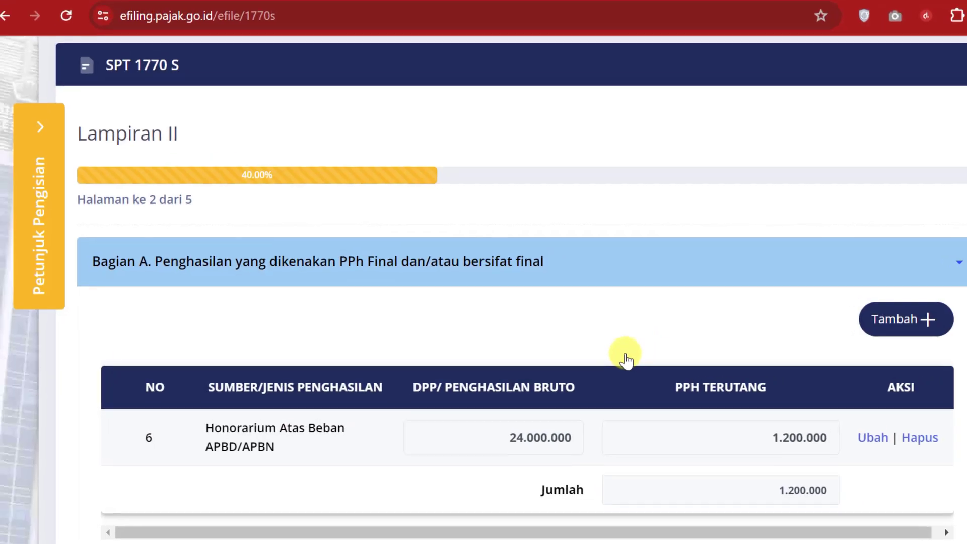
Step: Go to the asset list, import last year's assets, and delete the 061 house and 042 motorcycle rows
scroll(535, 320, "down", 5)
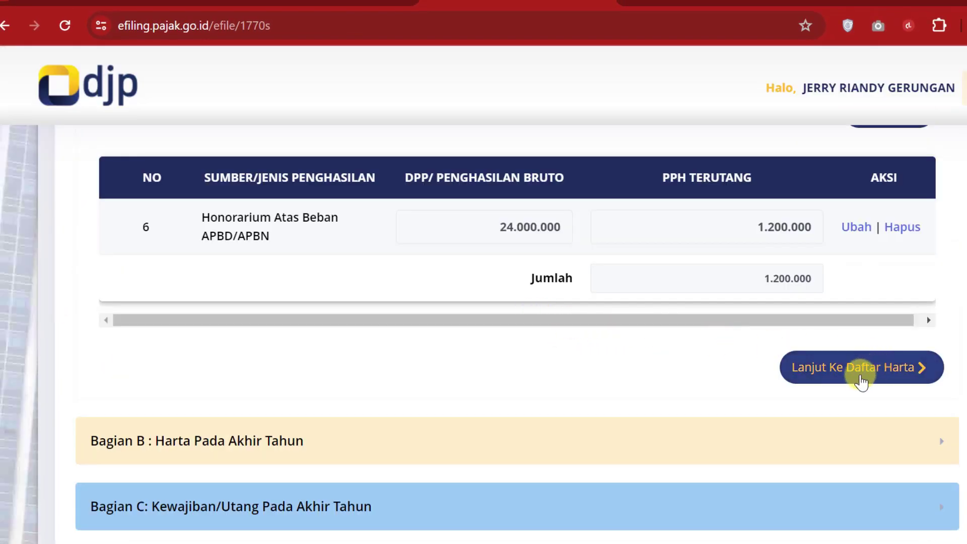
left_click(862, 376)
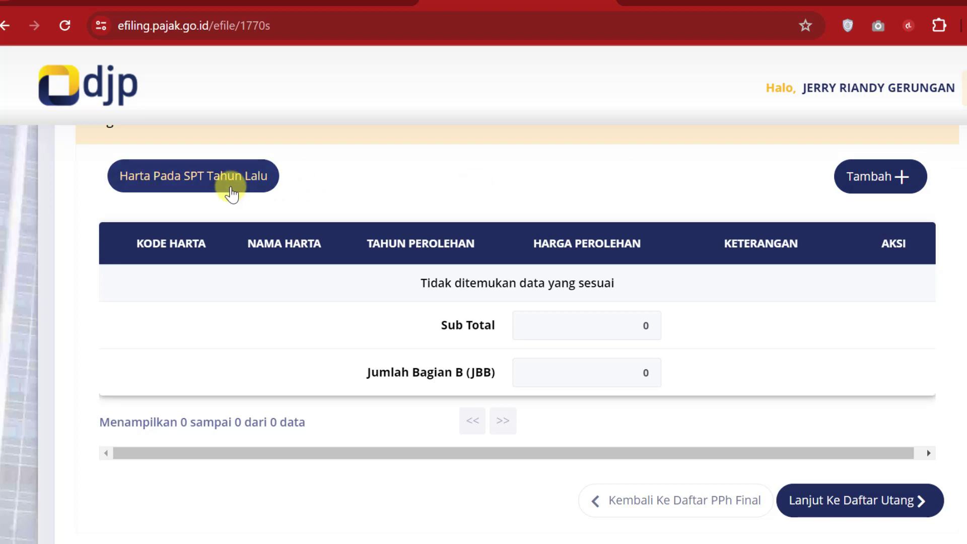
left_click(230, 191)
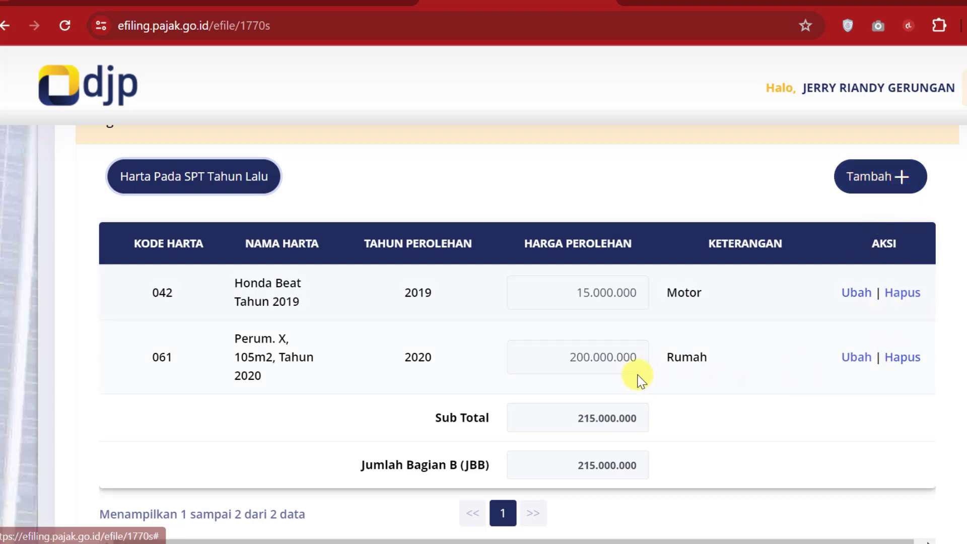
left_click(905, 362)
left_click(564, 371)
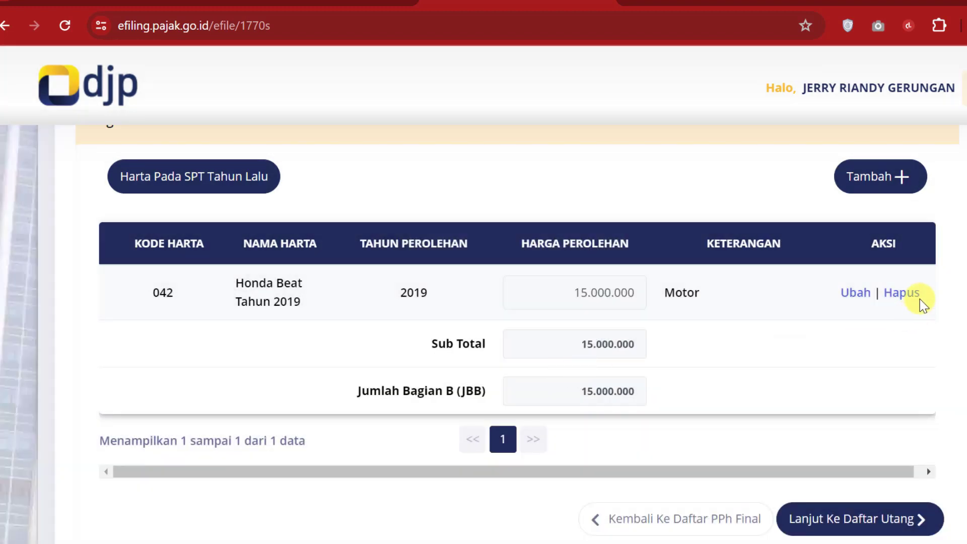
left_click(904, 295)
left_click(566, 373)
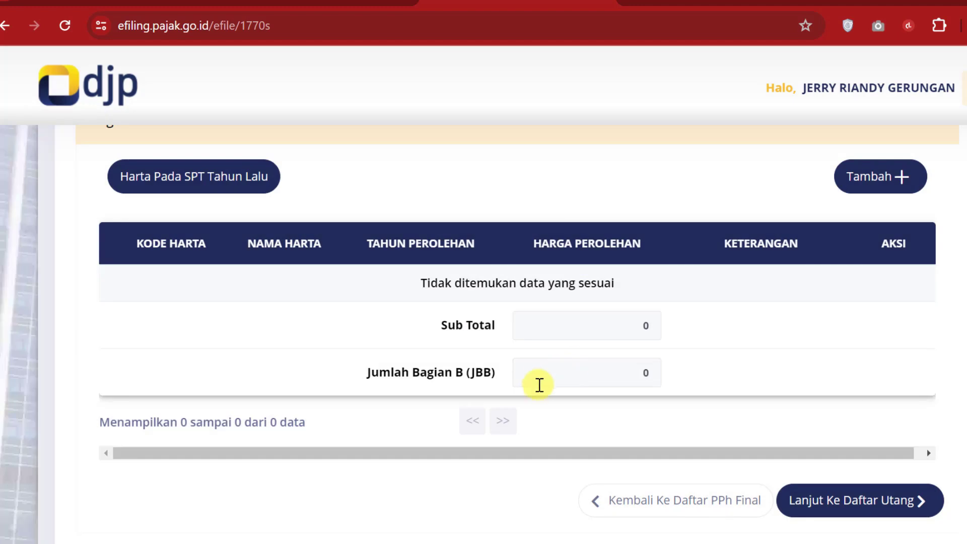
Step: Begin a new asset with Kode Harta 061, checking its details on the Gaji sheet
left_click(875, 176)
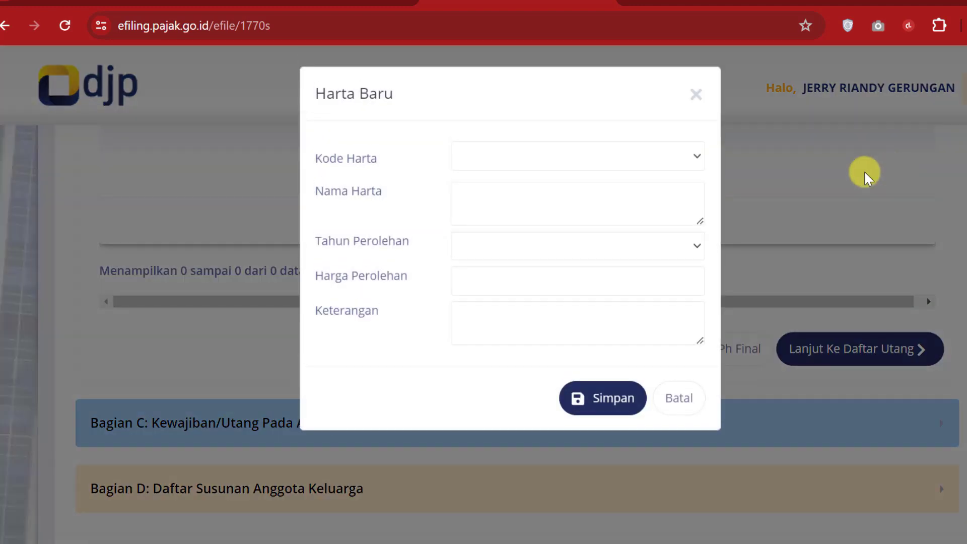
left_click(695, 157)
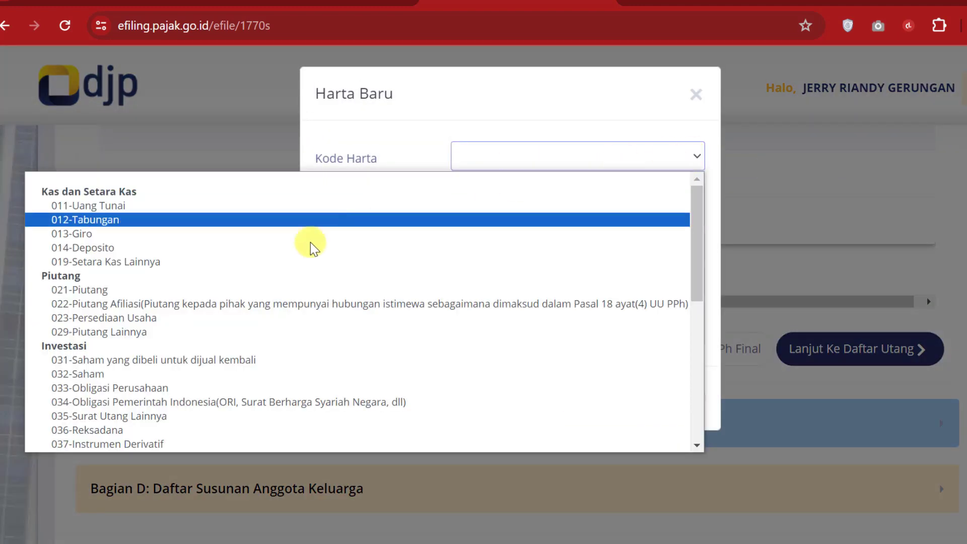
scroll(143, 342, "down", 5)
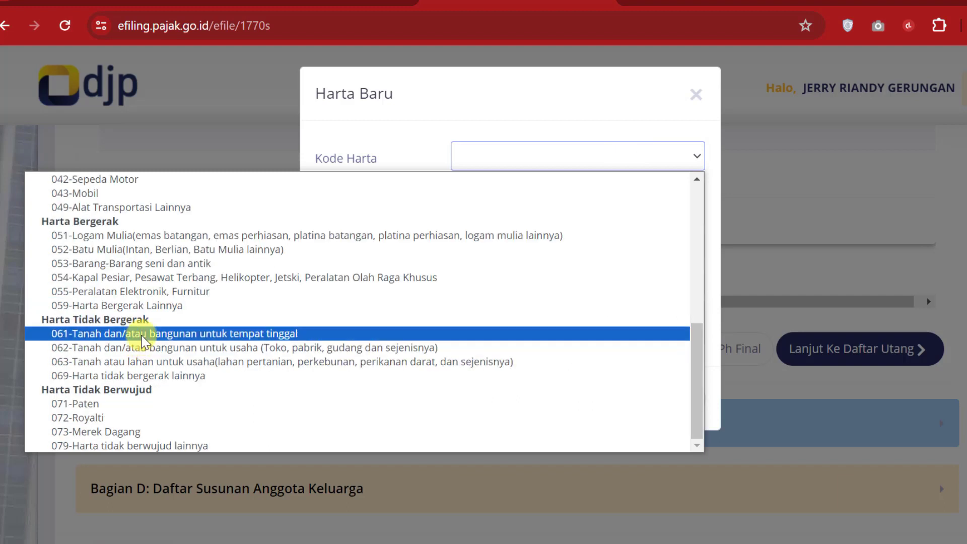
left_click(261, 333)
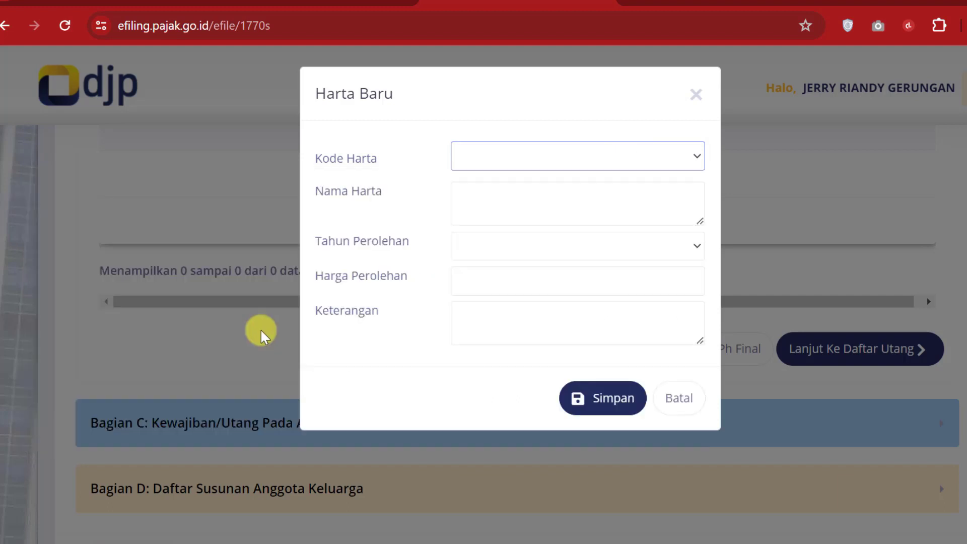
left_click(660, 194)
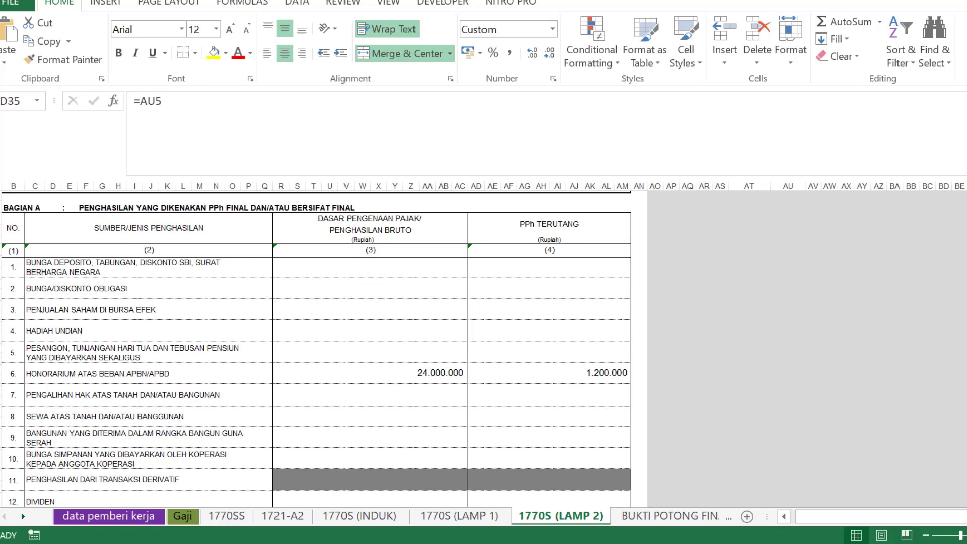
left_click(180, 516)
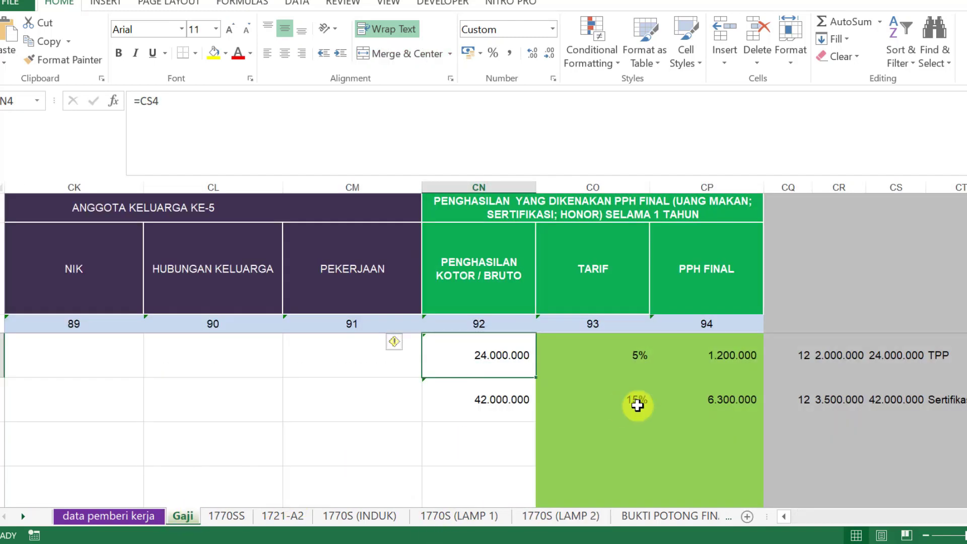
scroll(564, 373, "left", 10)
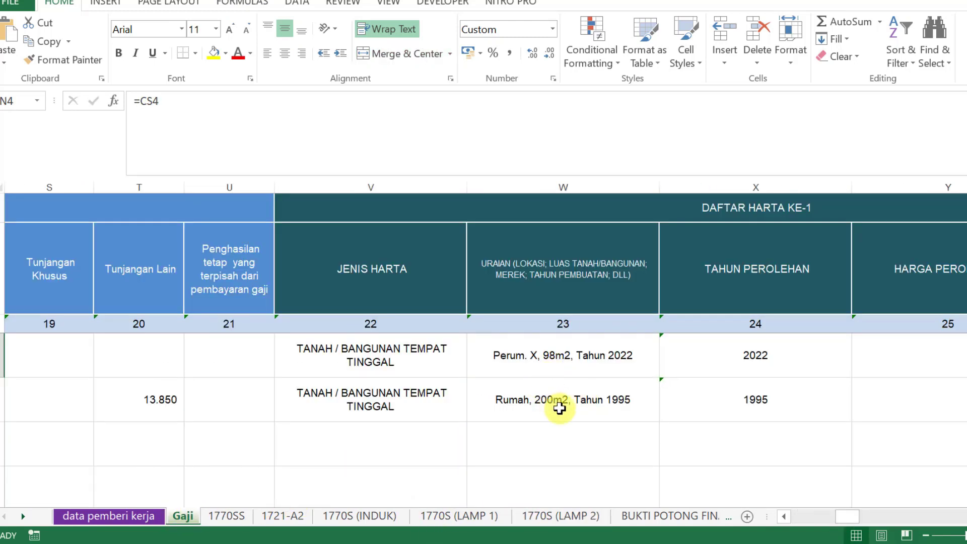
left_click(563, 245)
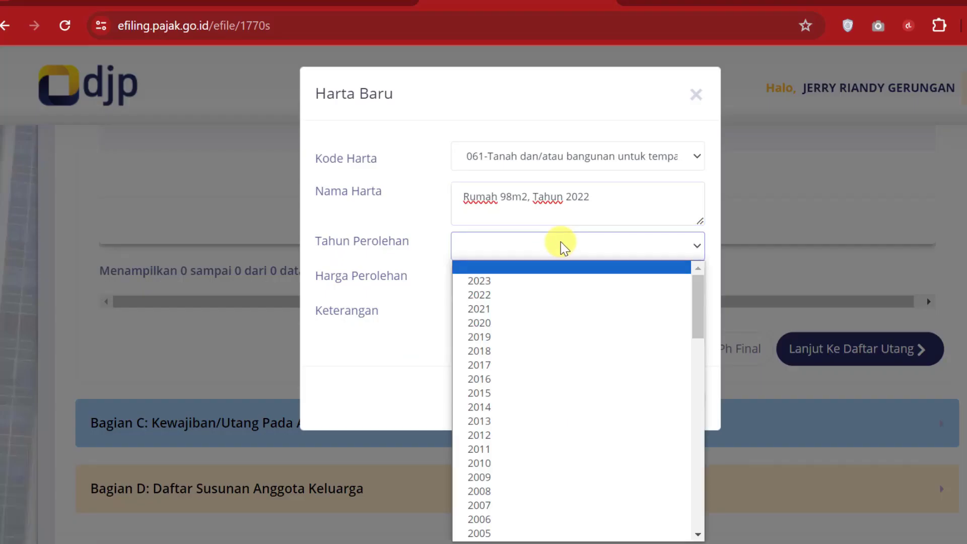
Step: Save the 061 house asset acquired in 2022 at 200.000.000, fixing the name's capitalisation
left_click(511, 296)
left_click(519, 275)
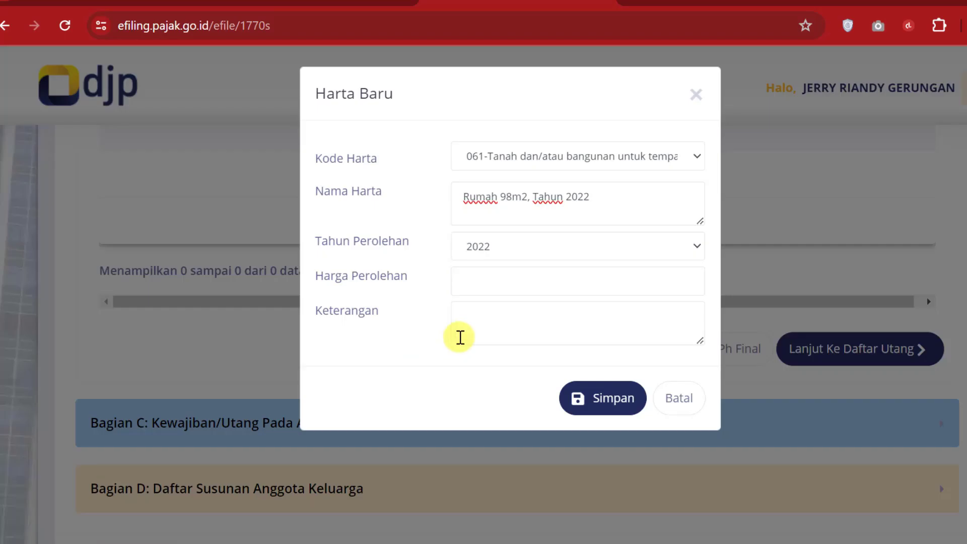
left_click(494, 279)
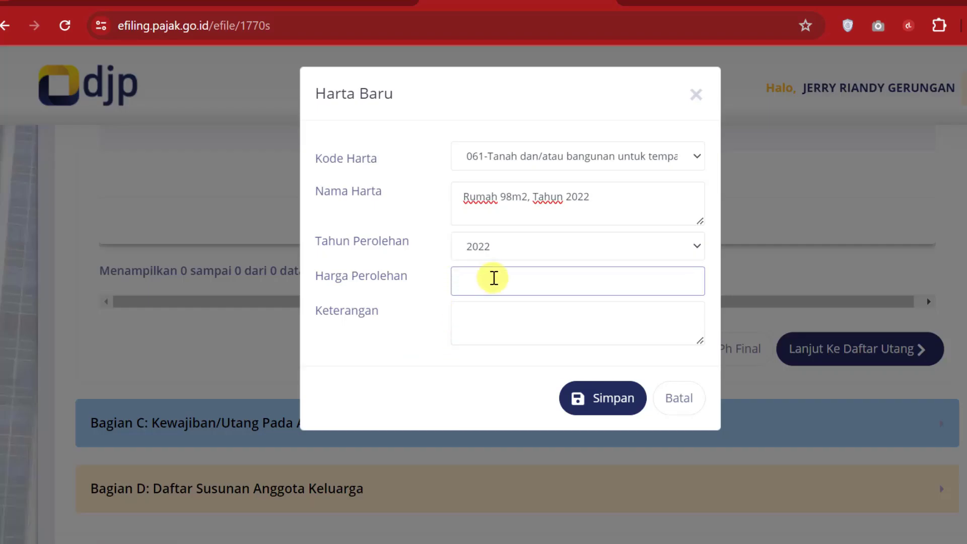
type("200.000.000")
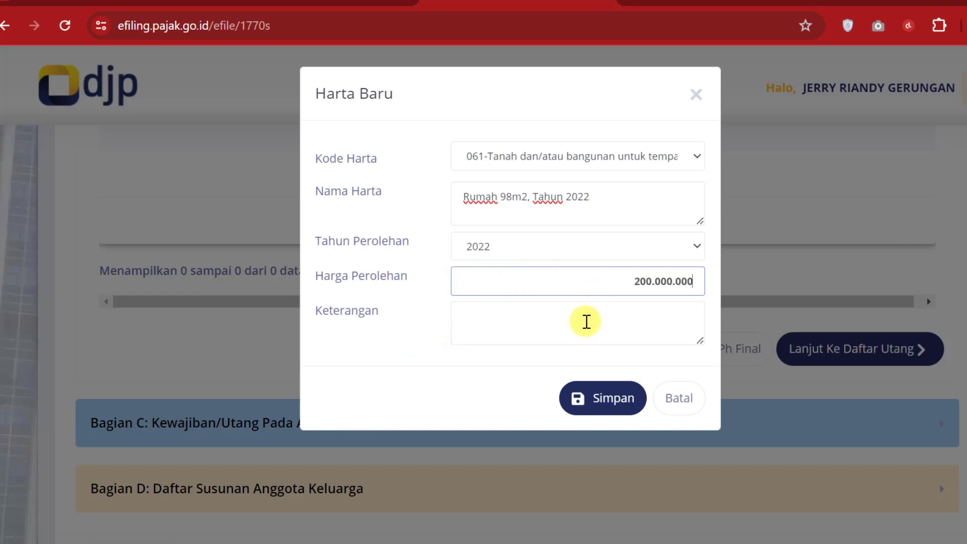
left_click(498, 316)
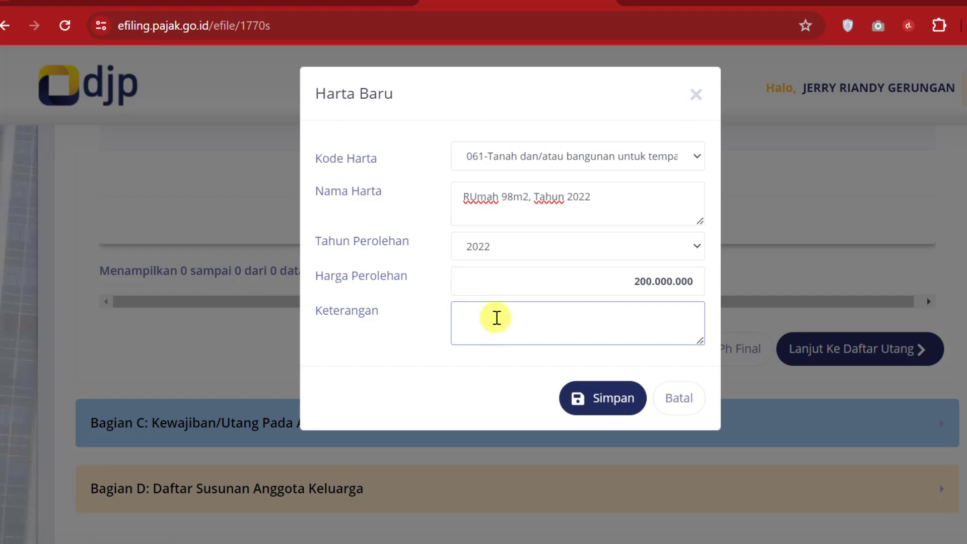
type("PEru")
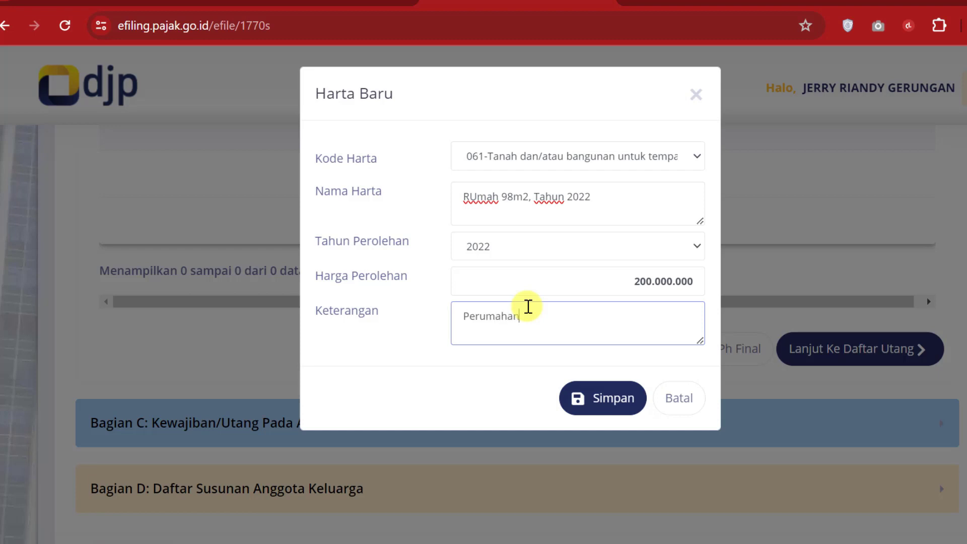
left_click(477, 196)
key("BackSpace")
type("u")
left_click(605, 399)
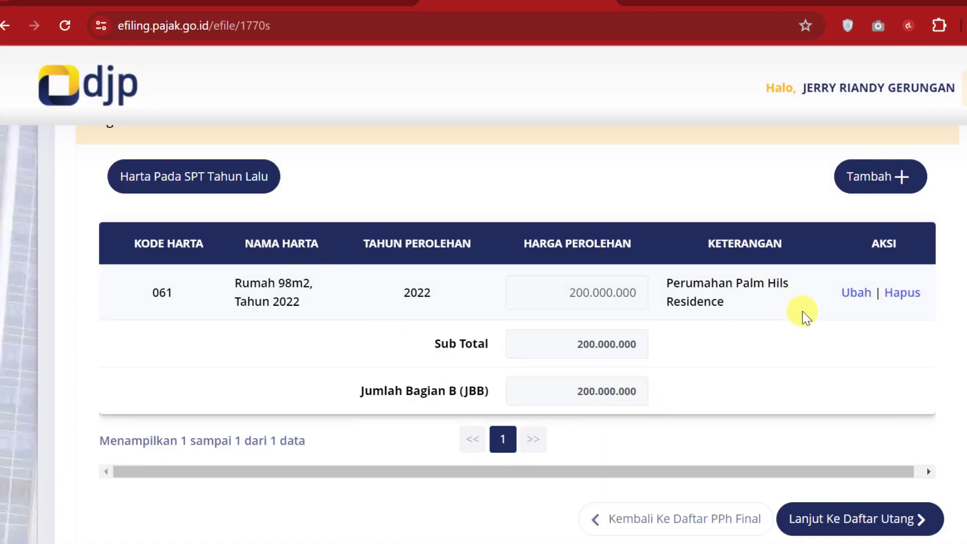
Step: Add the 2023 Honda Vario motorcycle (042) at 22.500.000, bringing assets to 222.500.000
left_click(852, 179)
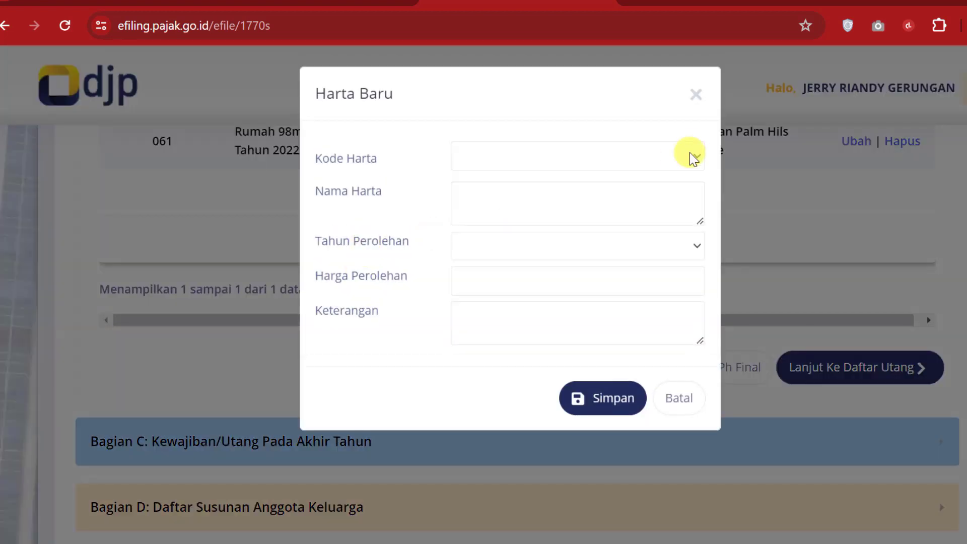
left_click(693, 158)
scroll(255, 356, "down", 10)
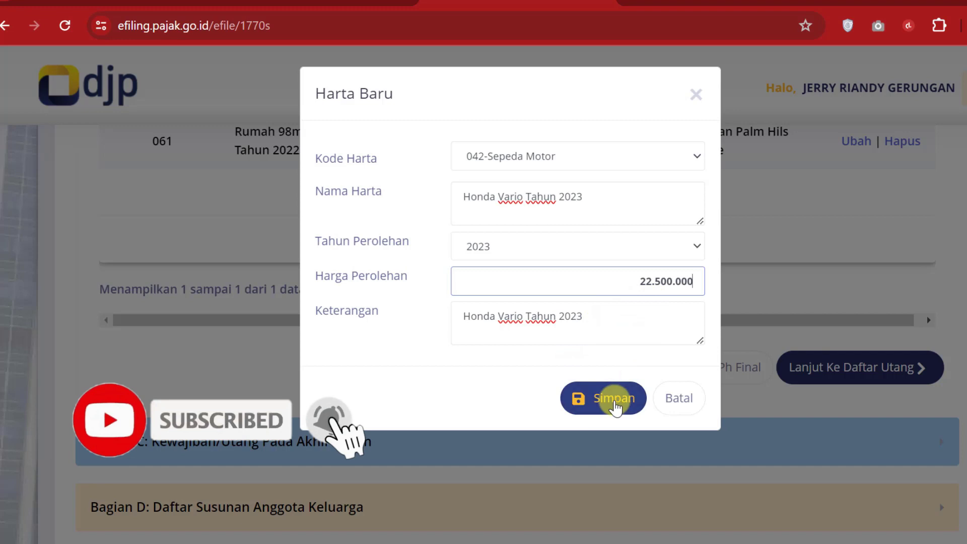
left_click(615, 406)
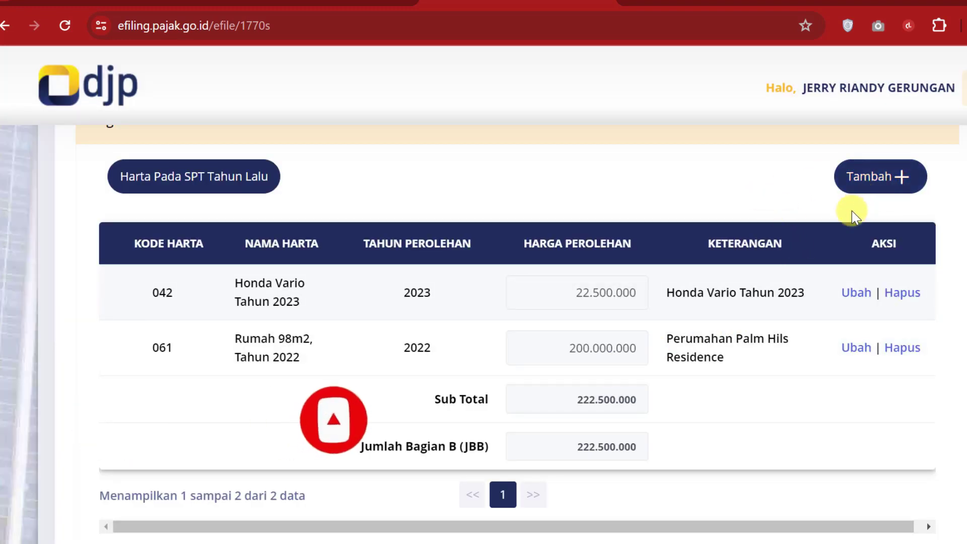
scroll(837, 364, "down", 3)
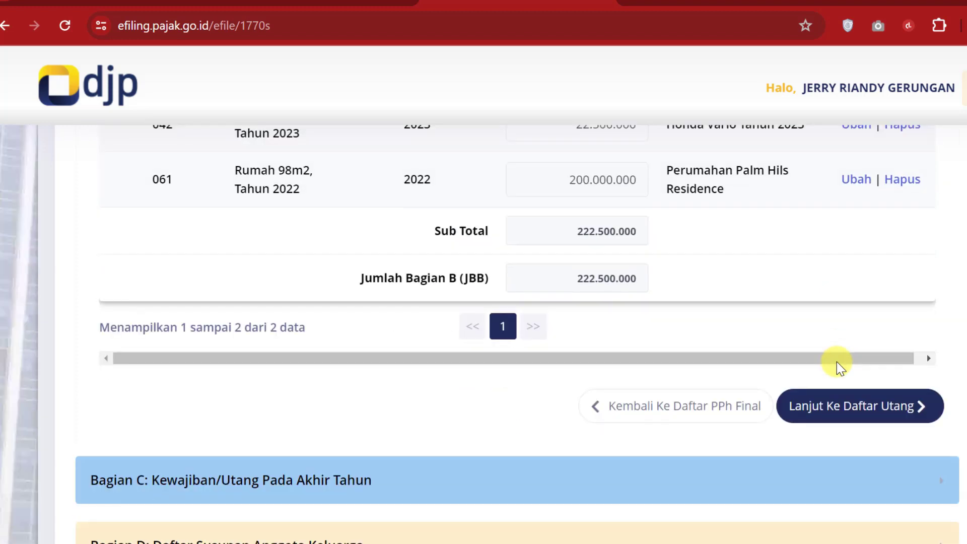
scroll(838, 363, "down", 2)
Step: Import last year's debts and update the Bank SULUT loan to Manado and 150.000.000
left_click(877, 332)
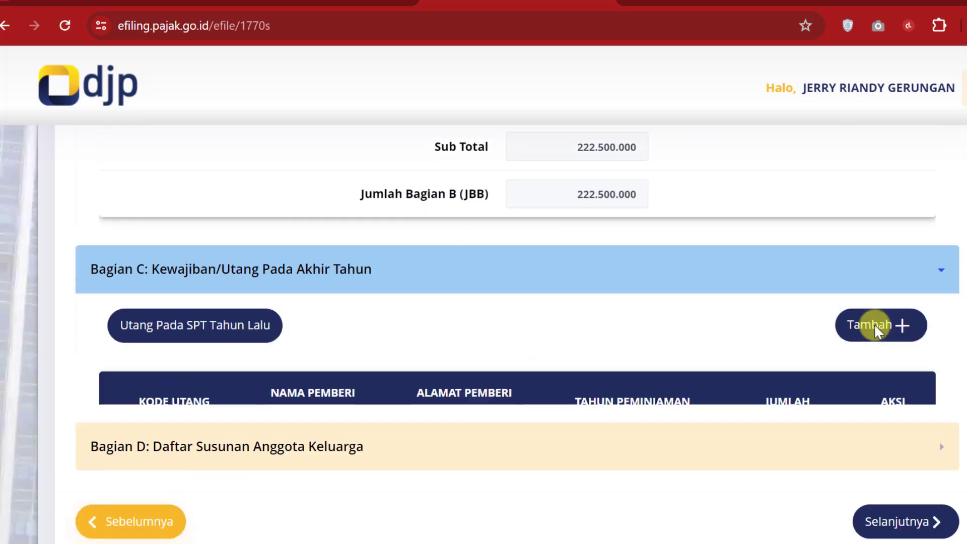
scroll(579, 302, "up", 3)
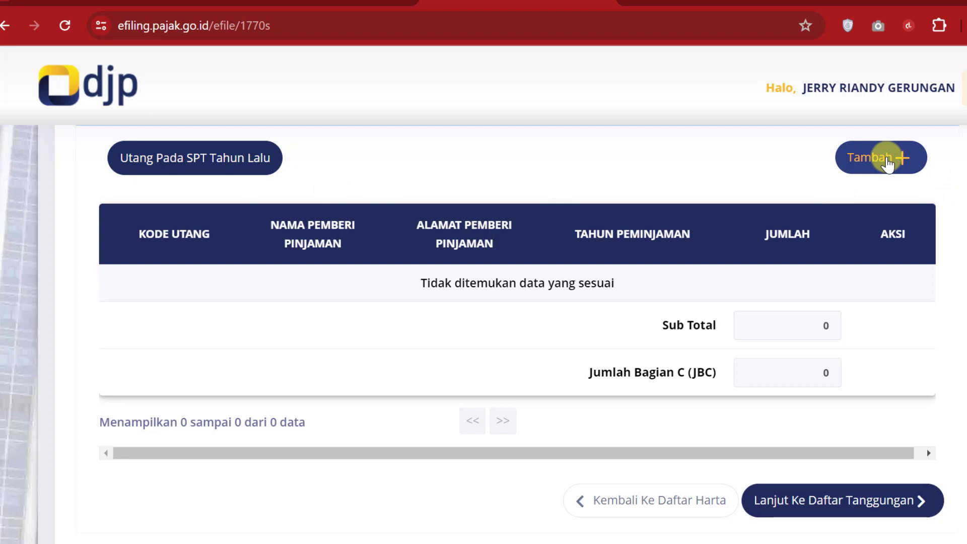
left_click(207, 156)
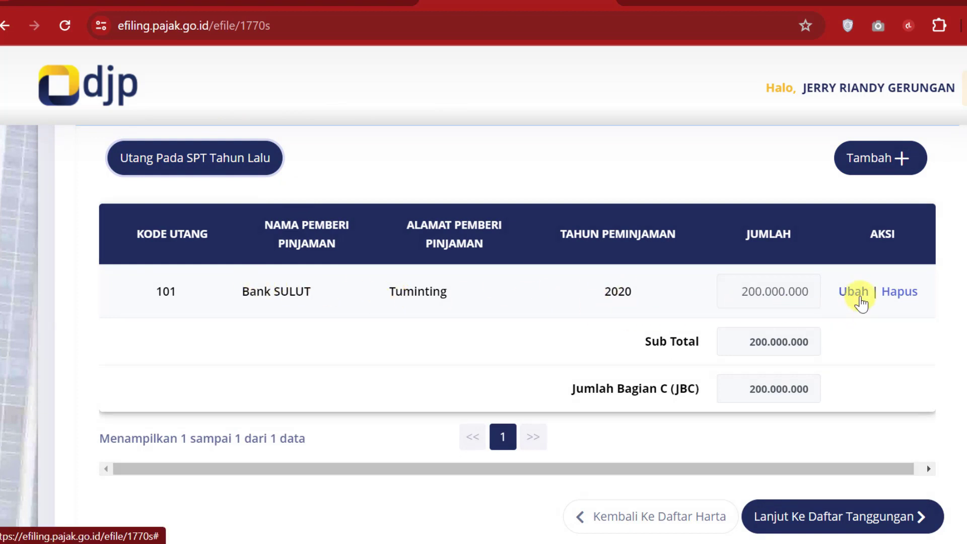
left_click(860, 297)
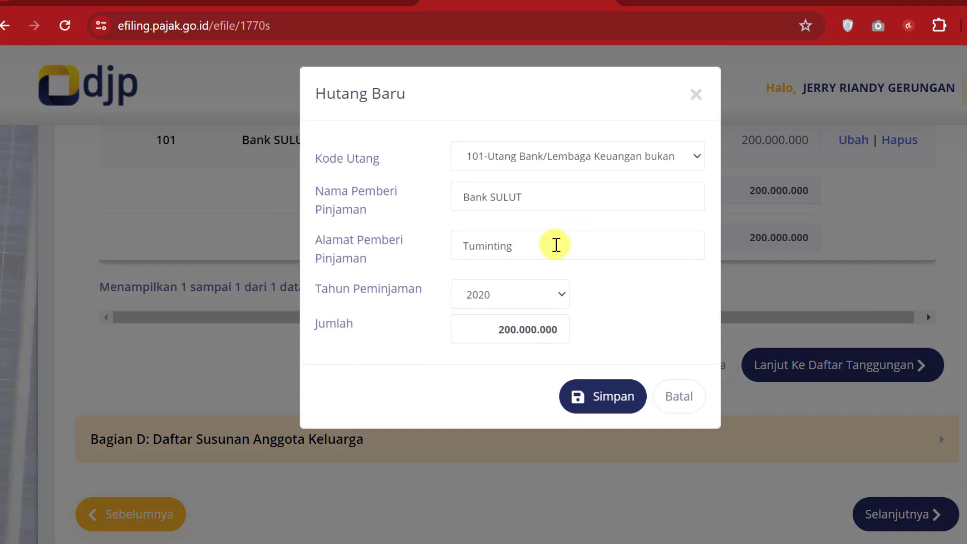
left_click(560, 327)
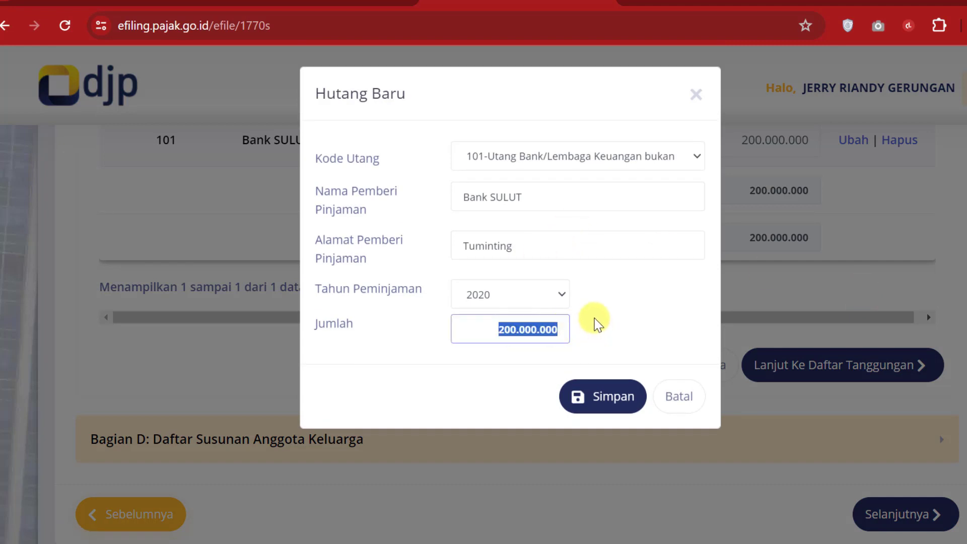
type("15")
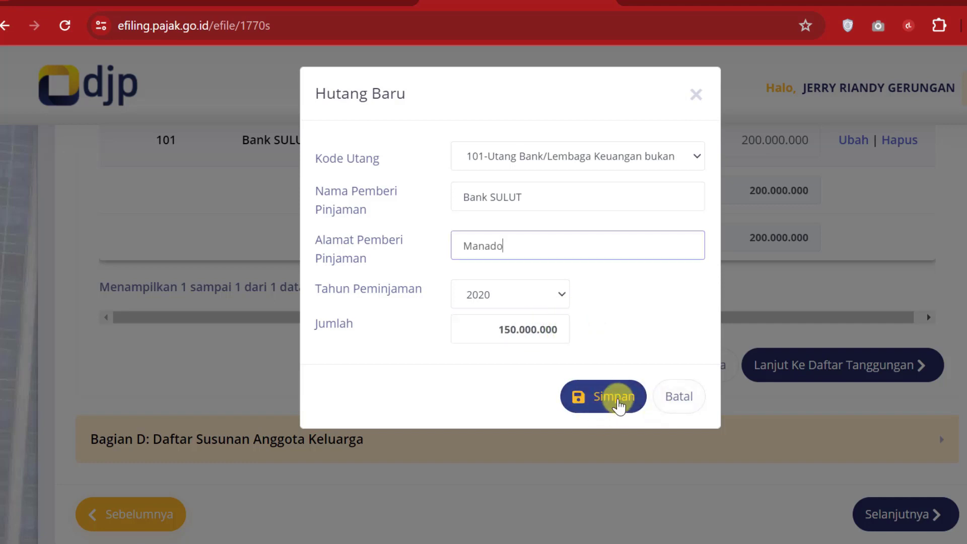
left_click(614, 399)
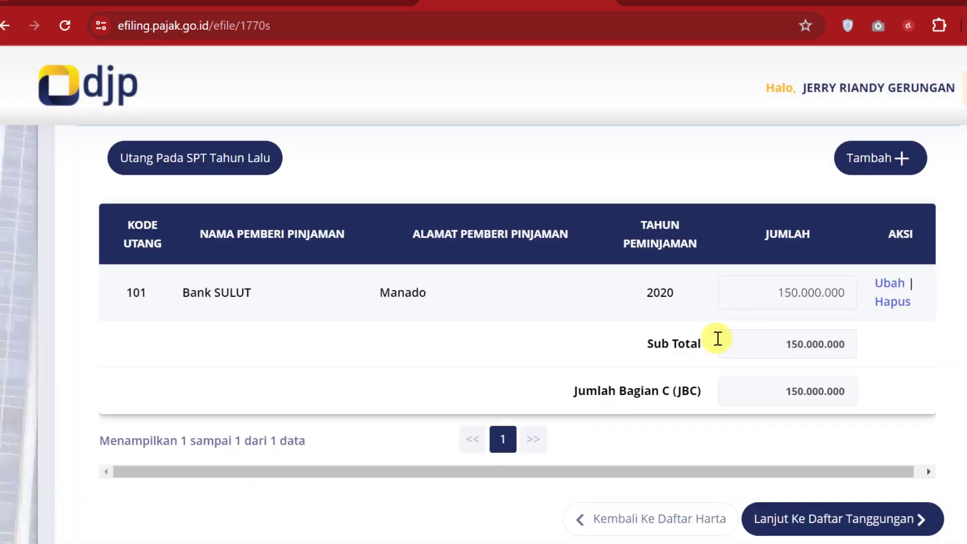
Step: Start another debt entry, look through the debt codes, then cancel it
left_click(861, 167)
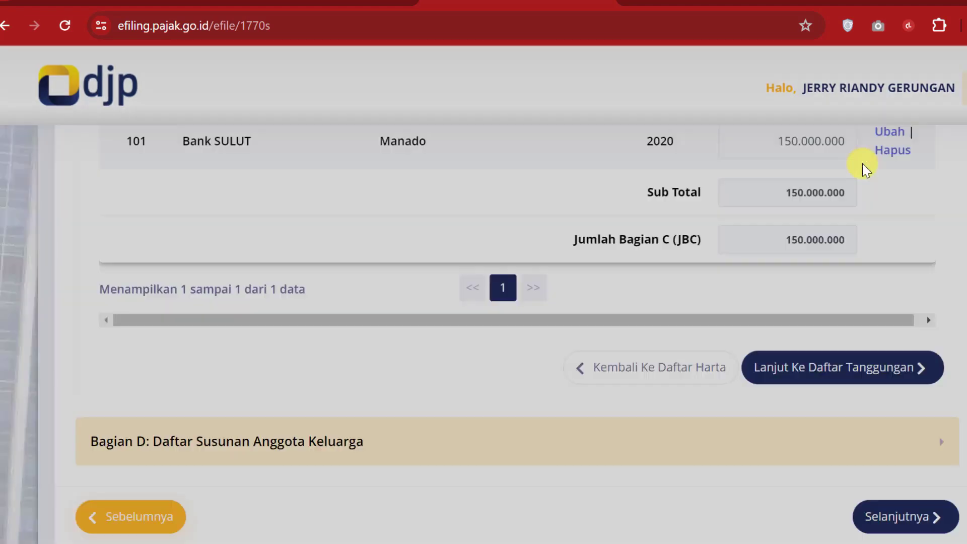
left_click(691, 160)
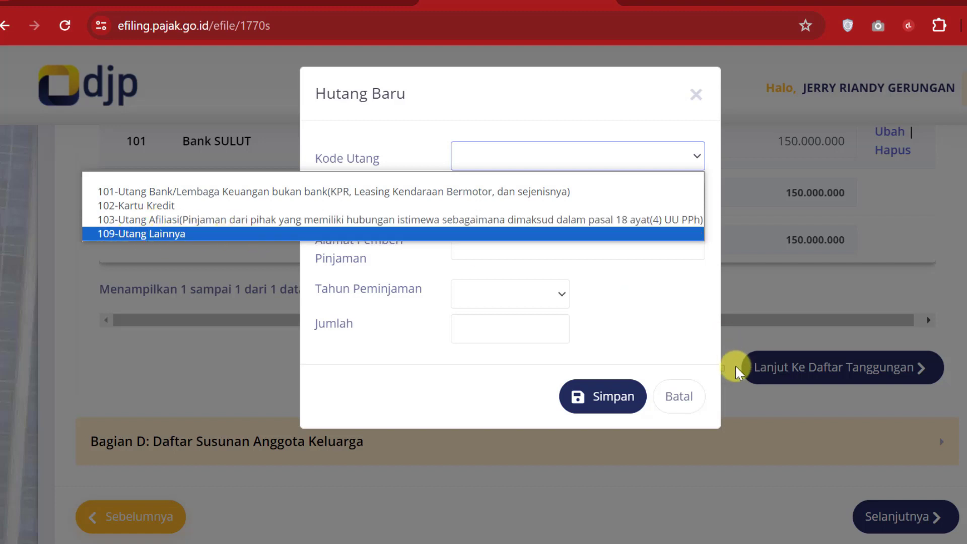
left_click(685, 398)
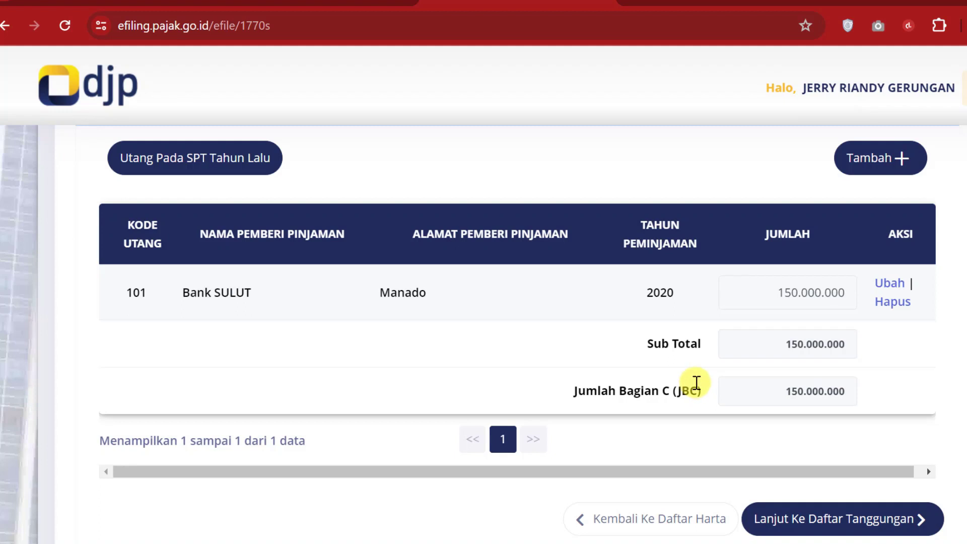
scroll(696, 383, "down", 5)
scroll(896, 328, "up", 3)
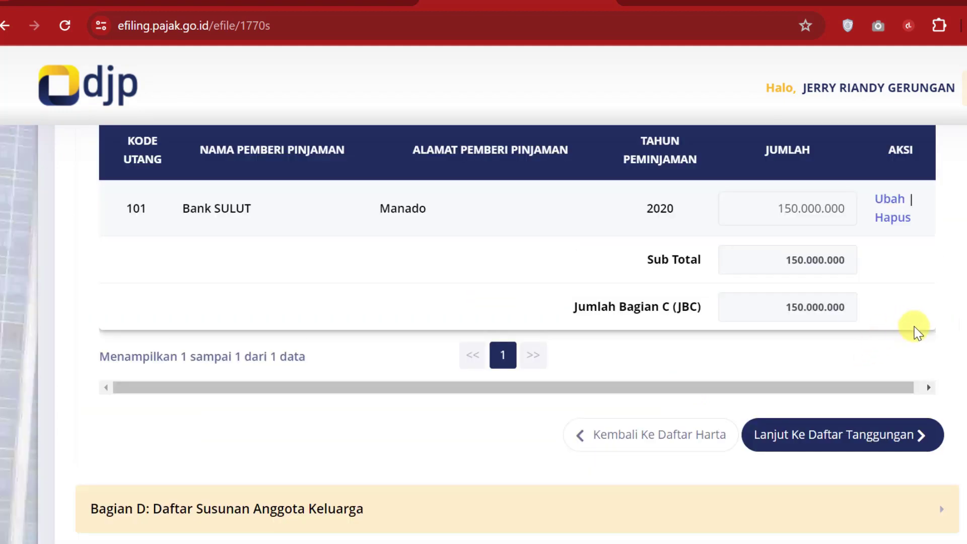
scroll(846, 444, "down", 3)
Step: Import last year's dependents: two student children and a wife managing the household
left_click(879, 290)
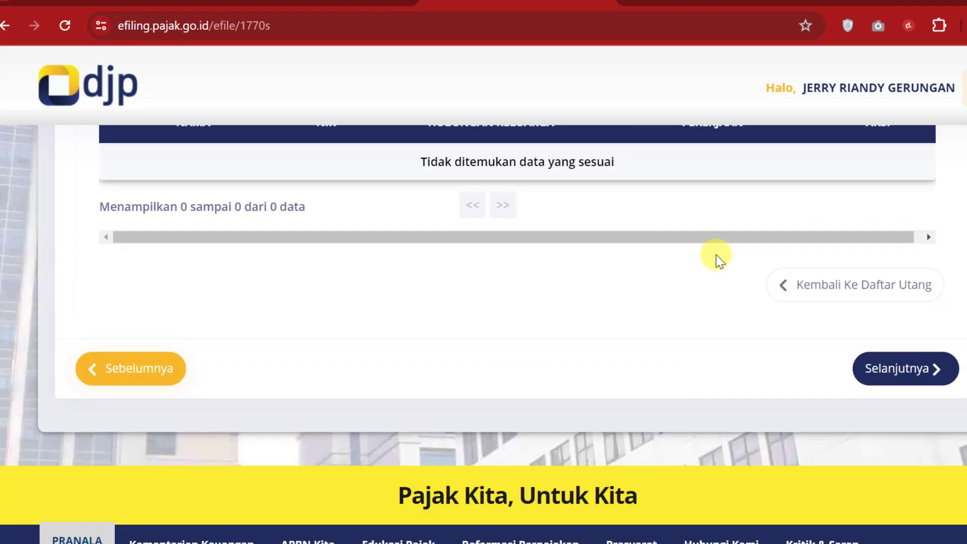
scroll(718, 257, "up", 3)
scroll(740, 281, "down", 2)
scroll(740, 291, "up", 2)
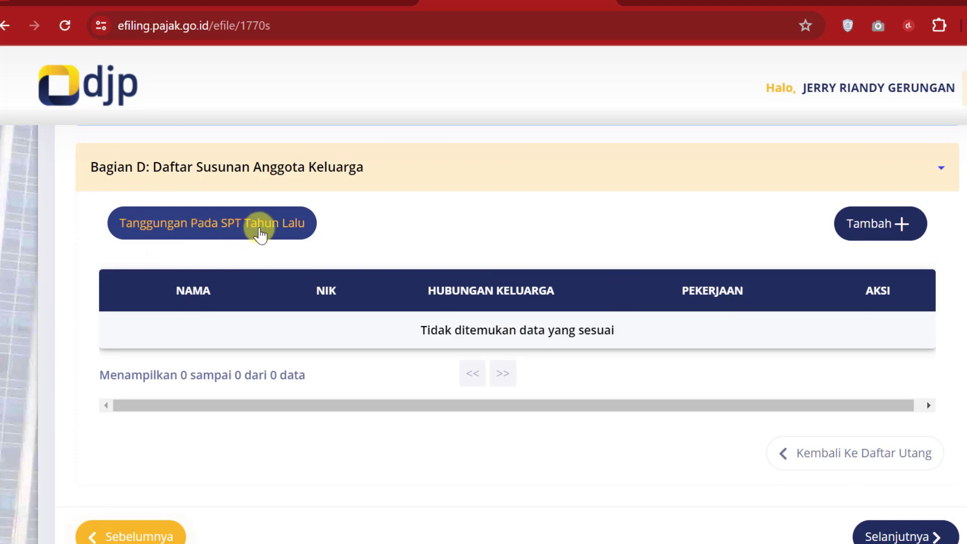
left_click(285, 230)
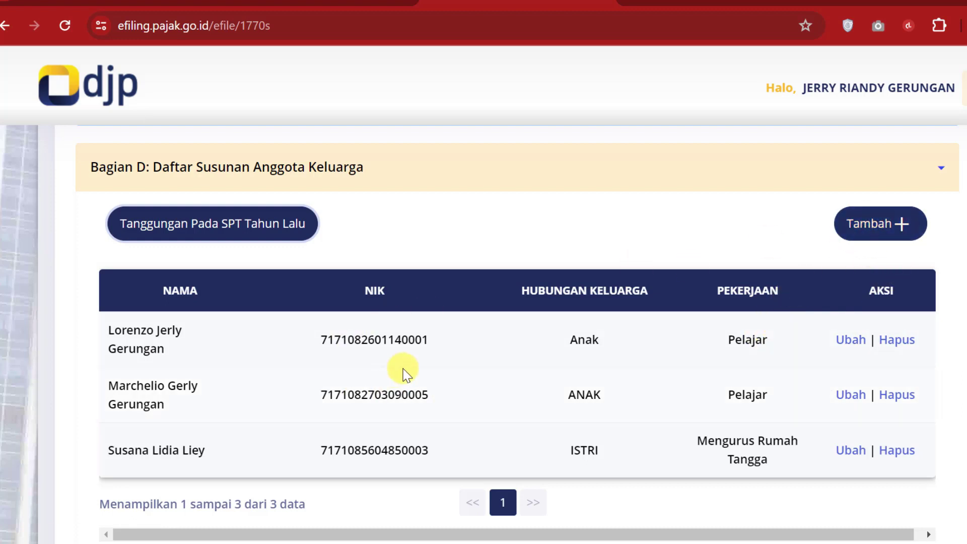
scroll(428, 380, "down", 5)
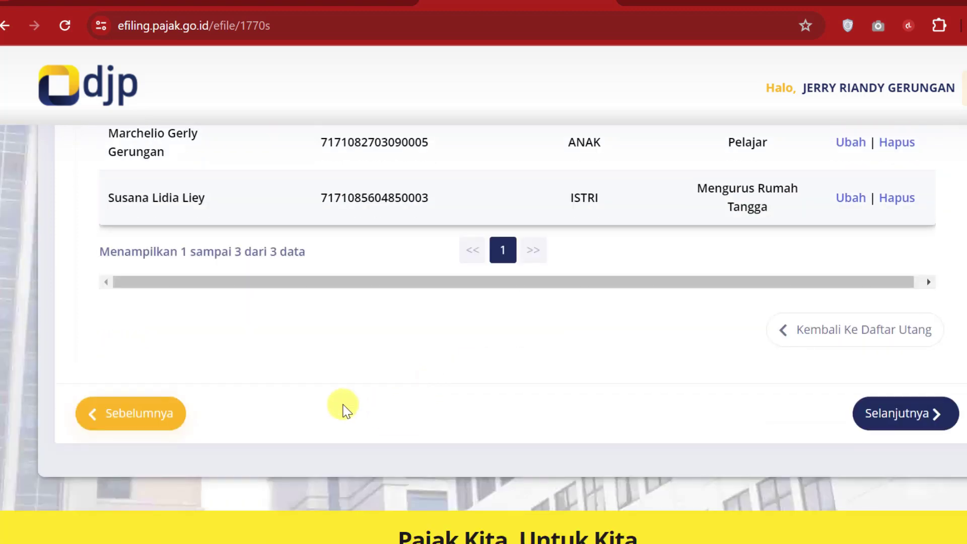
Step: Advance to Lampiran I, page 3 of 5, and bring up the Excel workbook
left_click(910, 415)
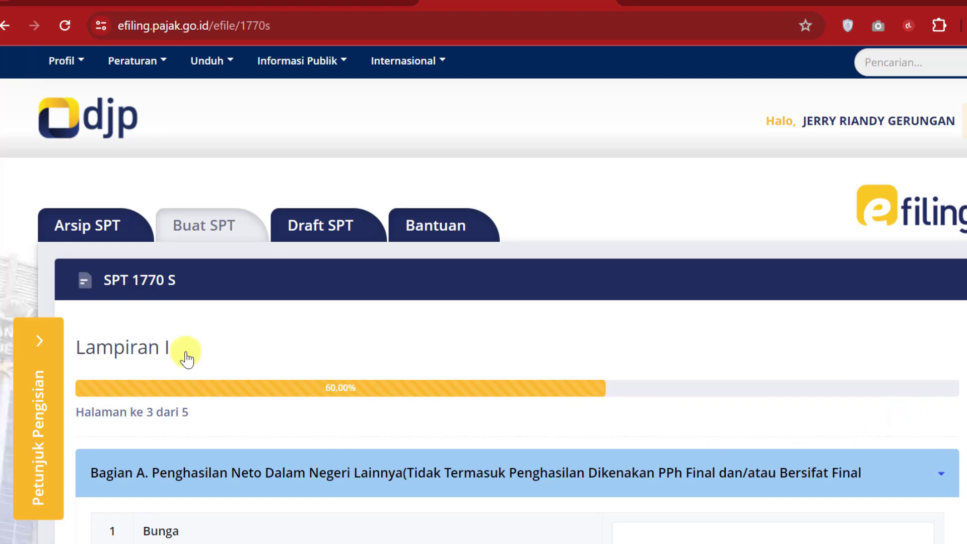
scroll(340, 424, "down", 1)
scroll(340, 425, "down", 5)
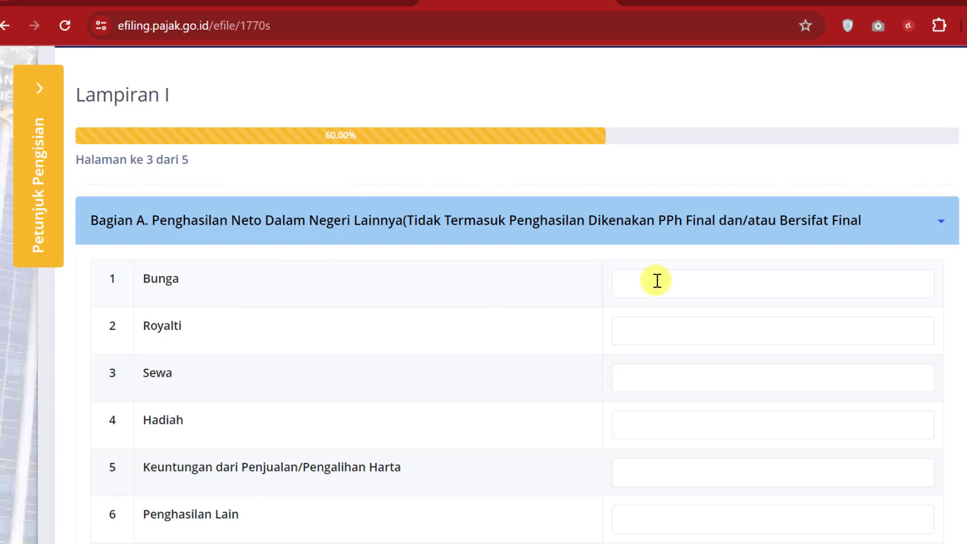
left_click(434, 543)
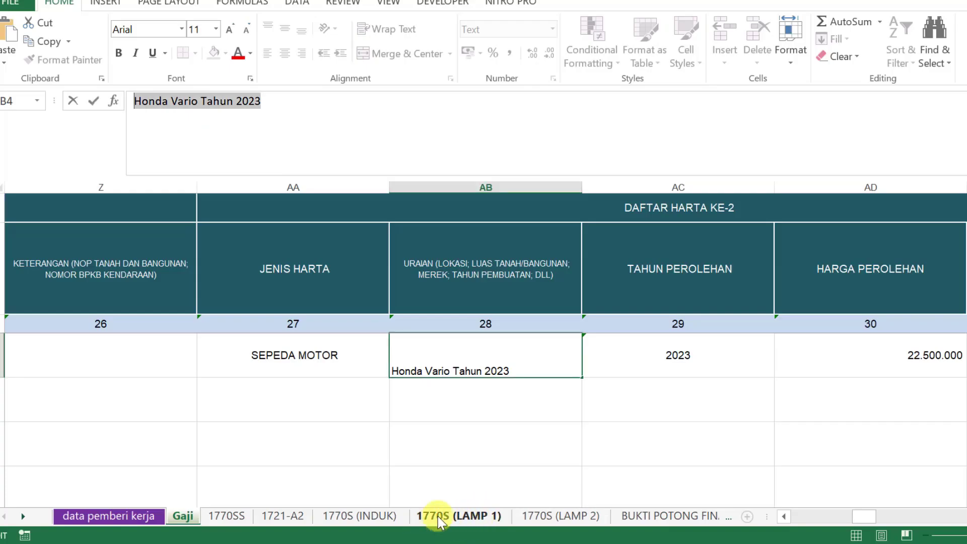
Step: Confirm the ROYALTI, SEWA, PENGHARGAAN DAN HADIAH, sale-profit and other-income cells on 1770S (LAMP 1) are empty
left_click(469, 519)
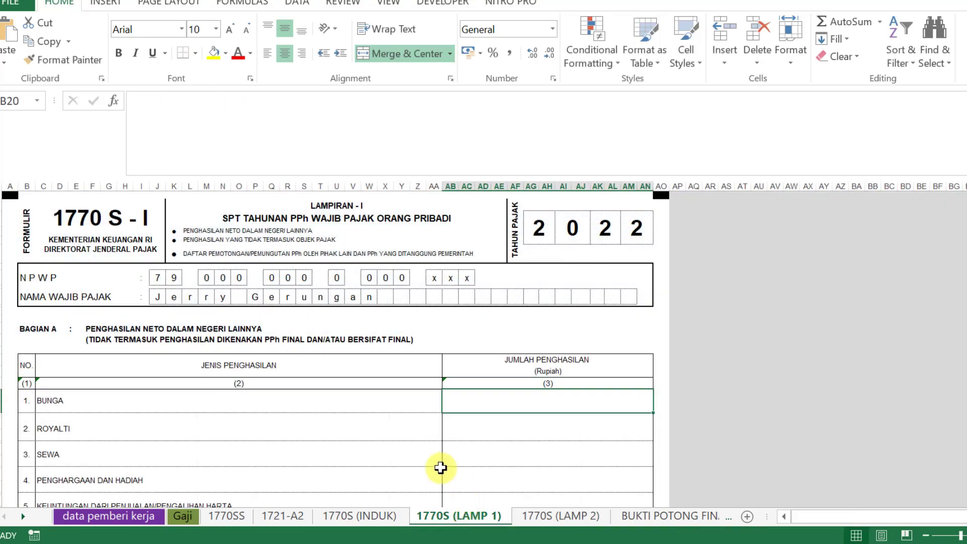
scroll(440, 467, "down", 3)
left_click(575, 331)
left_click(573, 358)
left_click(571, 379)
left_click(561, 409)
left_click(550, 440)
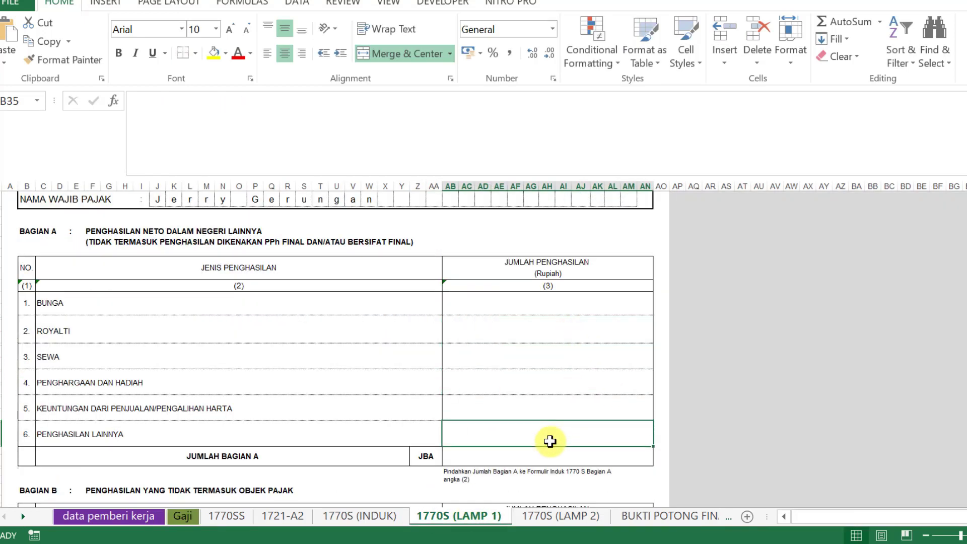
key("alt+Tab")
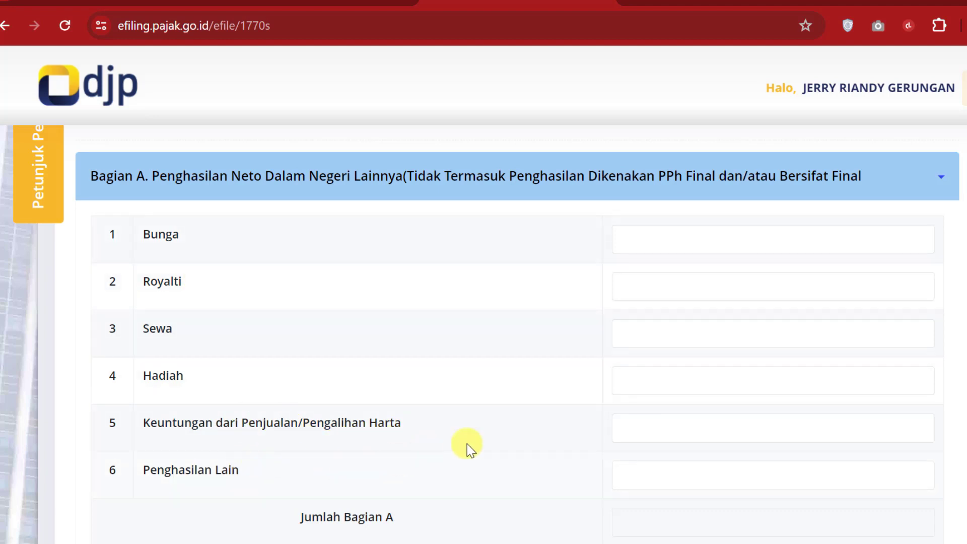
scroll(708, 464, "down", 3)
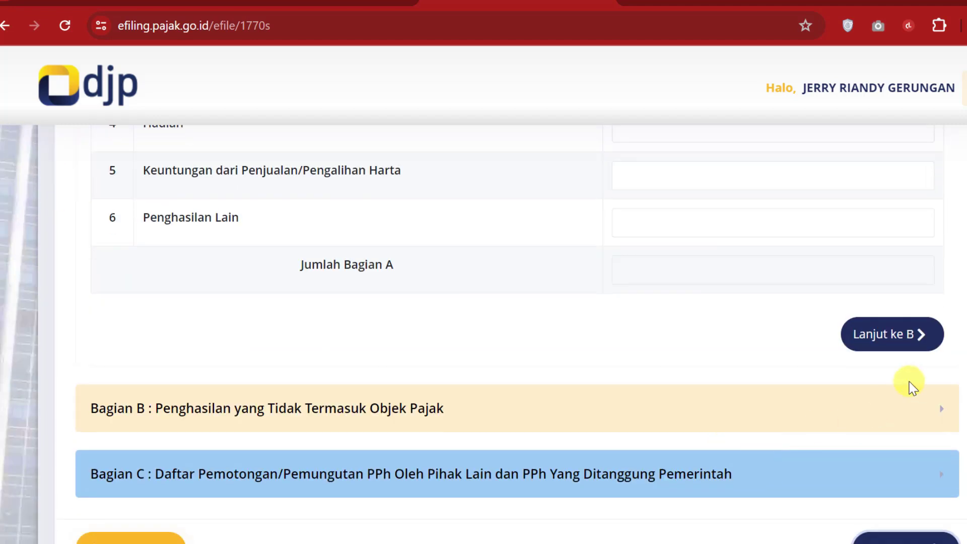
Step: Leave Bagian B's non-taxable income fields blank and proceed to Bagian C
left_click(913, 333)
scroll(613, 289, "up", 3)
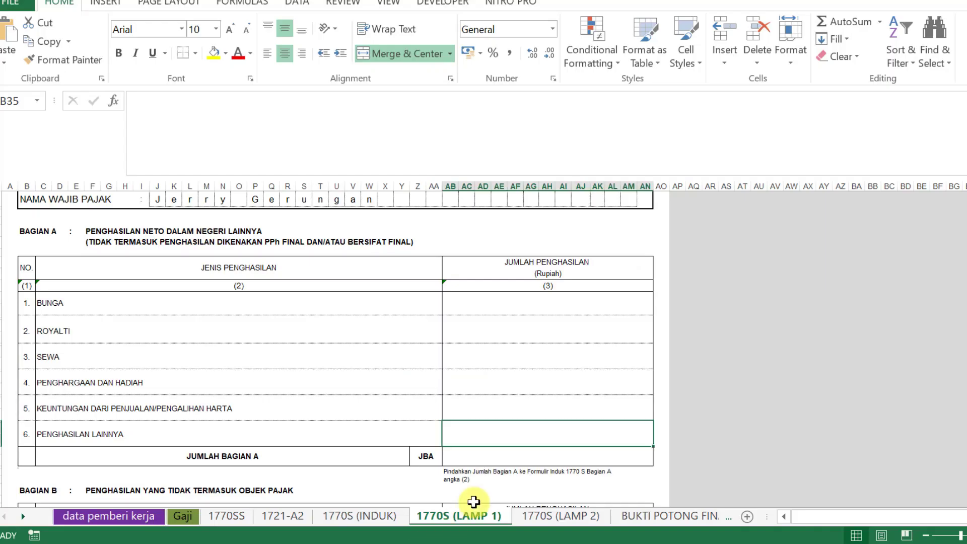
scroll(496, 429, "down", 1)
scroll(496, 429, "down", 4)
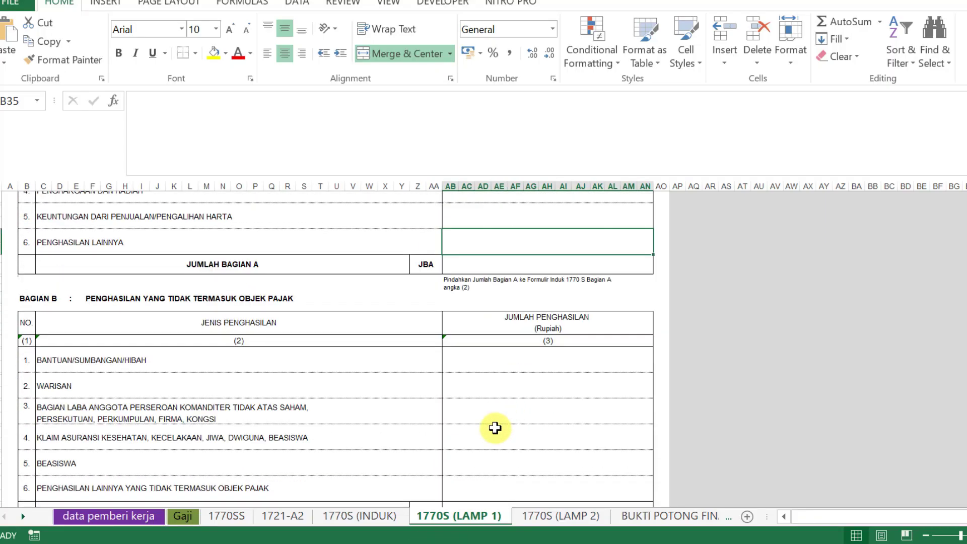
scroll(495, 427, "up", 1)
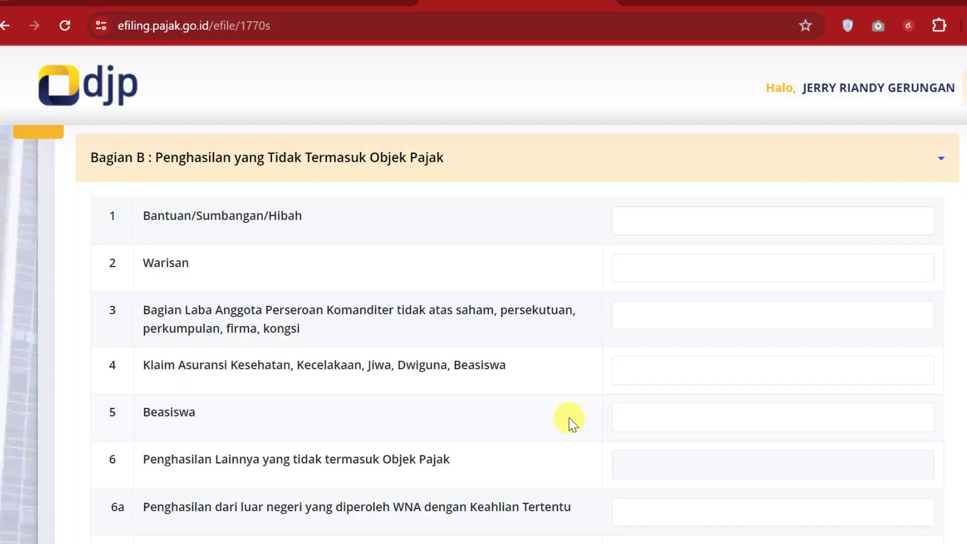
scroll(622, 335, "down", 3)
scroll(620, 336, "down", 3)
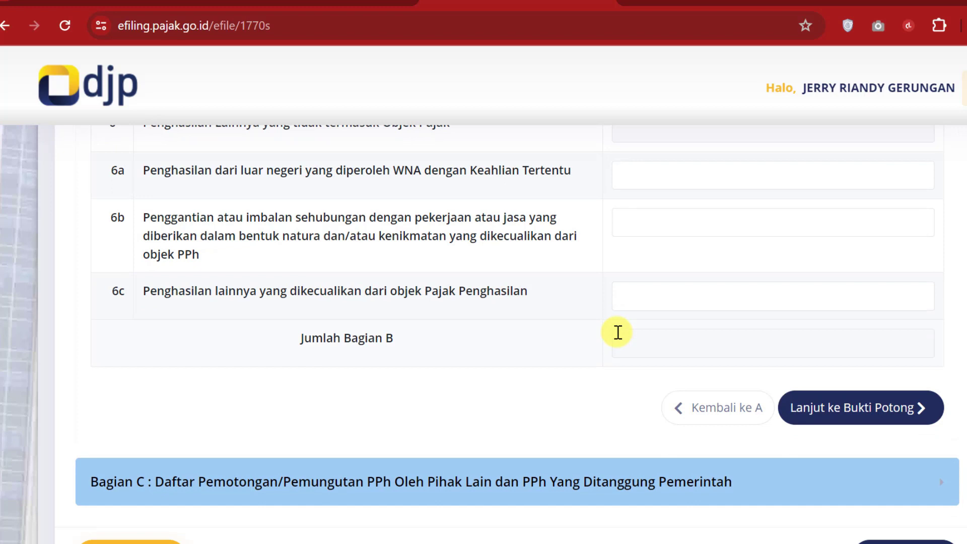
scroll(618, 331, "down", 2)
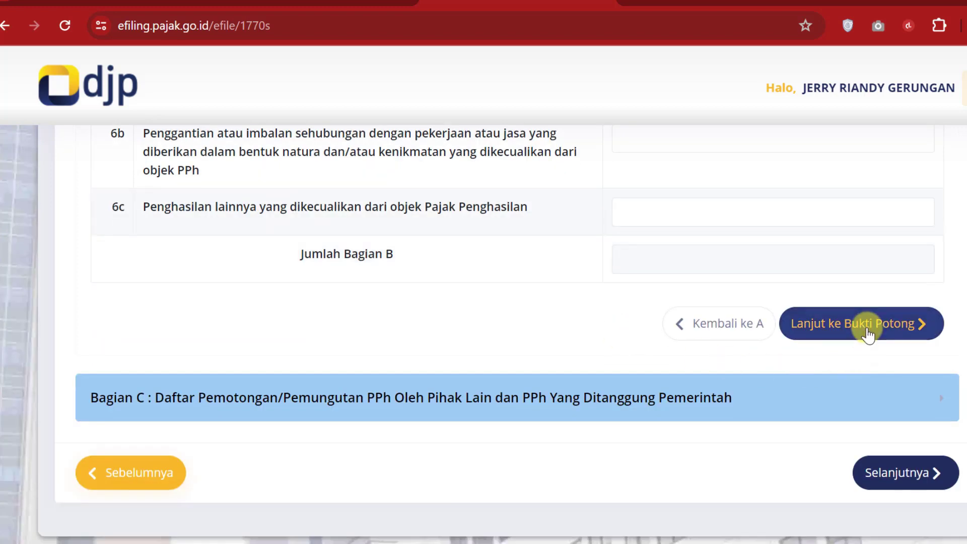
left_click(867, 334)
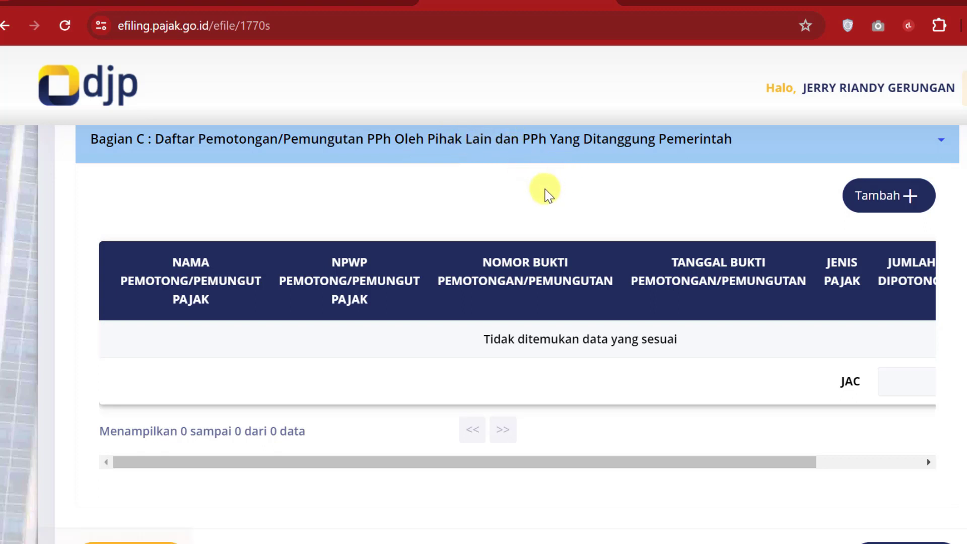
Step: Add a new Bagian C withholding slip and set its tax type to Pasal 21
scroll(682, 182, "up", 2)
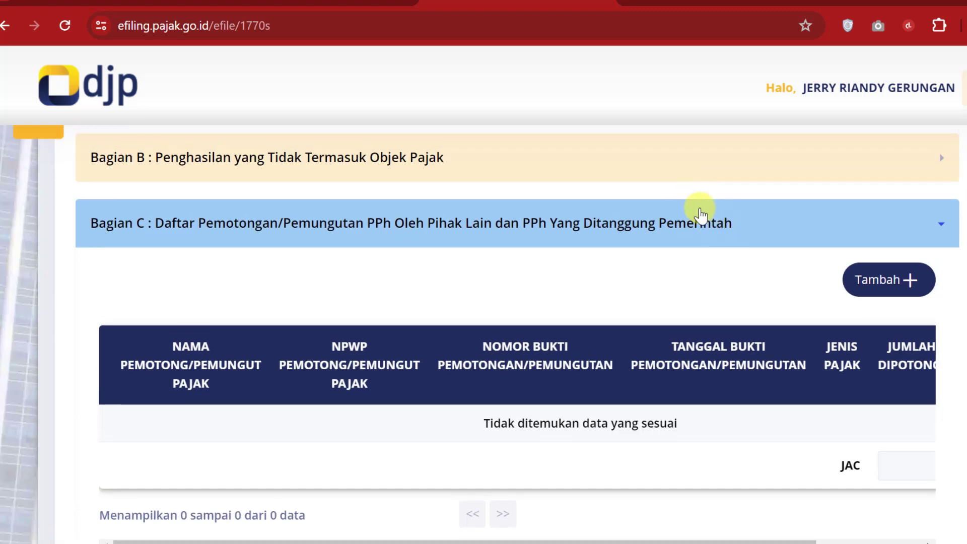
left_click(886, 280)
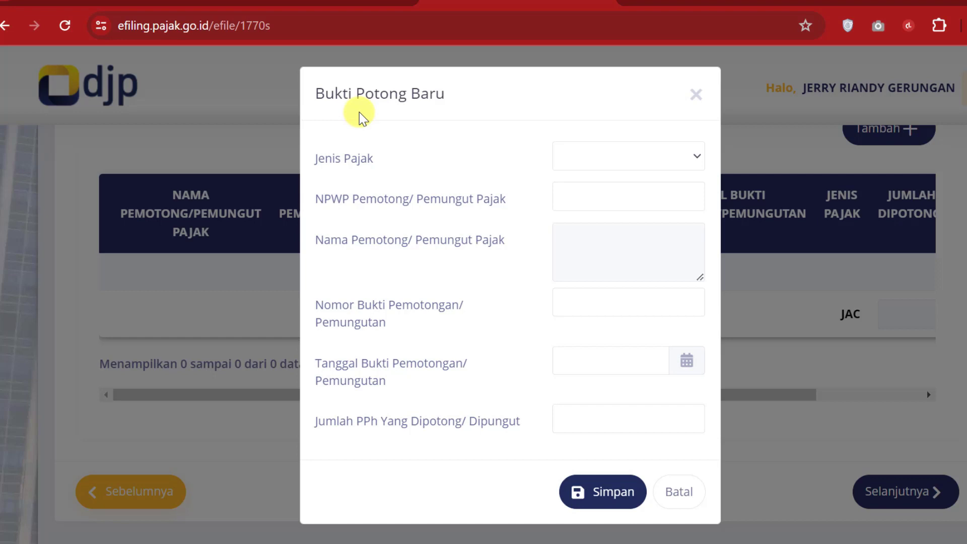
left_click(699, 159)
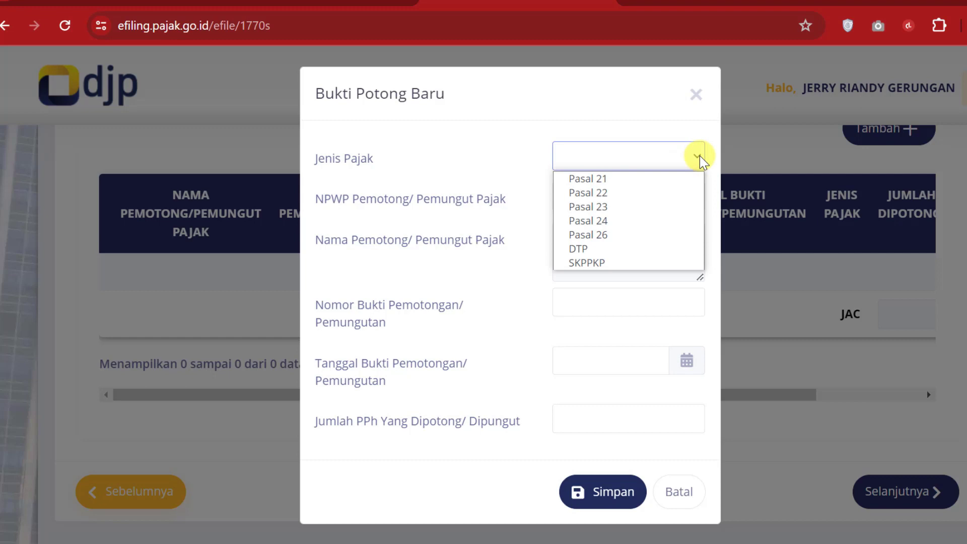
left_click(638, 181)
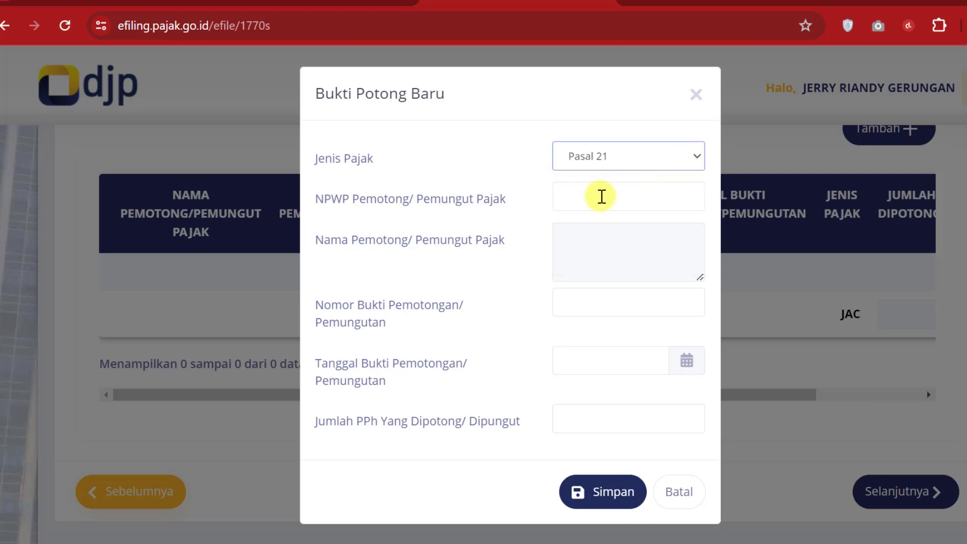
Step: Look up the employer's NPWP in the Excel workbook for the withholder fields
left_click(595, 197)
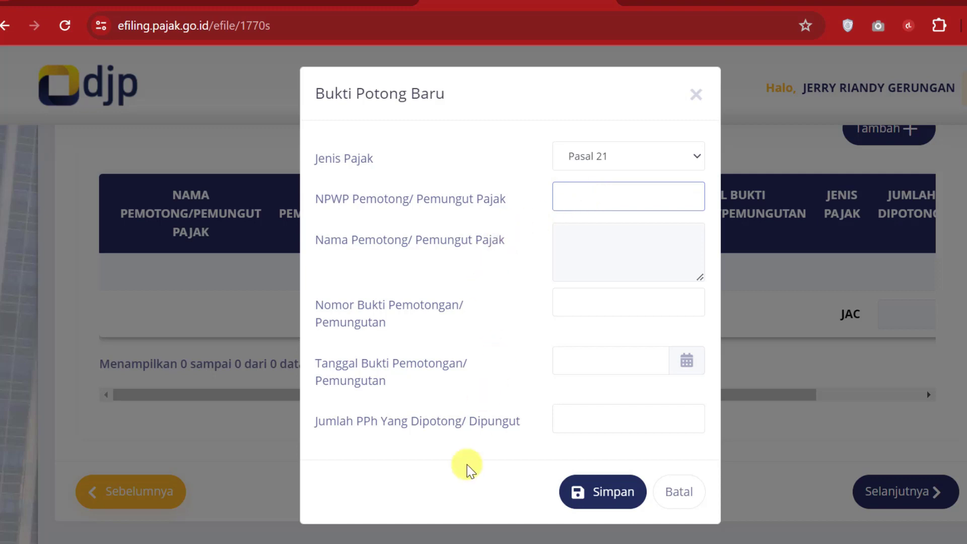
left_click(430, 543)
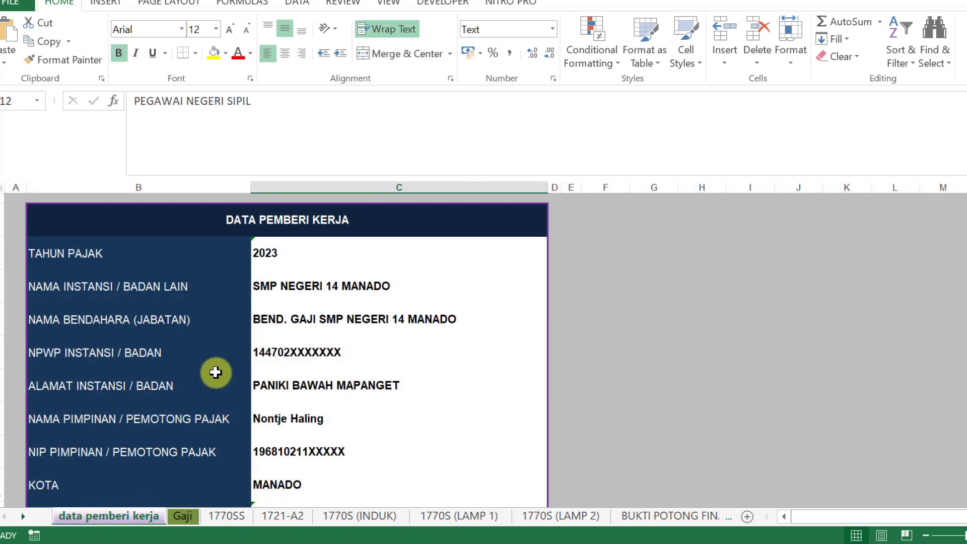
left_click(322, 354)
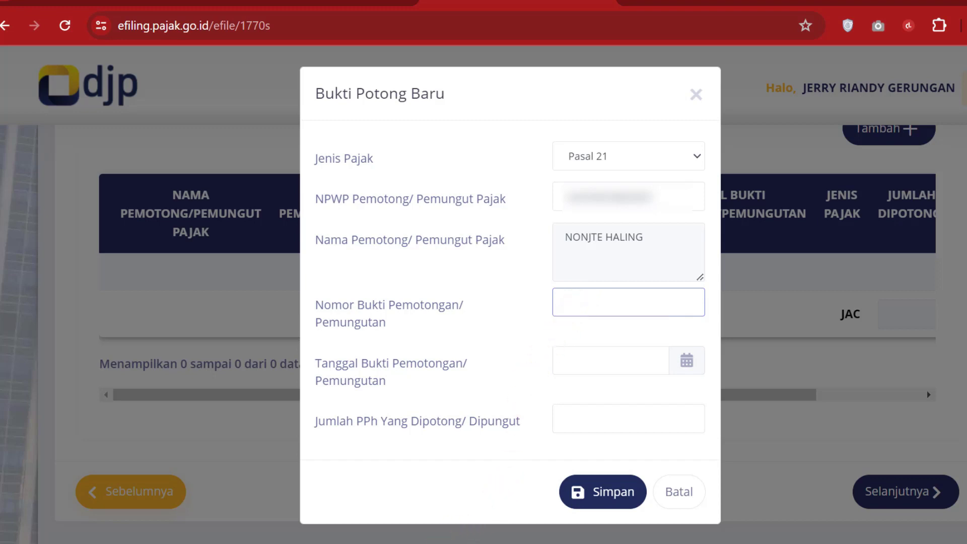
left_click(416, 543)
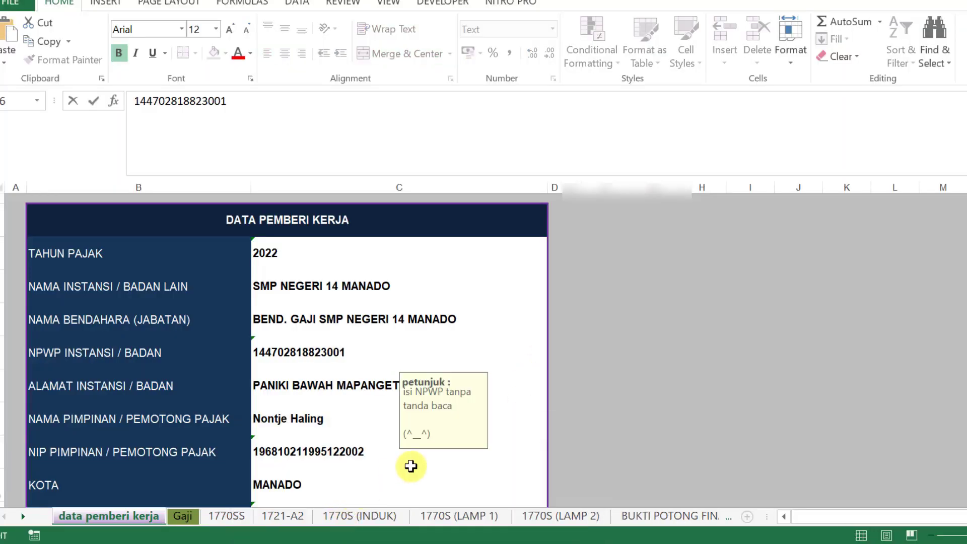
left_click(368, 524)
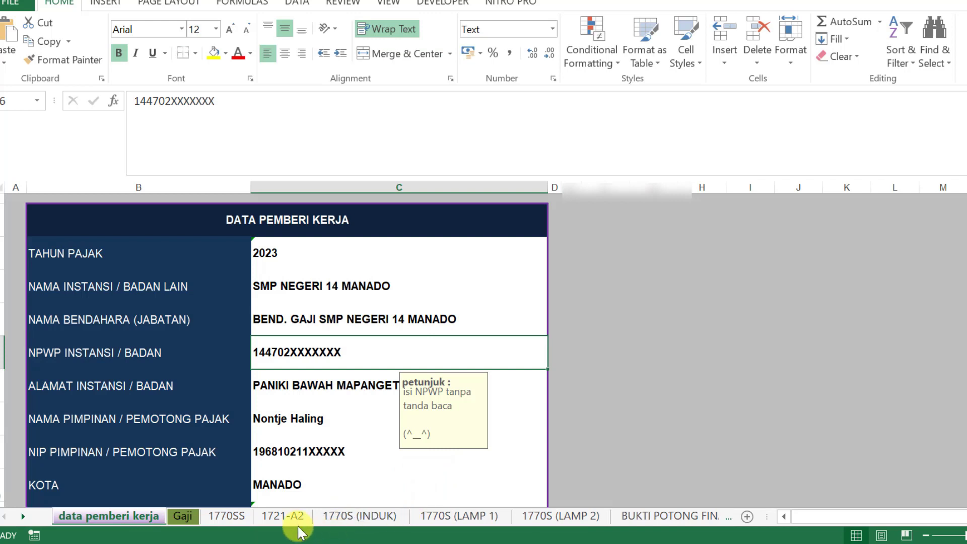
left_click(285, 515)
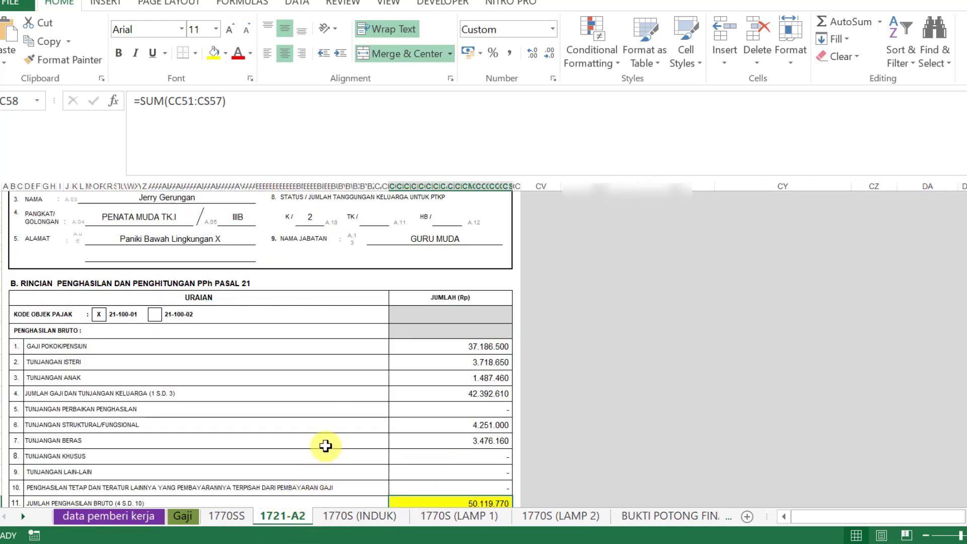
scroll(325, 445, "up", 3)
scroll(324, 446, "up", 3)
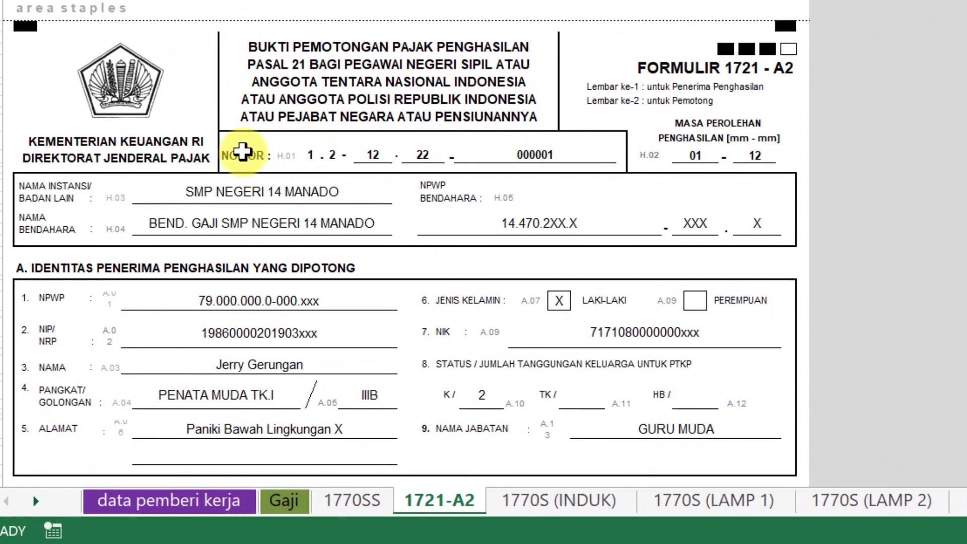
left_click_drag(243, 151, 589, 153)
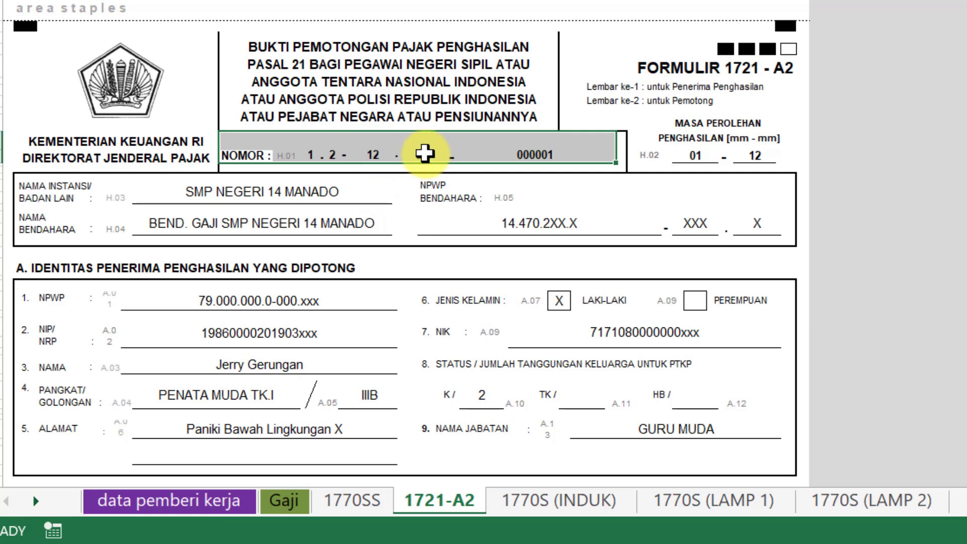
left_click(418, 155)
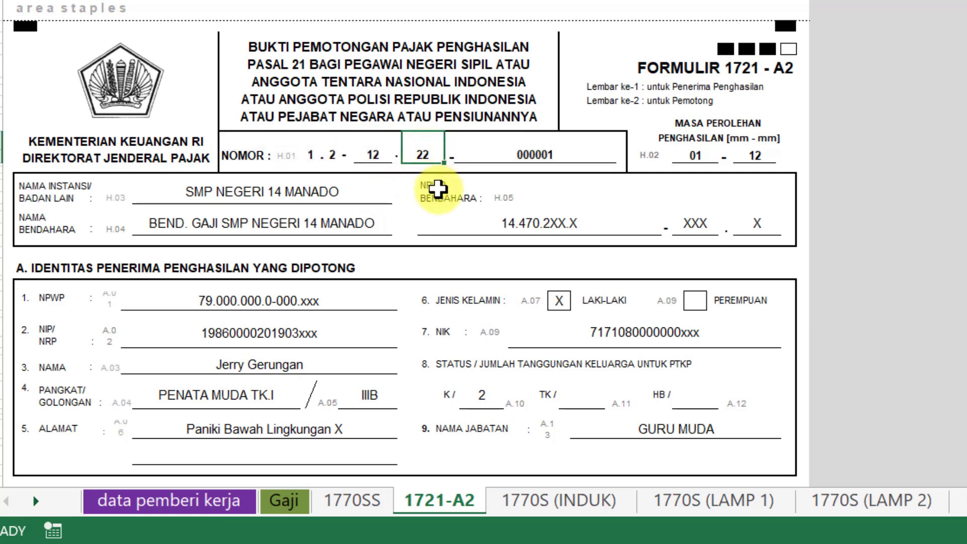
type("23")
key("Return")
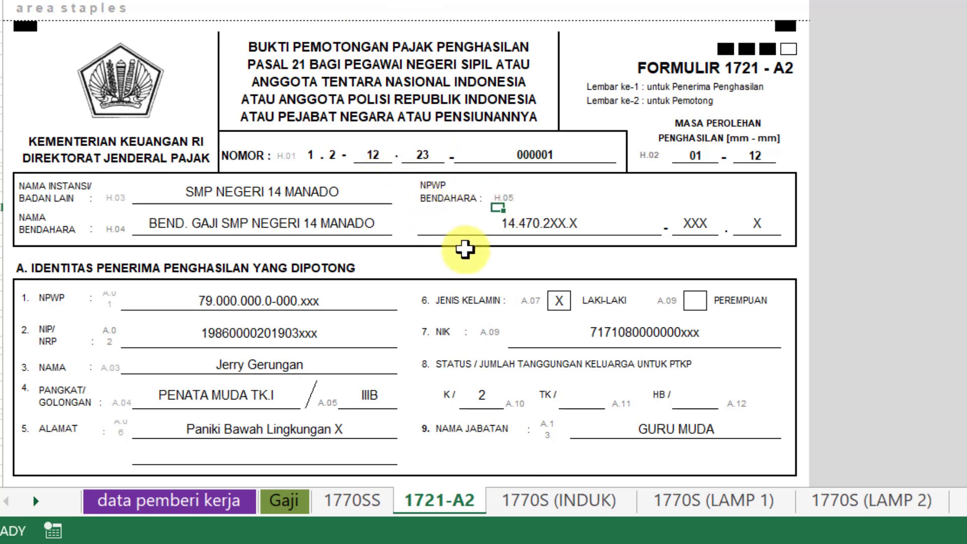
left_click(547, 143)
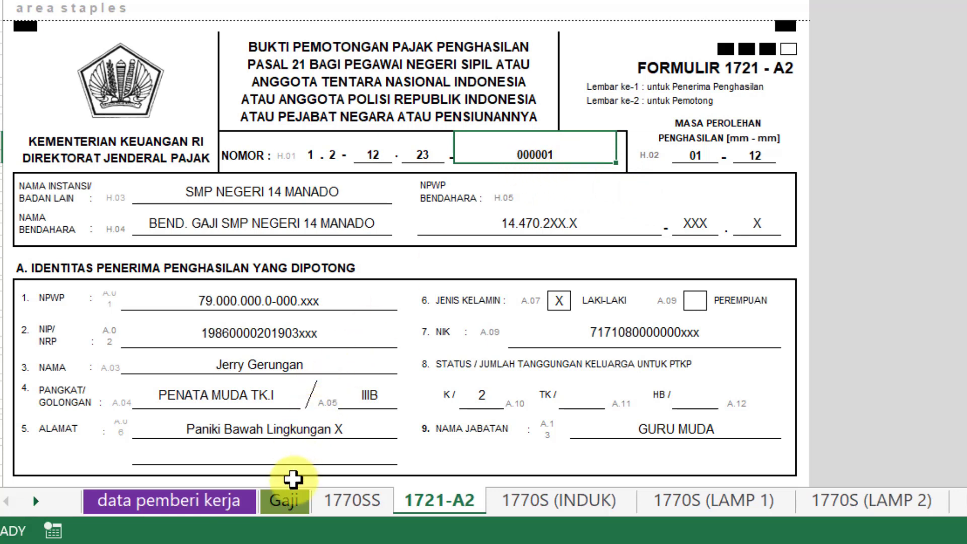
Step: Review the first two employees' rows on the Gaji sheet, then return to 1721-A2
left_click(283, 500)
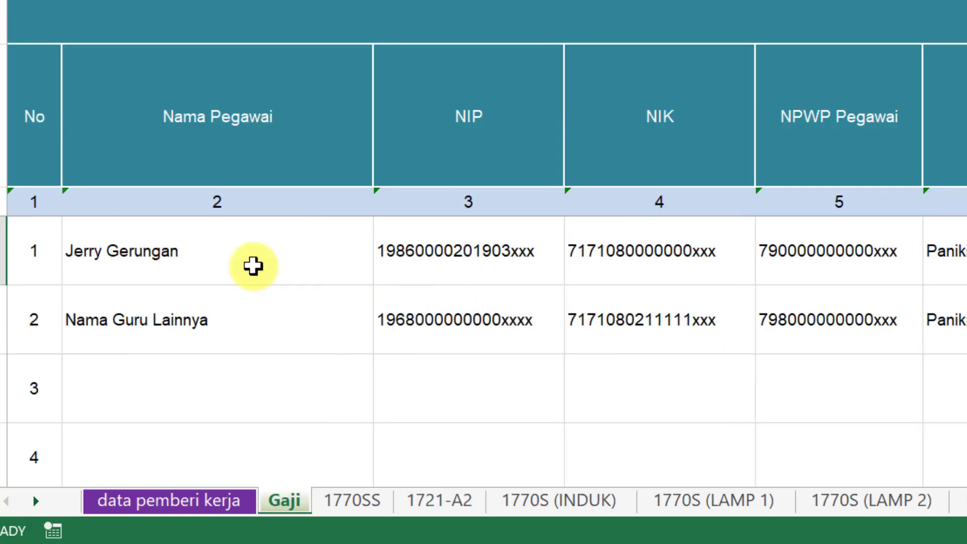
left_click(223, 241)
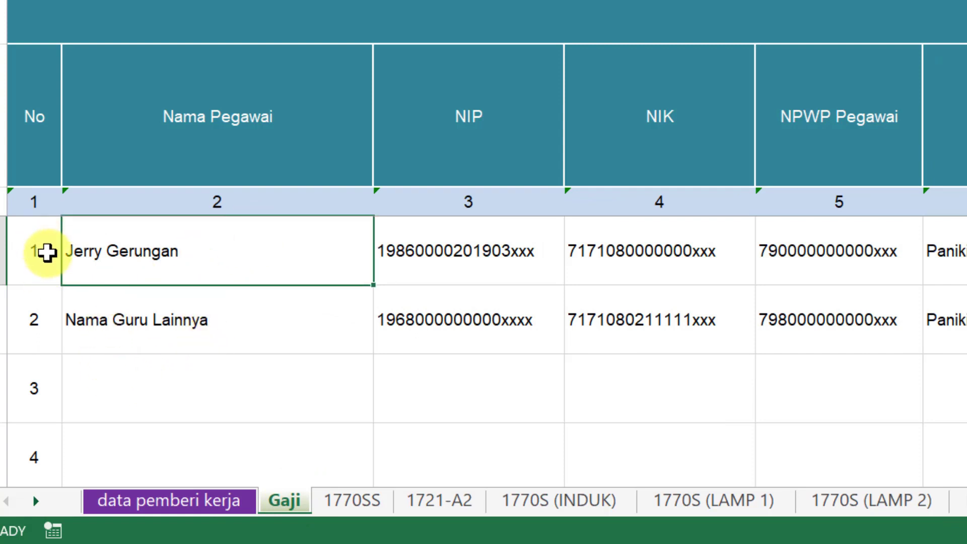
left_click(41, 254)
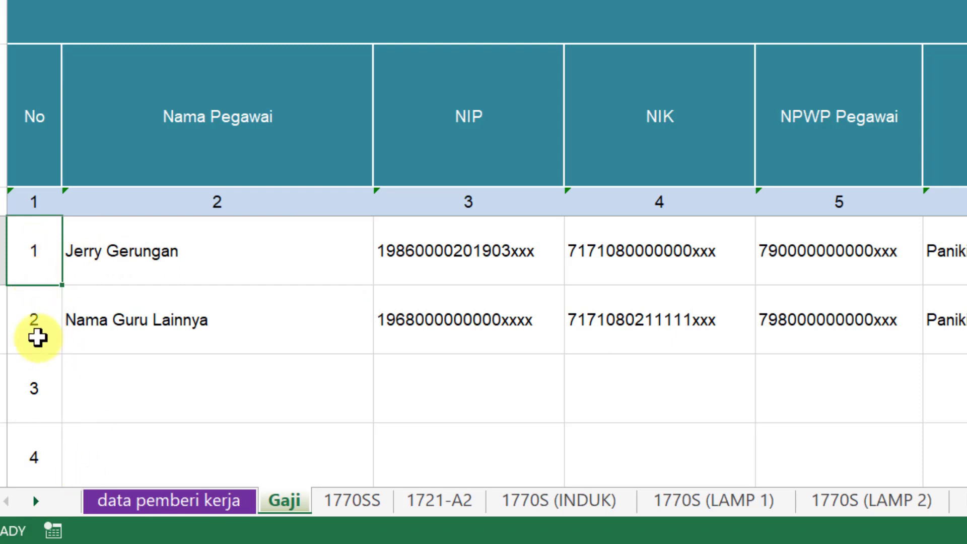
left_click(41, 313)
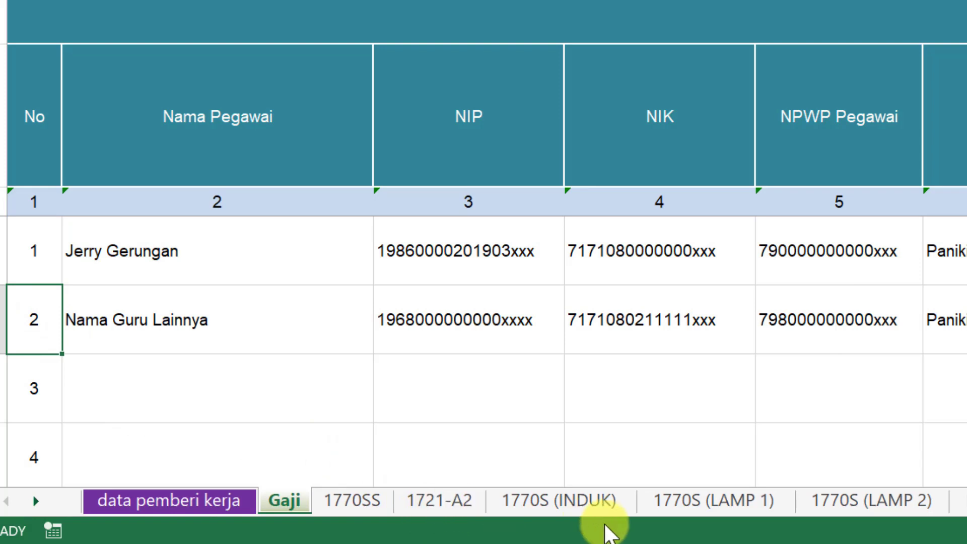
left_click(450, 505)
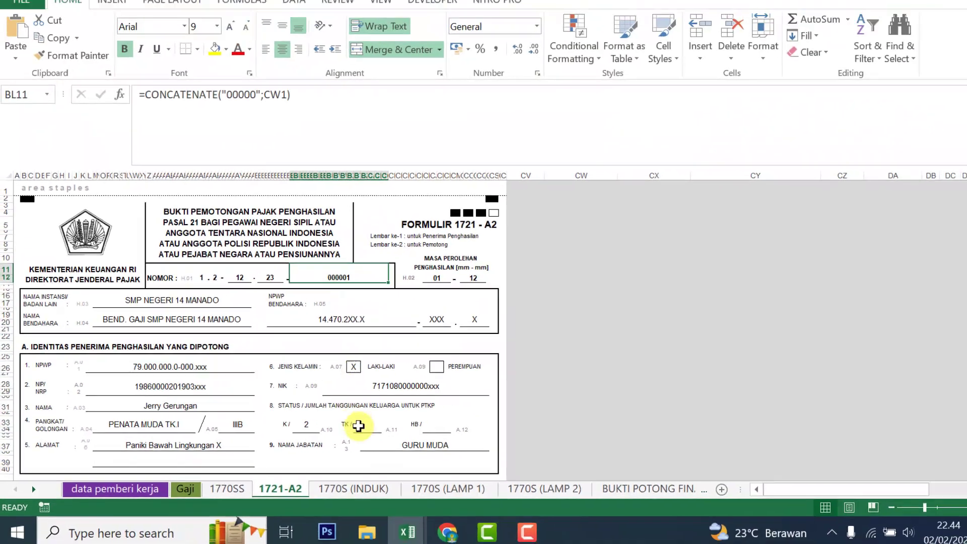
left_click(449, 531)
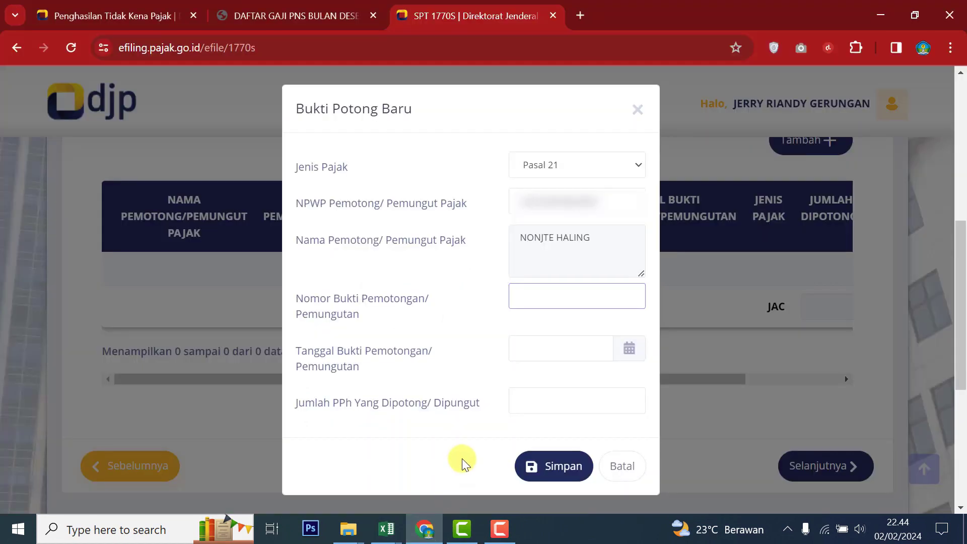
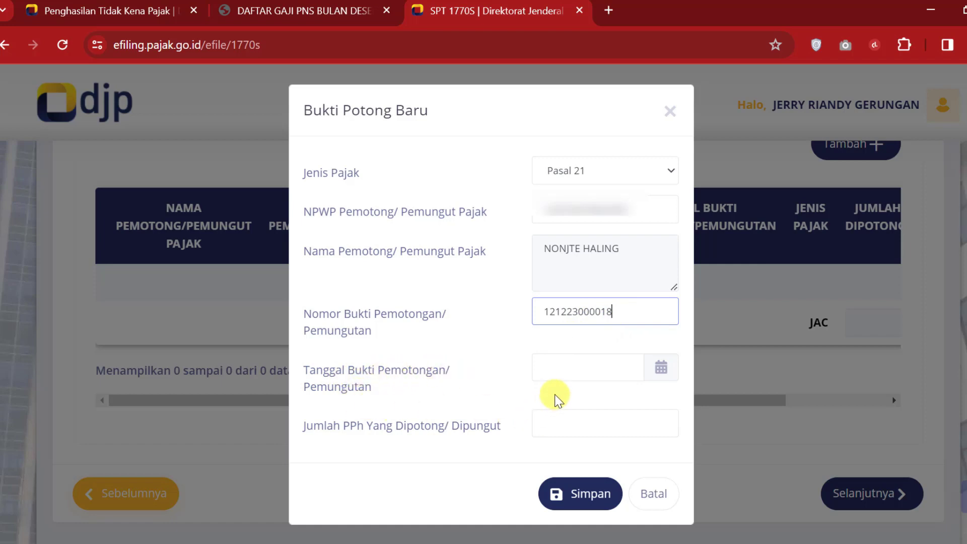
key("alt+Tab")
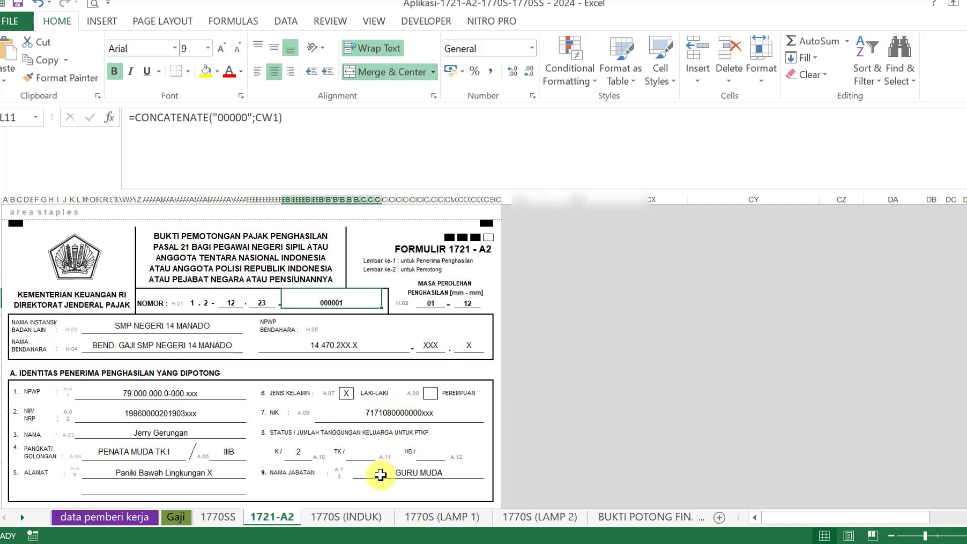
left_click(125, 519)
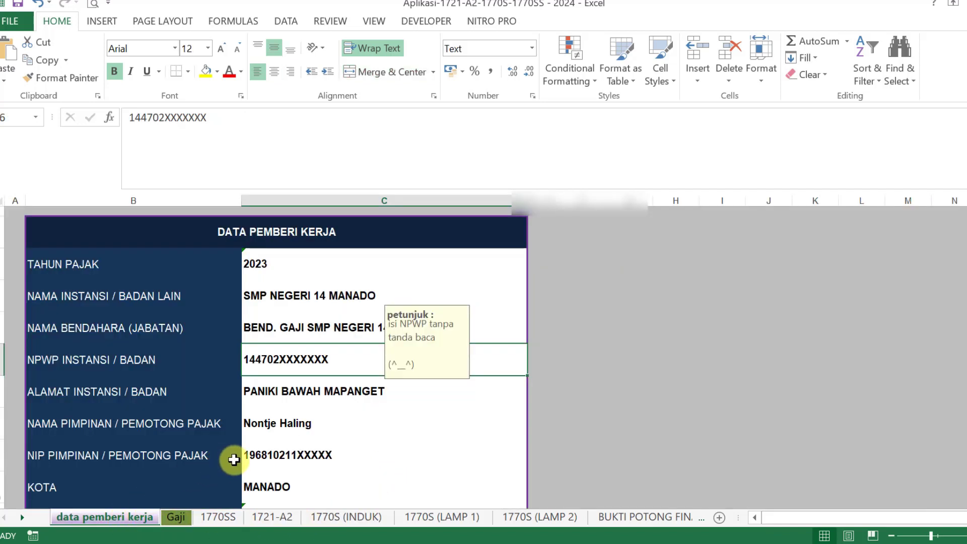
scroll(237, 460, "down", 3)
scroll(239, 460, "up", 1)
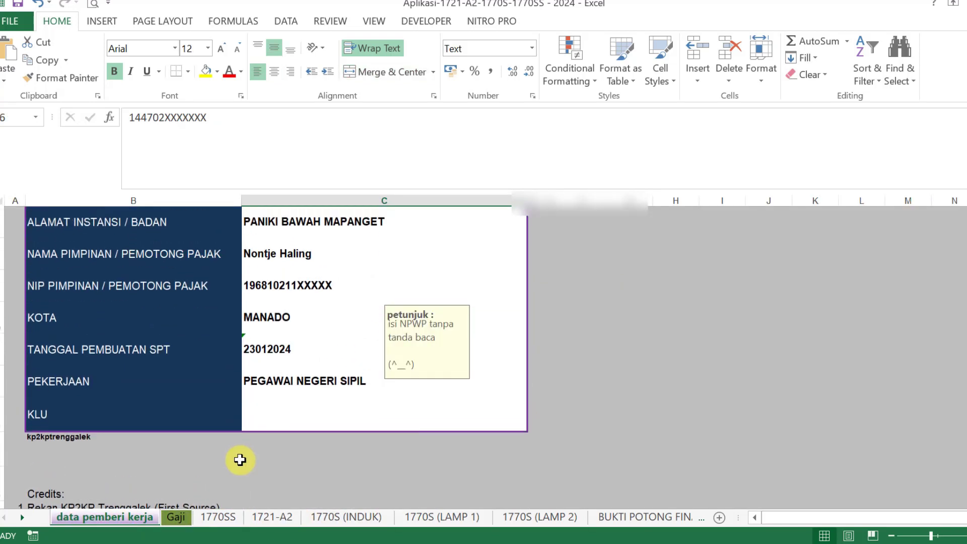
left_click(263, 359)
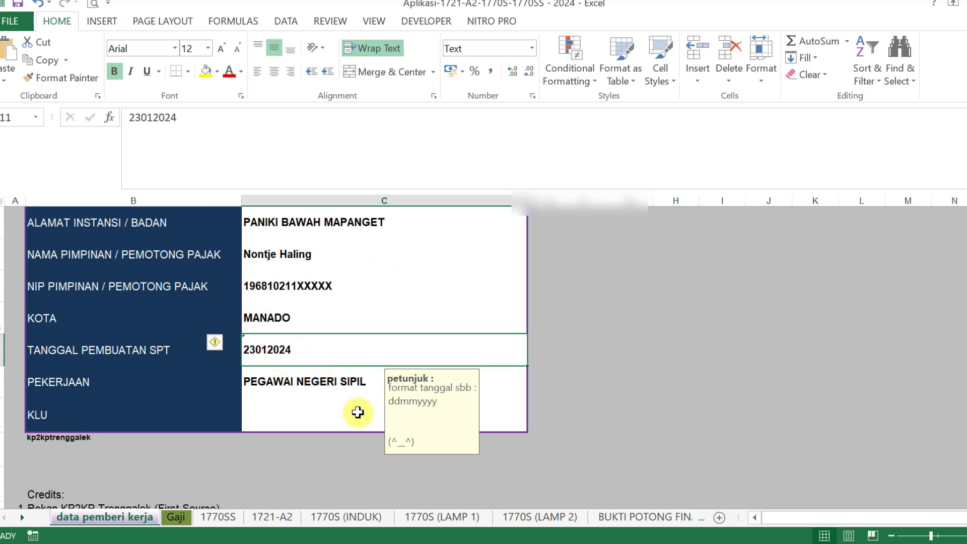
key("alt+Tab")
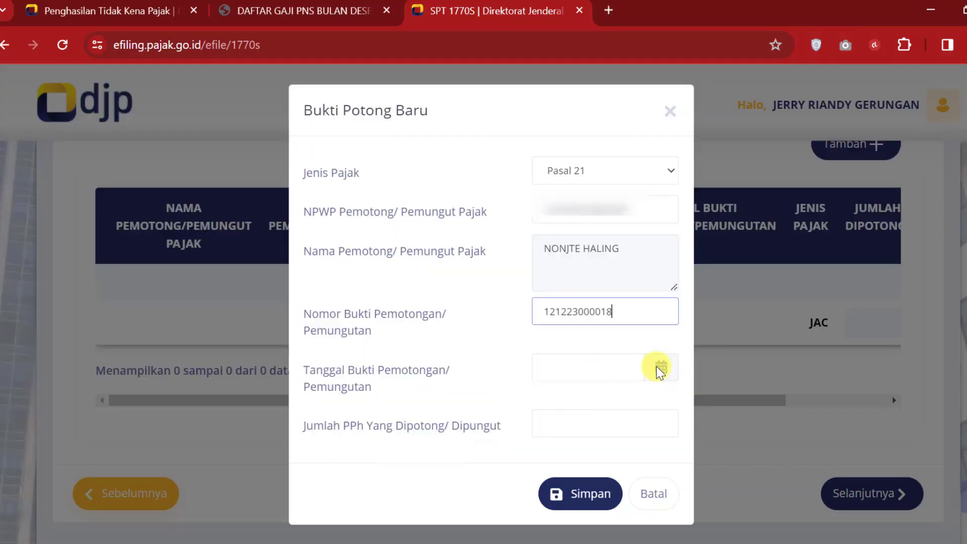
Step: Set the withholding slip date to 23 January 2024
left_click(615, 368)
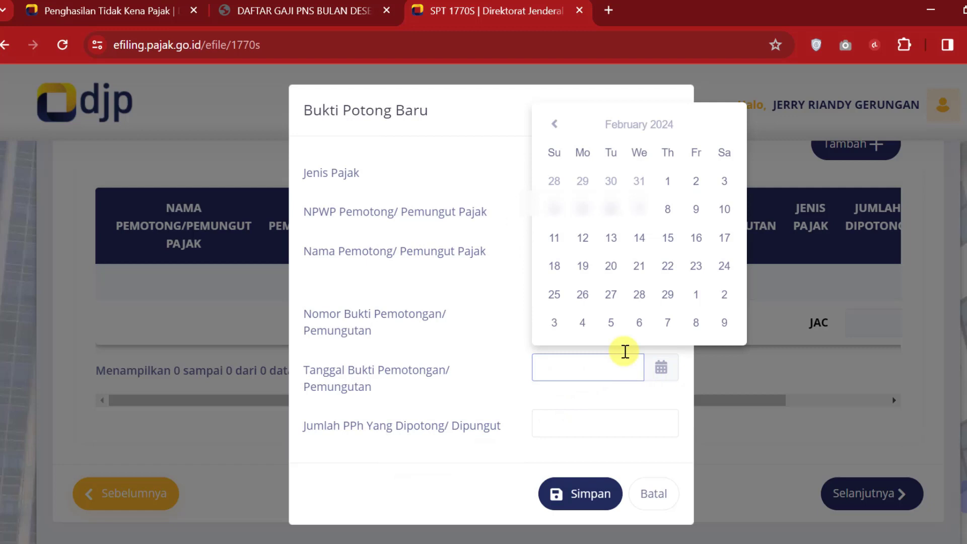
left_click(556, 125)
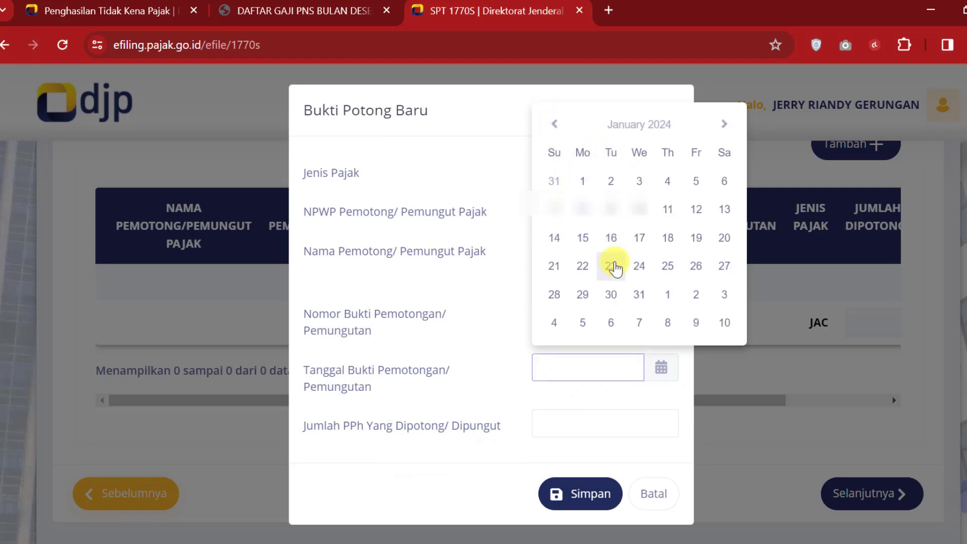
left_click(611, 265)
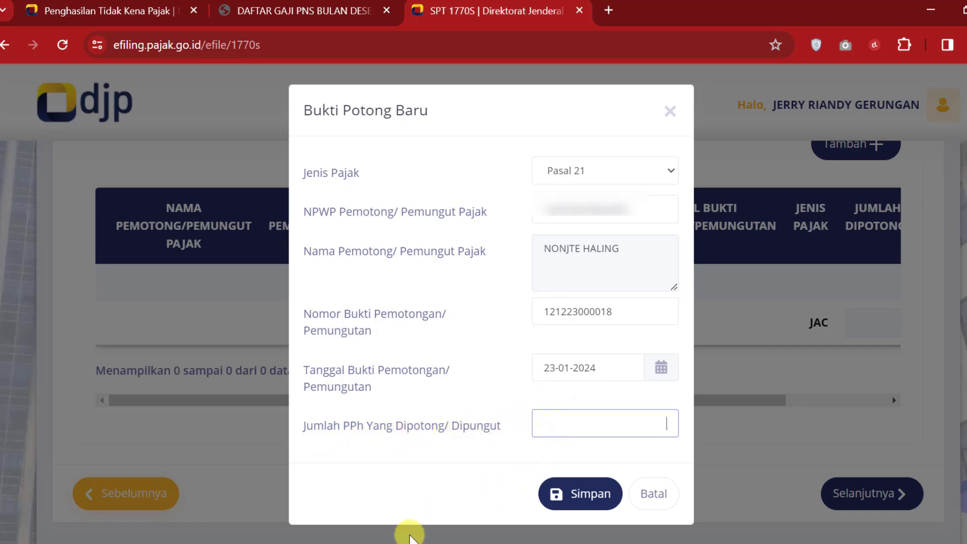
left_click(352, 519)
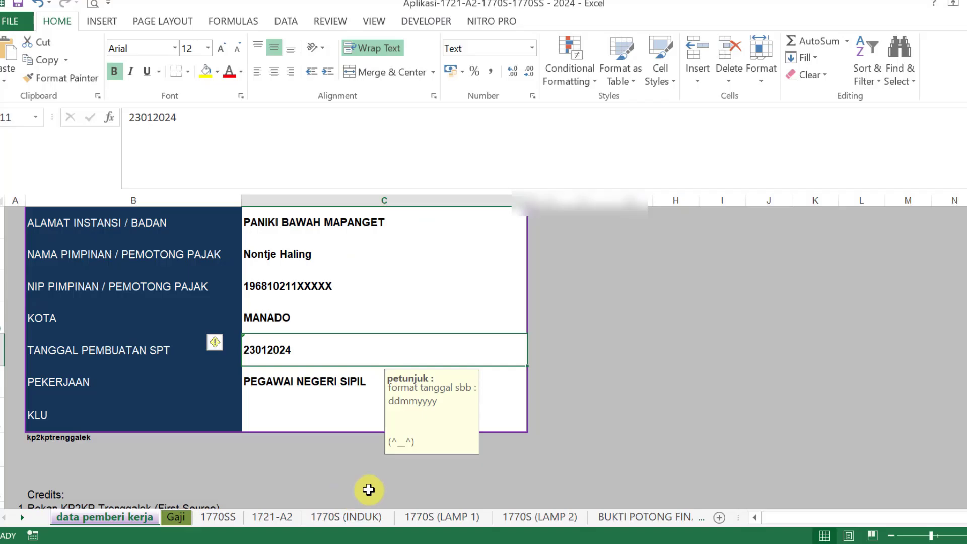
Step: Compare the PPh 21 values in 1721-A2 rows 20–23A against the e-filing form
left_click(267, 525)
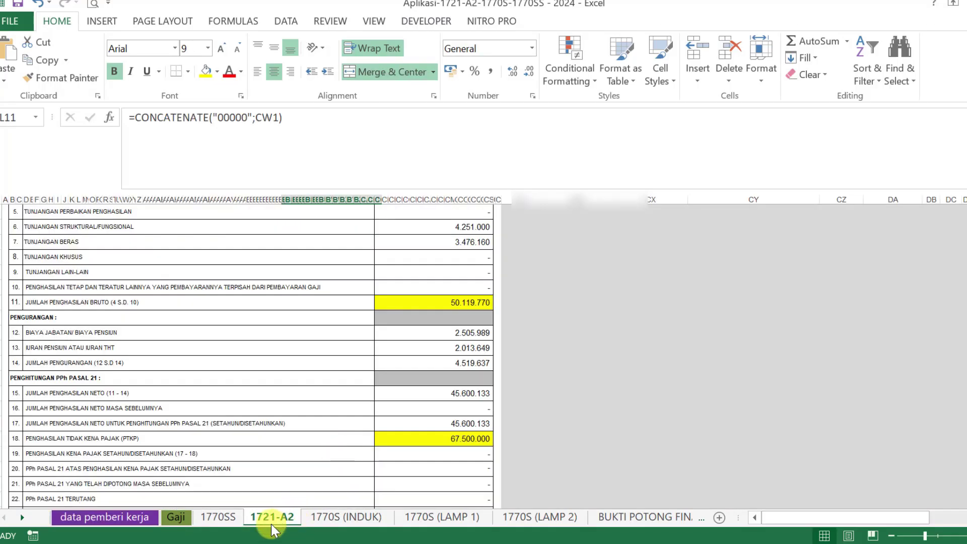
scroll(345, 419, "down", 2)
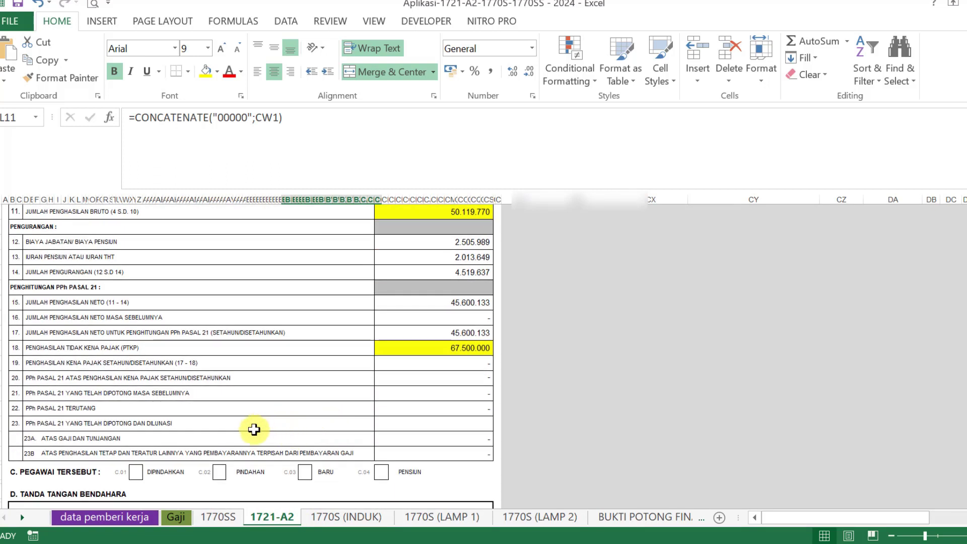
key("alt+Tab")
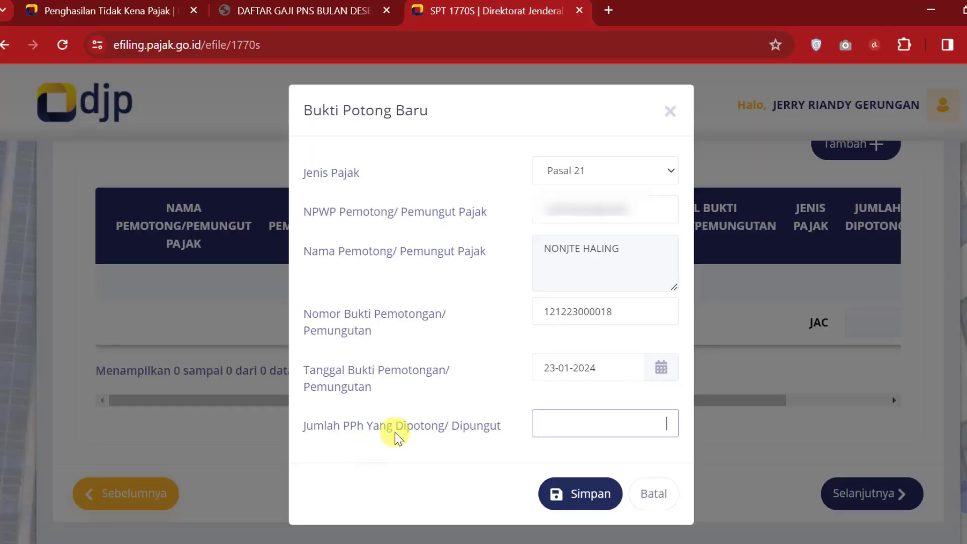
key("alt+Tab")
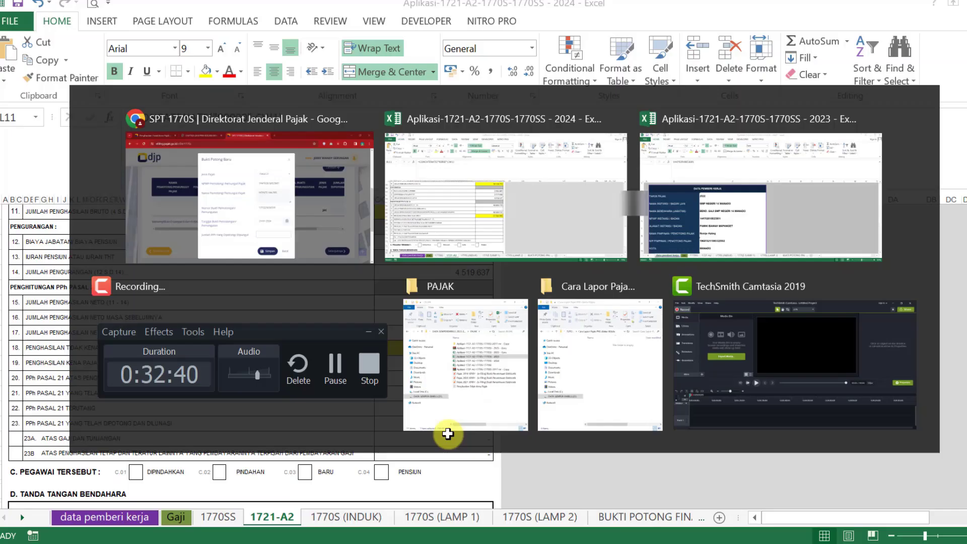
key("alt+Tab")
key("alt+Tab")
left_click_drag(384, 377, 424, 445)
left_click(522, 396)
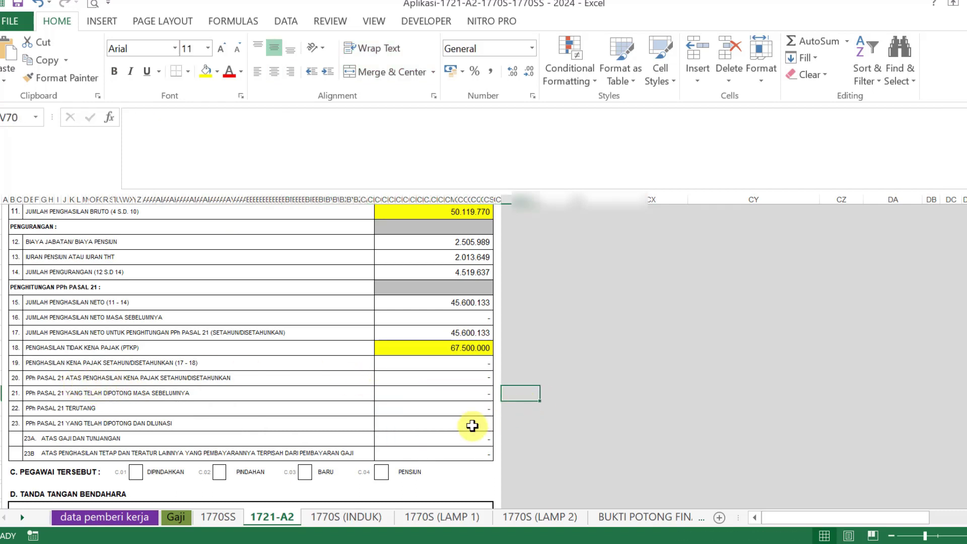
key("alt+Tab")
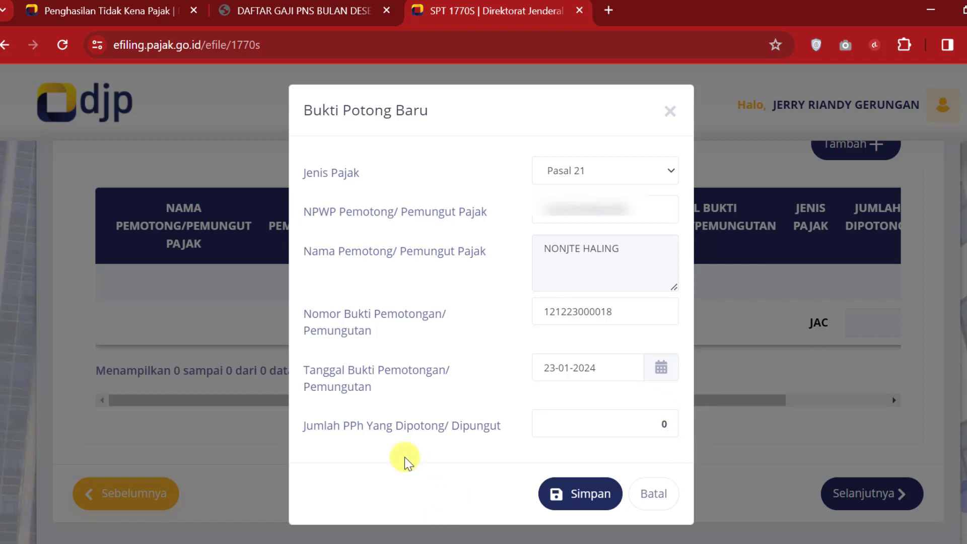
Step: Bring up the 1770S (INDUK) sheet showing net income 71.814.955 and tax owed 215.700
mouse_move(403, 541)
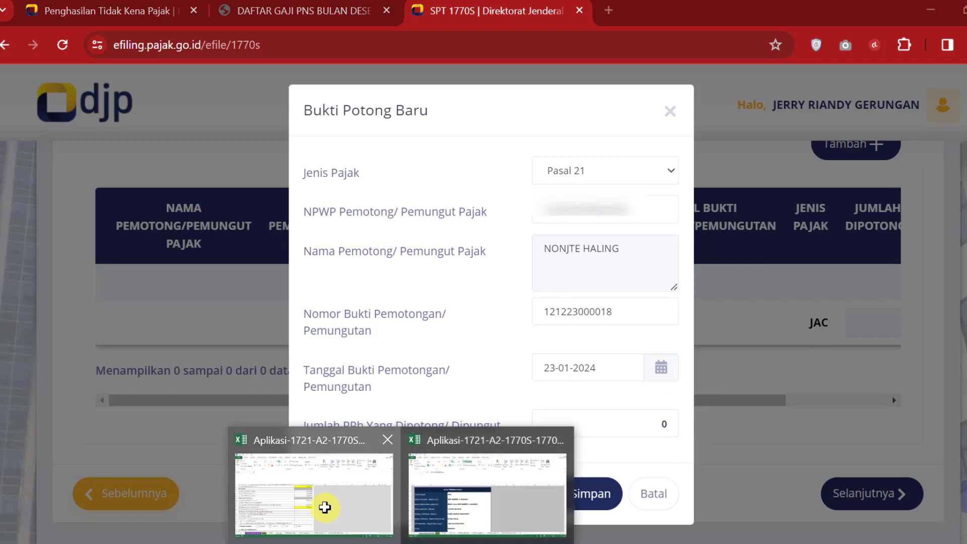
left_click(324, 509)
left_click(348, 517)
scroll(623, 331, "up", 5)
left_click(632, 333)
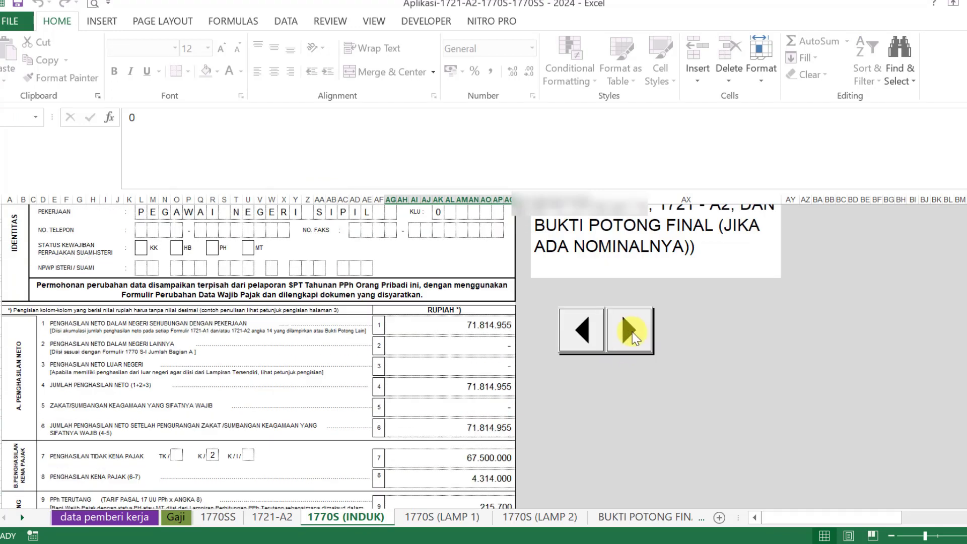
Step: Check the PPh 21 owed amount in row 22 of the 1721-A2 sheet
left_click(269, 516)
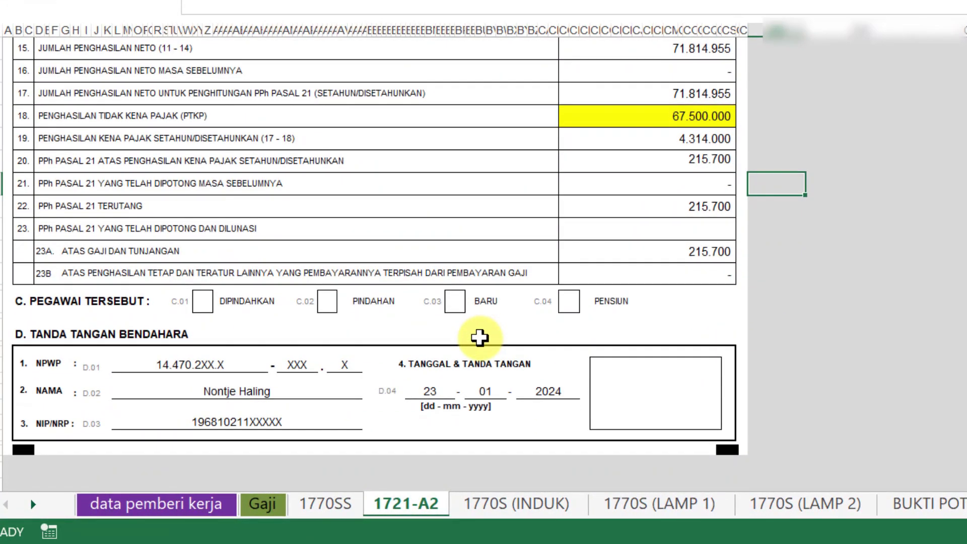
scroll(479, 336, "up", 1)
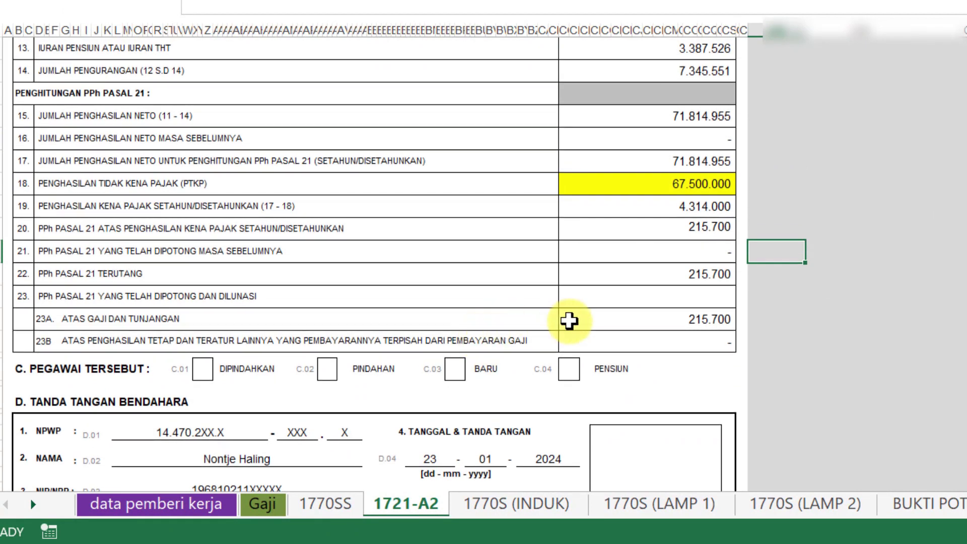
scroll(702, 366, "up", 1)
scroll(702, 366, "up", 1)
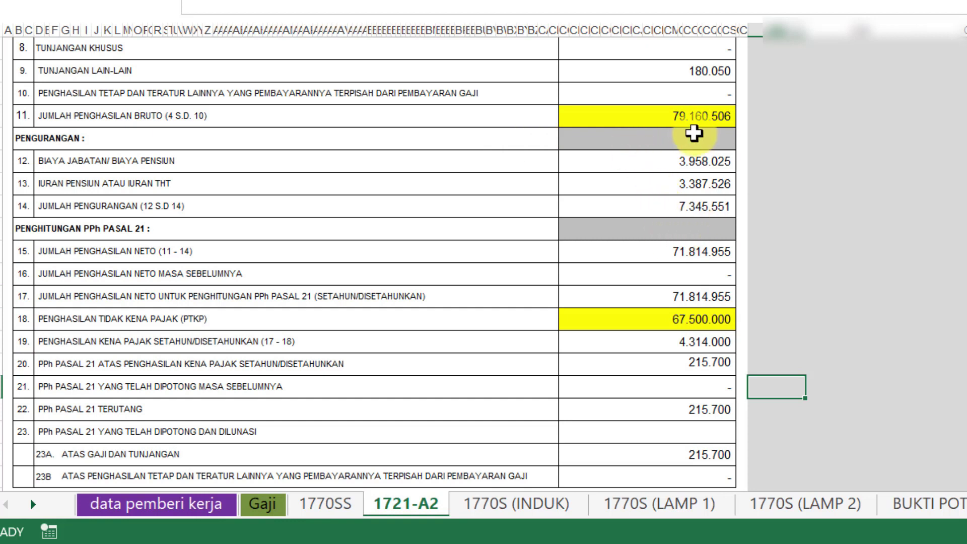
scroll(685, 348, "down", 1)
scroll(683, 355, "down", 1)
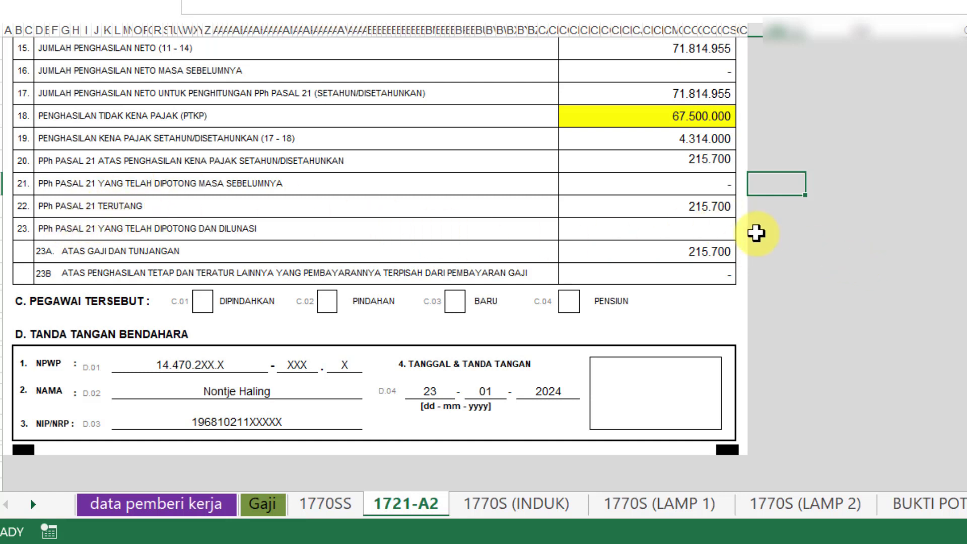
left_click(717, 206)
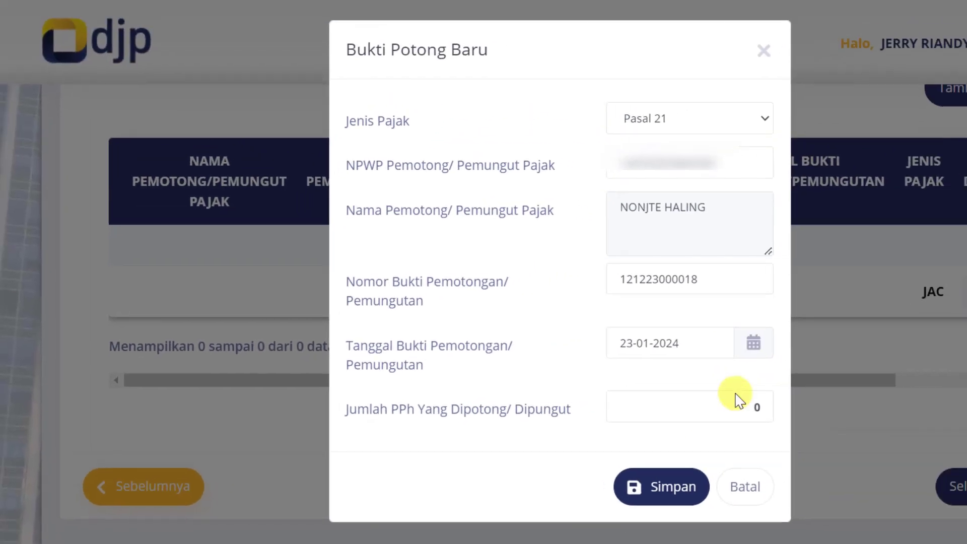
Step: Enter 0 as withheld PPh, save the Pasal 21 slip and continue to the Induk page
double_click(768, 406)
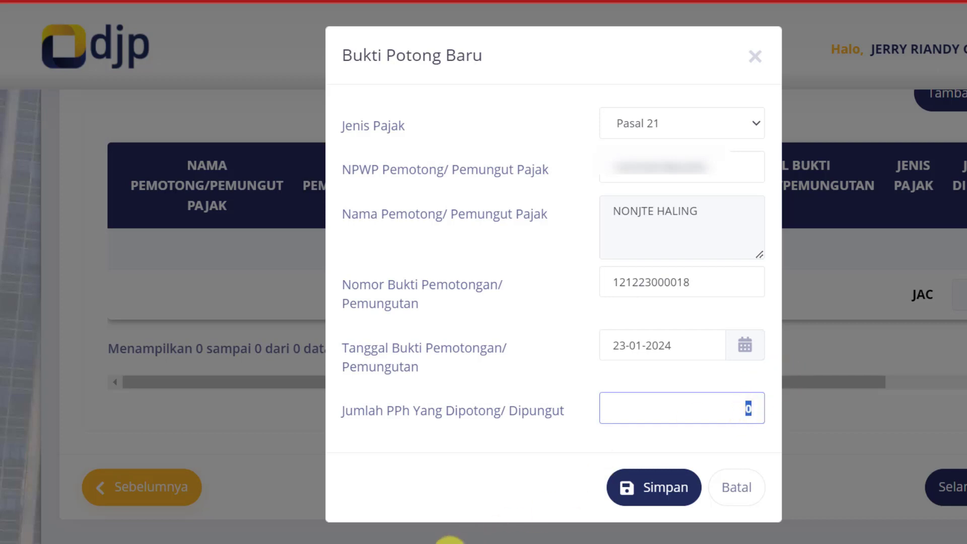
mouse_move(448, 539)
left_click(392, 496)
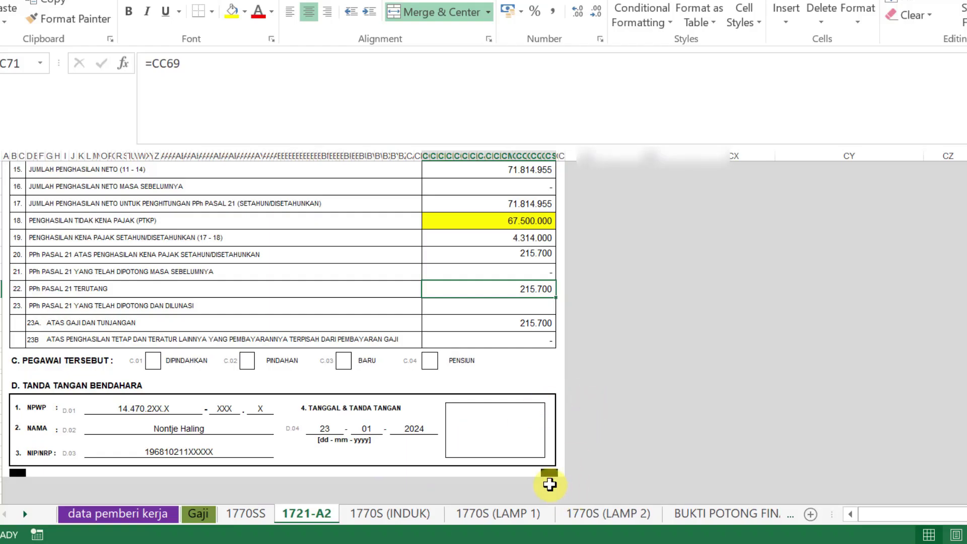
left_click(402, 514)
left_click(656, 305)
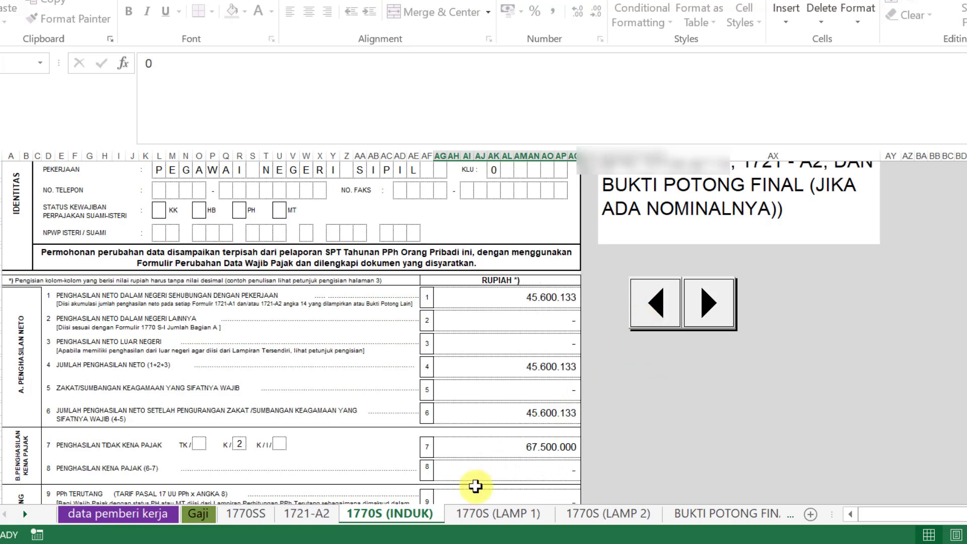
left_click(307, 513)
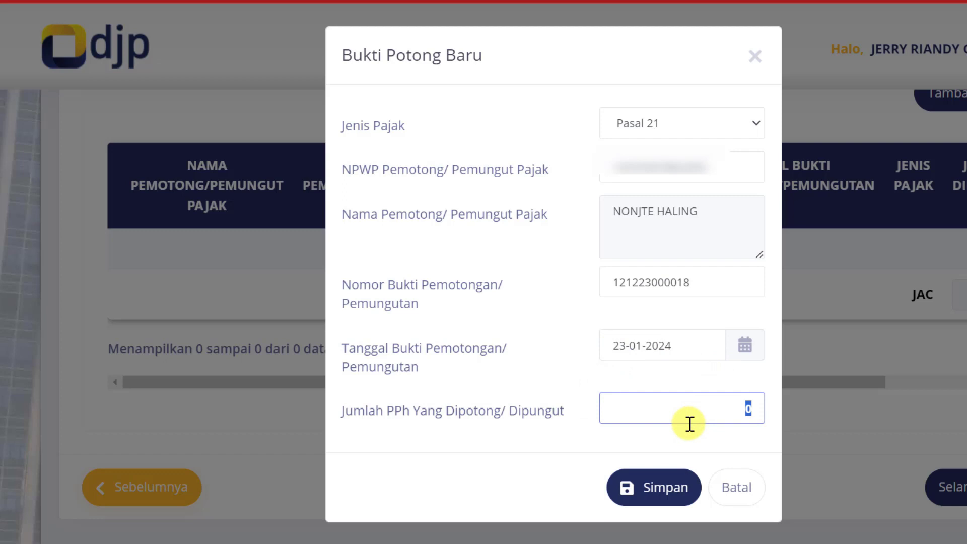
type("0")
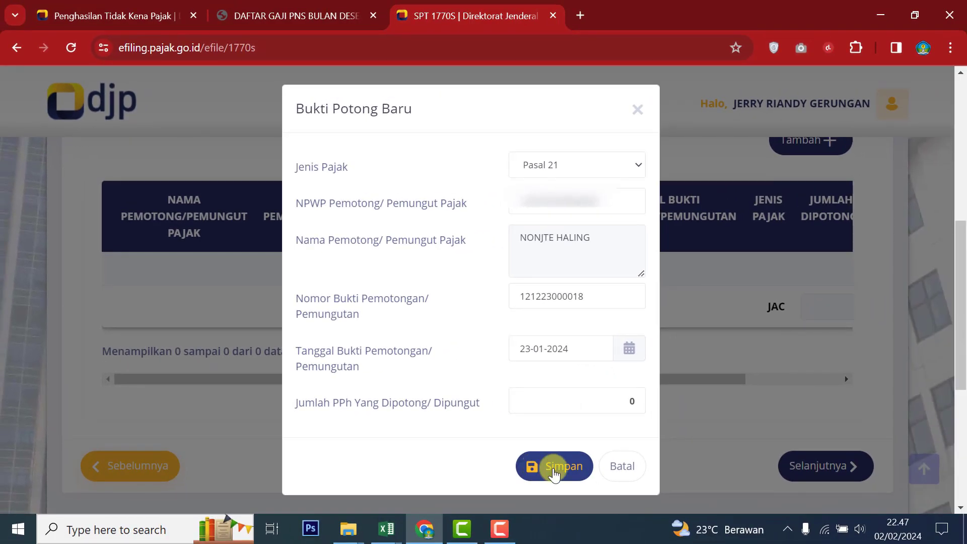
left_click(554, 468)
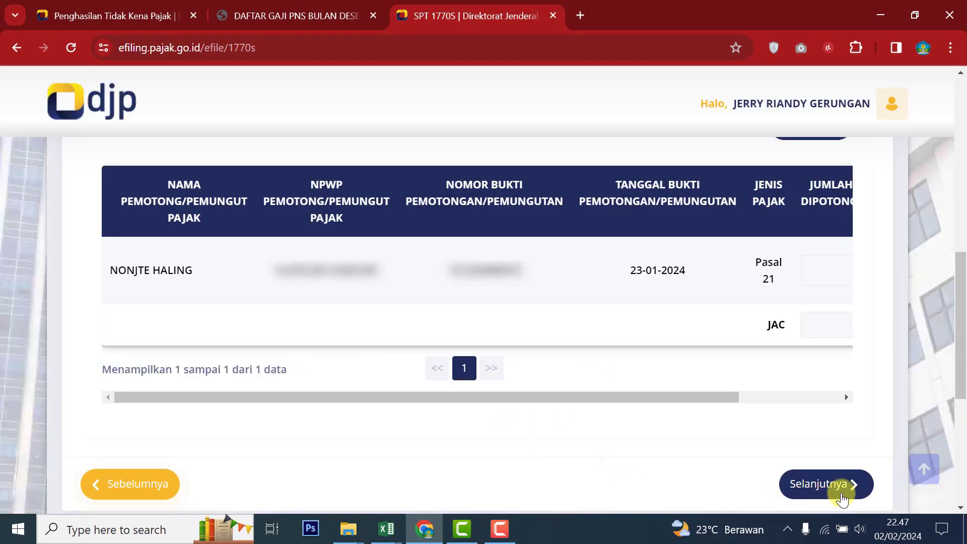
left_click(870, 491)
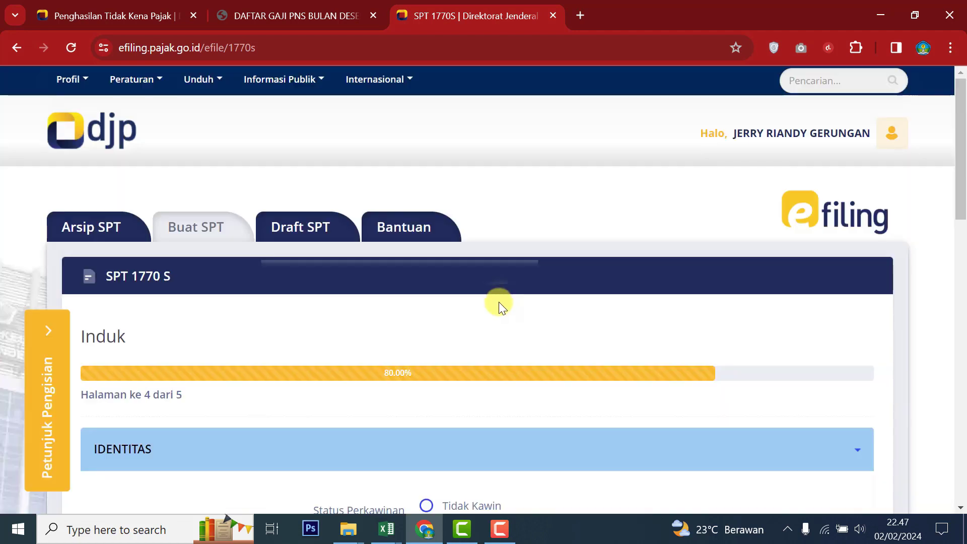
Step: Choose Kawin as marital status and keep KK / Kepala Keluarga as spouse tax status
scroll(471, 303, "down", 3)
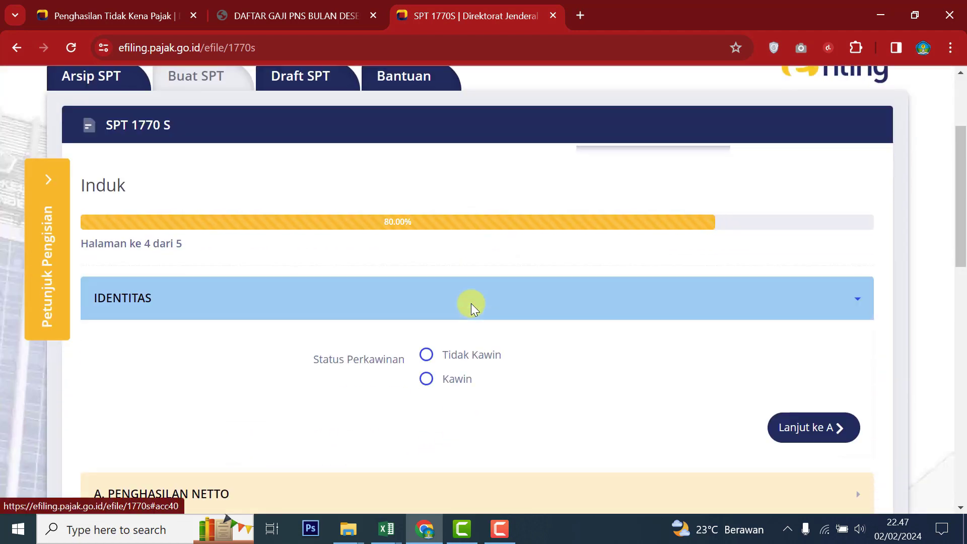
scroll(470, 303, "up", 1)
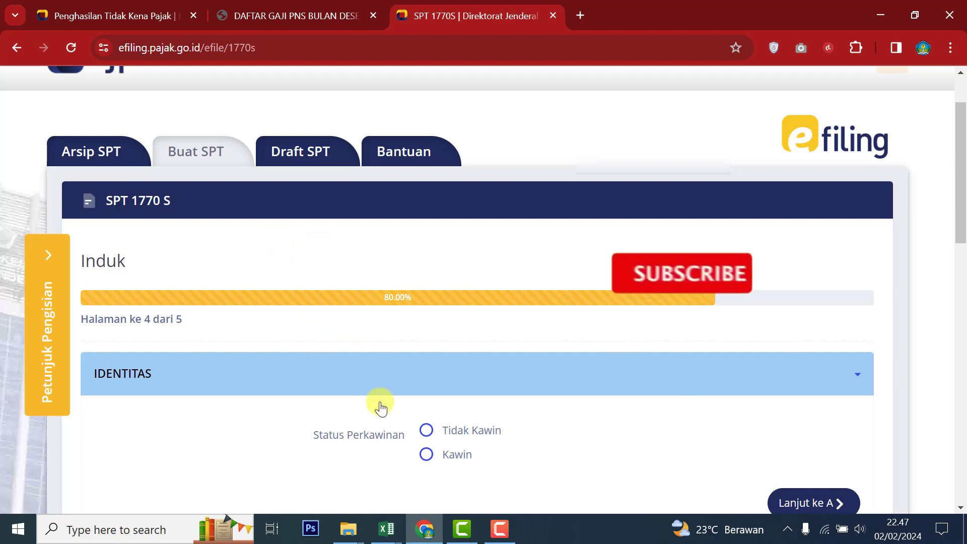
scroll(544, 405, "down", 1)
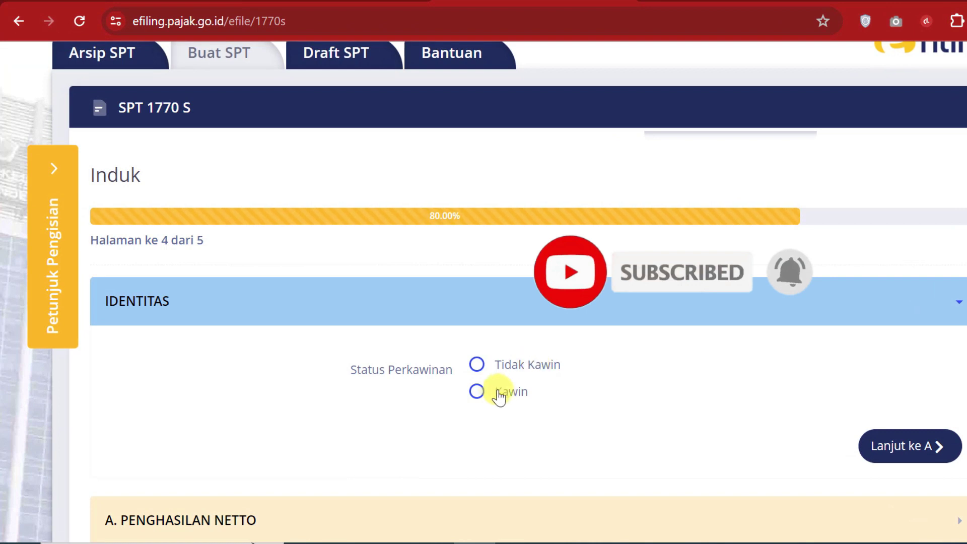
left_click(476, 391)
scroll(693, 388, "down", 2)
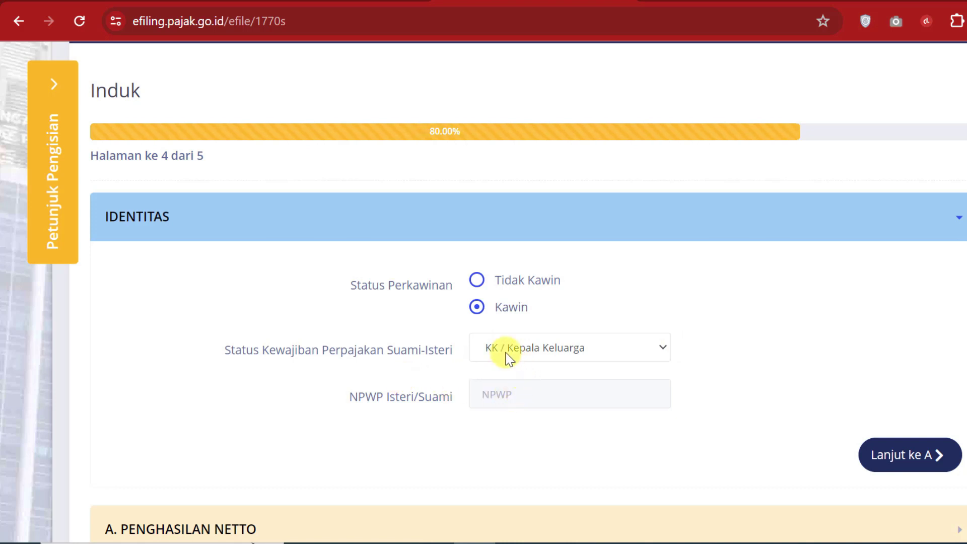
left_click(657, 352)
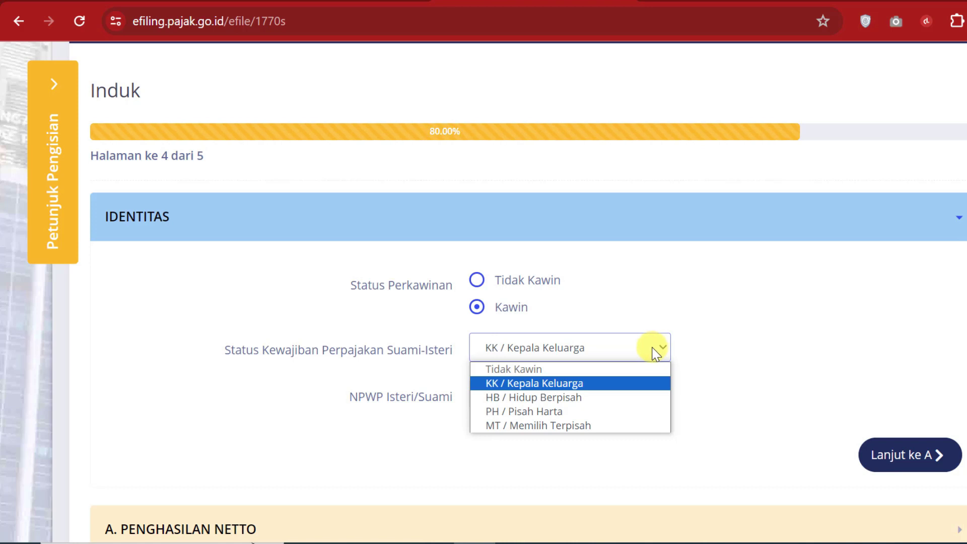
left_click(551, 383)
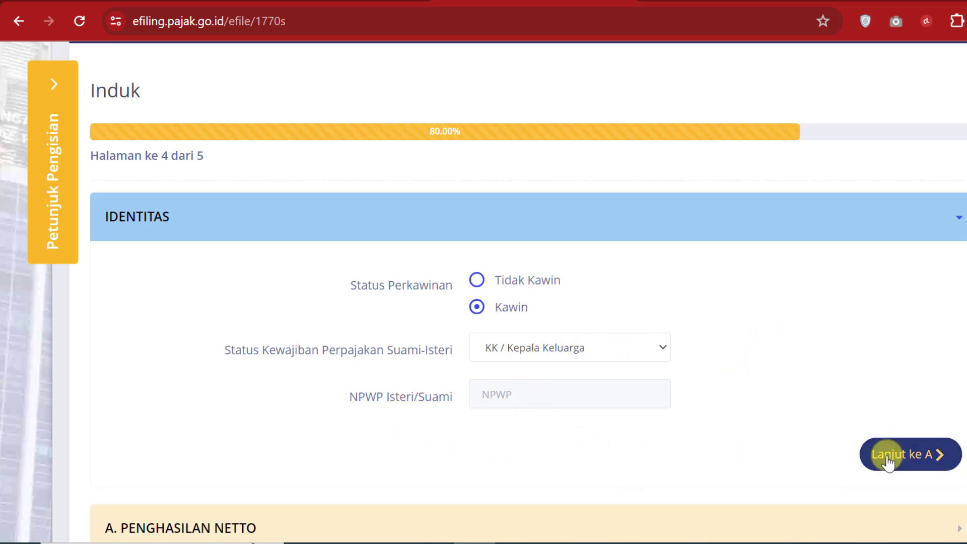
Step: Copy 45.600.133 from cell AG31 of the 1770S (INDUK) sheet into field 1
left_click(949, 464)
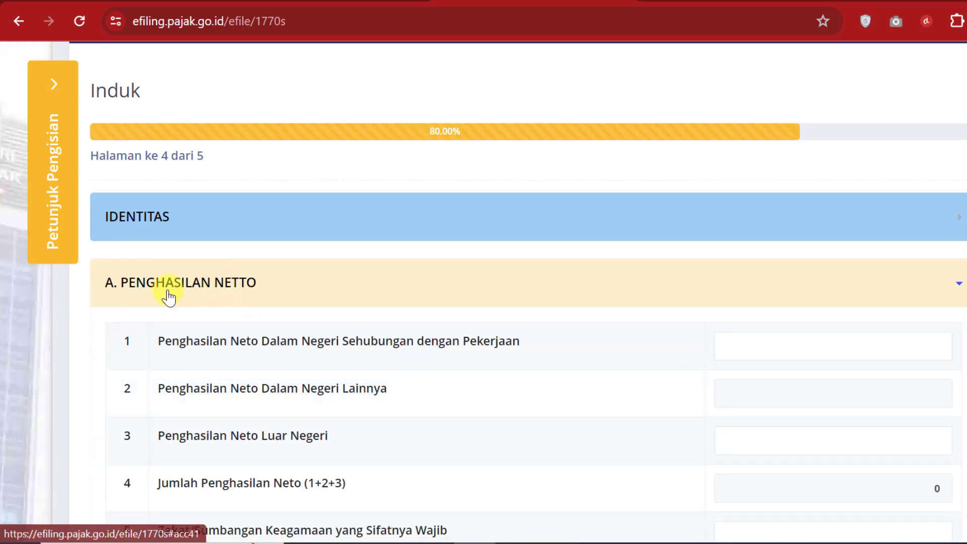
scroll(318, 348, "down", 1)
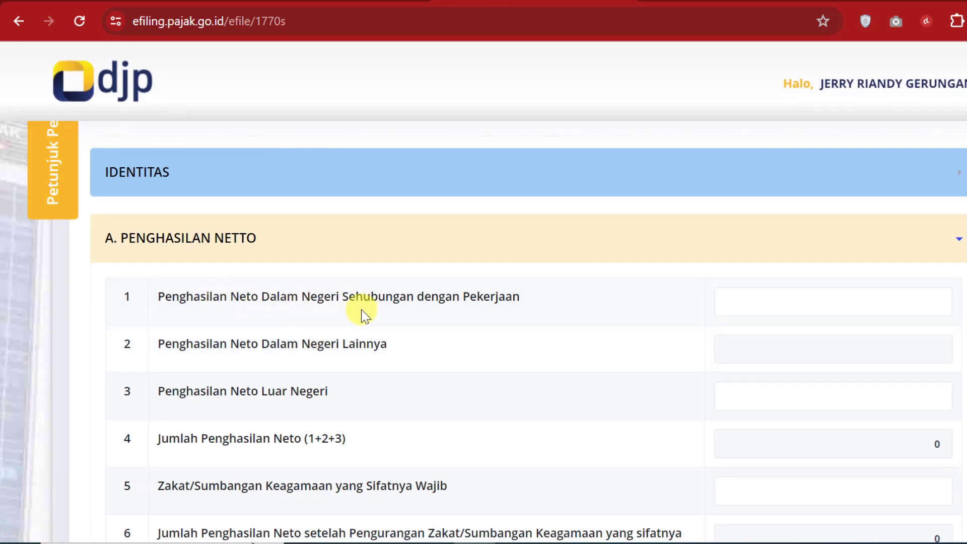
left_click(804, 304)
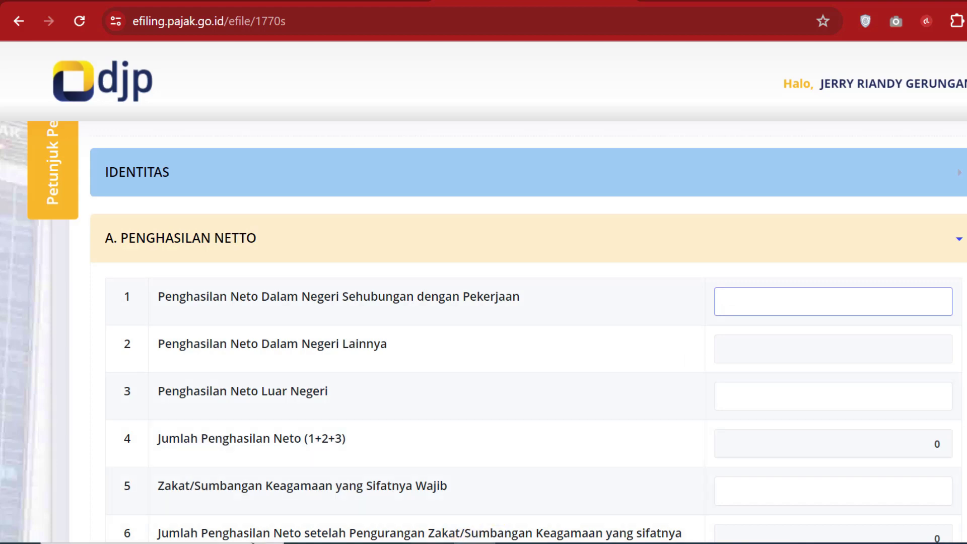
mouse_move(438, 540)
left_click(370, 518)
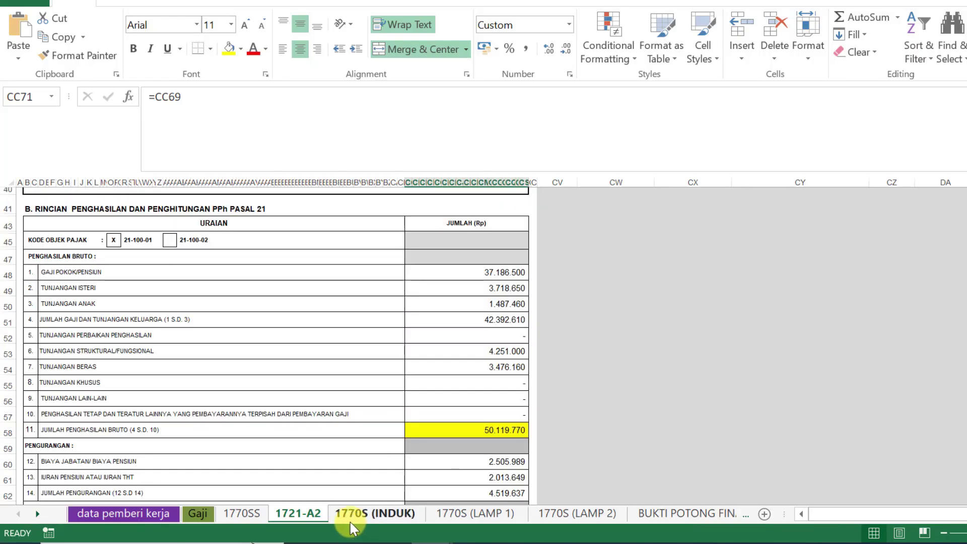
left_click(350, 522)
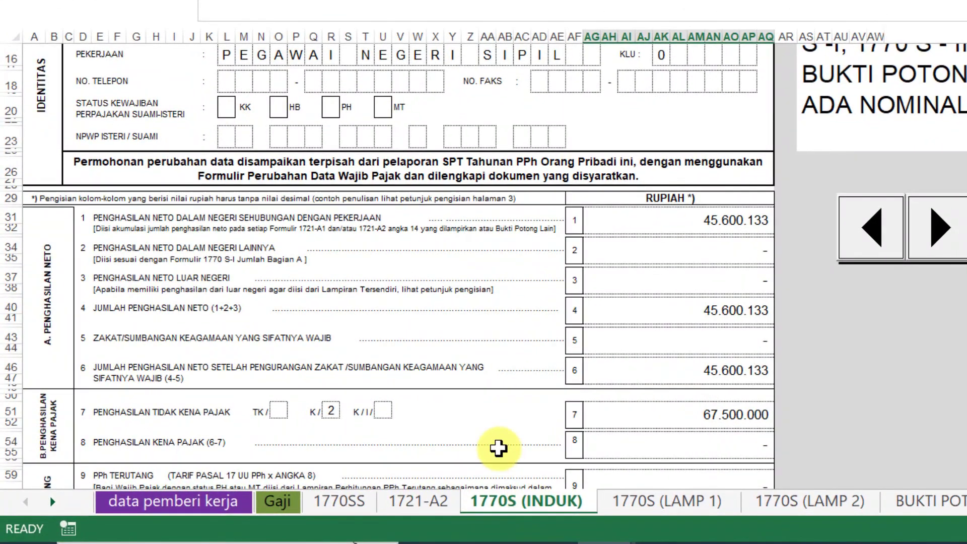
scroll(497, 448, "up", 2)
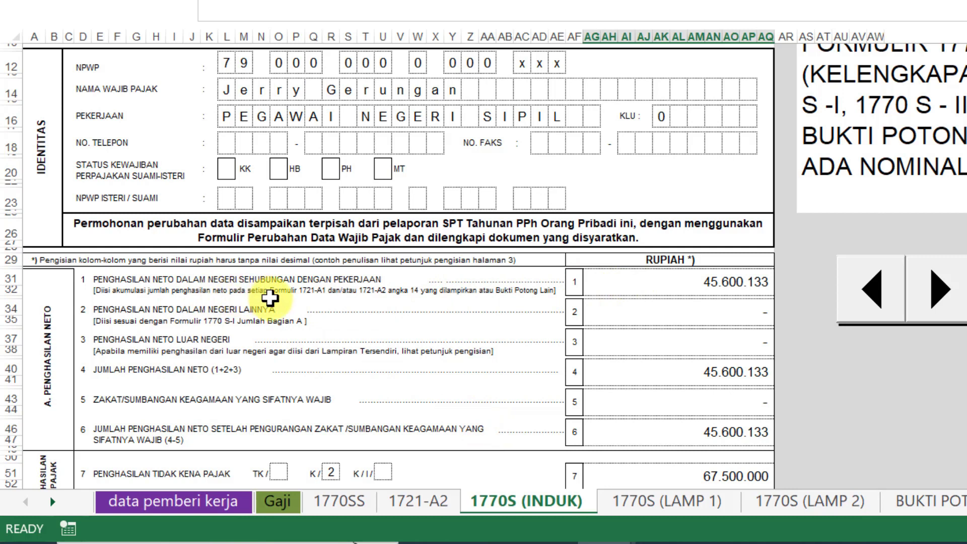
left_click(682, 281)
key("alt+Tab")
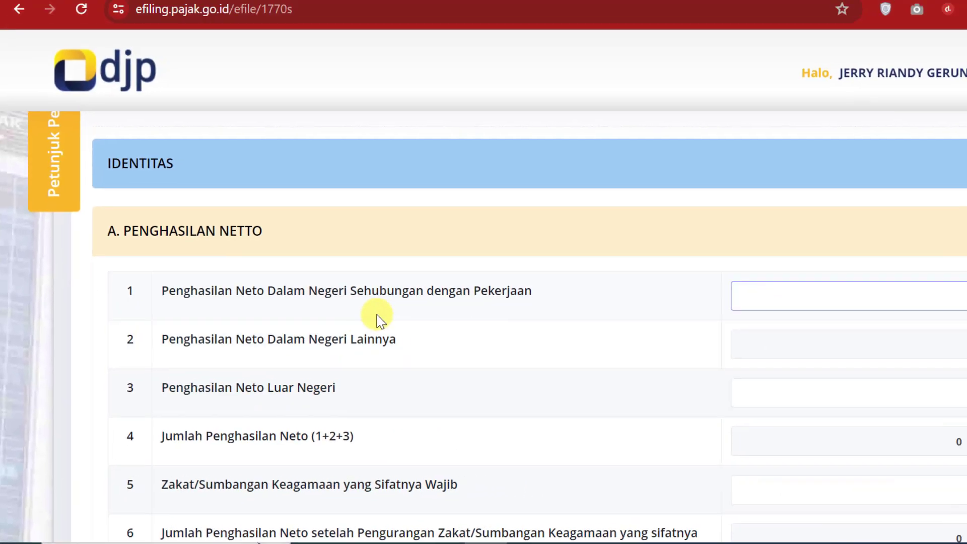
key("alt+Tab")
left_click(486, 371)
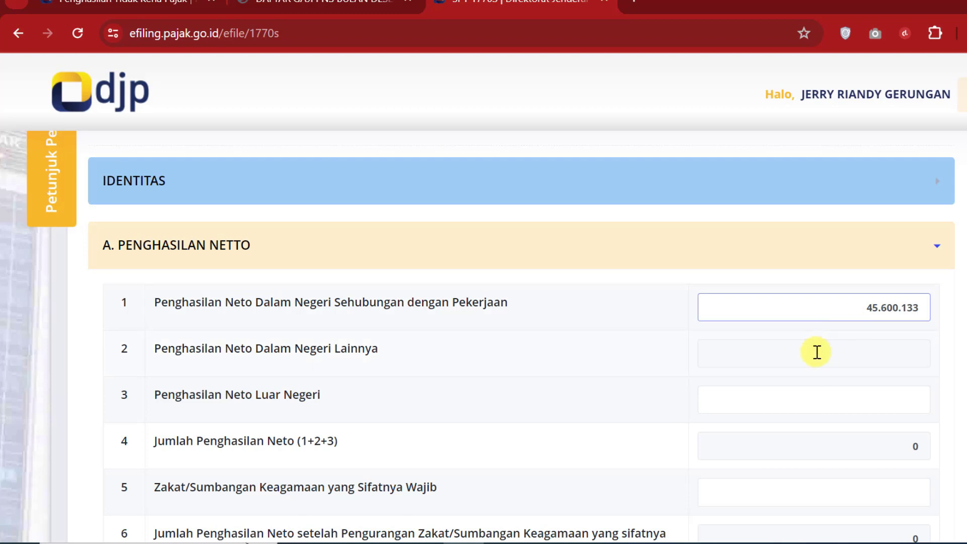
left_click(764, 354)
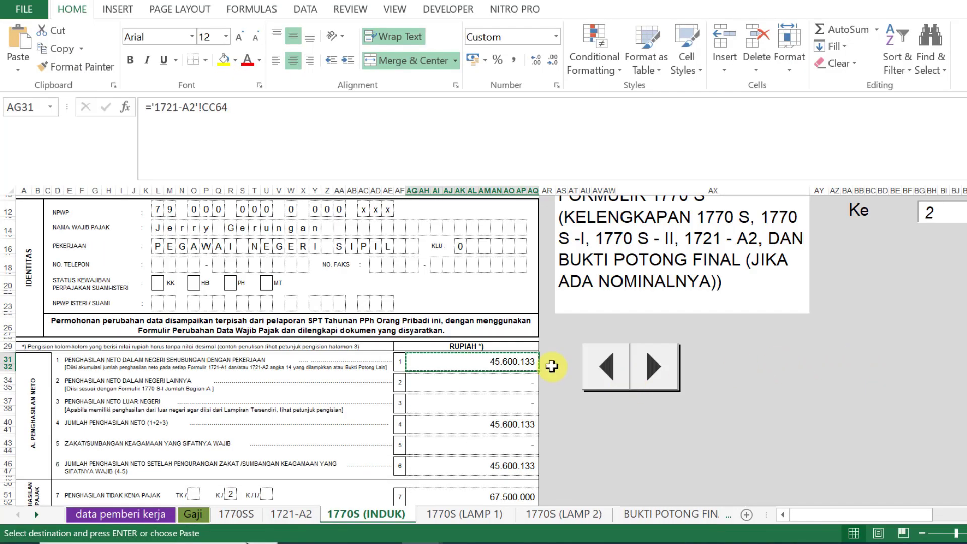
Step: Enter 0 foreign net income and confirm the field 4 total matches workbook cell AG40
left_click_drag(519, 384, 520, 406)
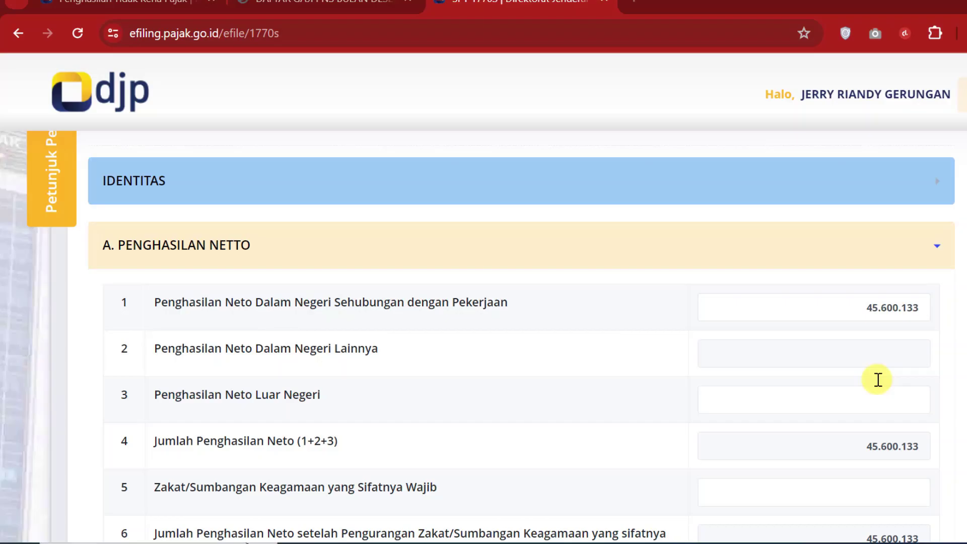
left_click(885, 347)
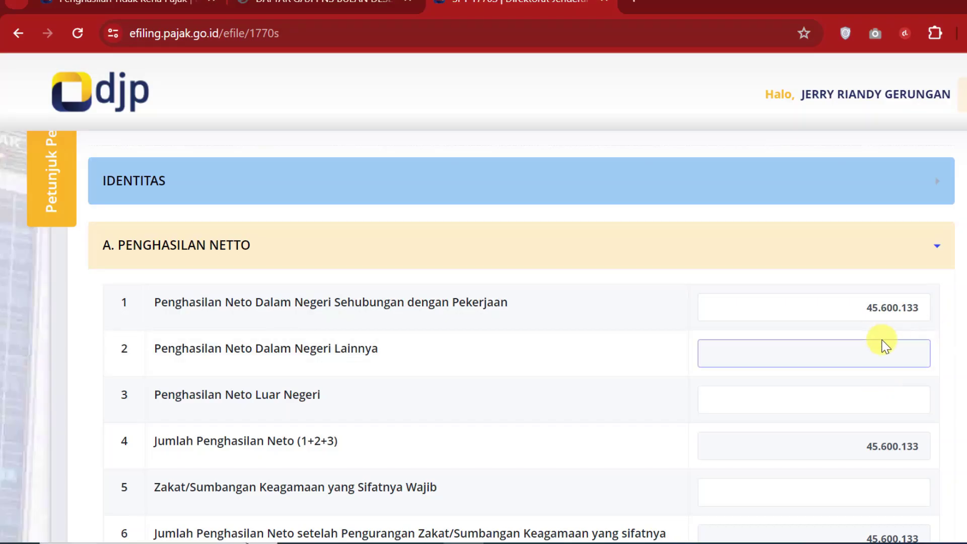
left_click(886, 390)
scroll(882, 398, "down", 2)
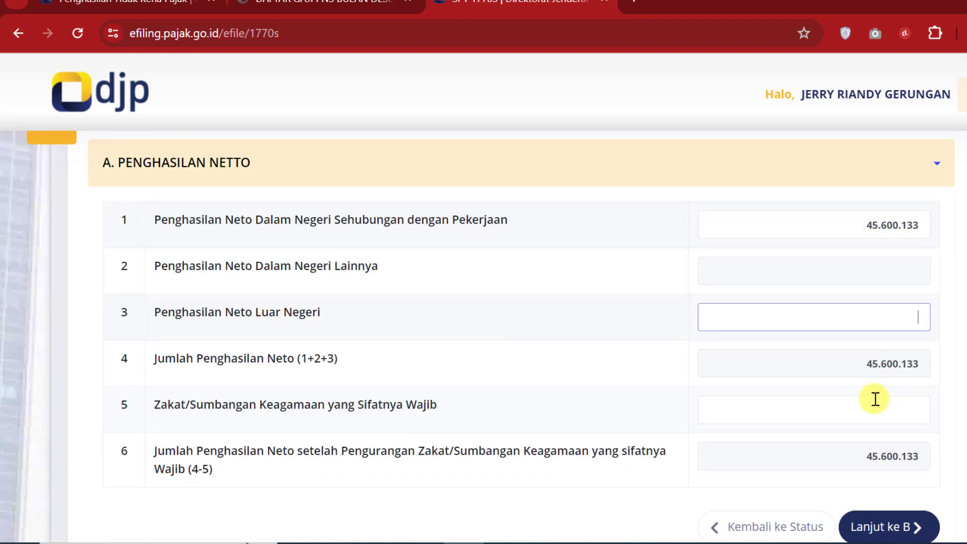
left_click(855, 363)
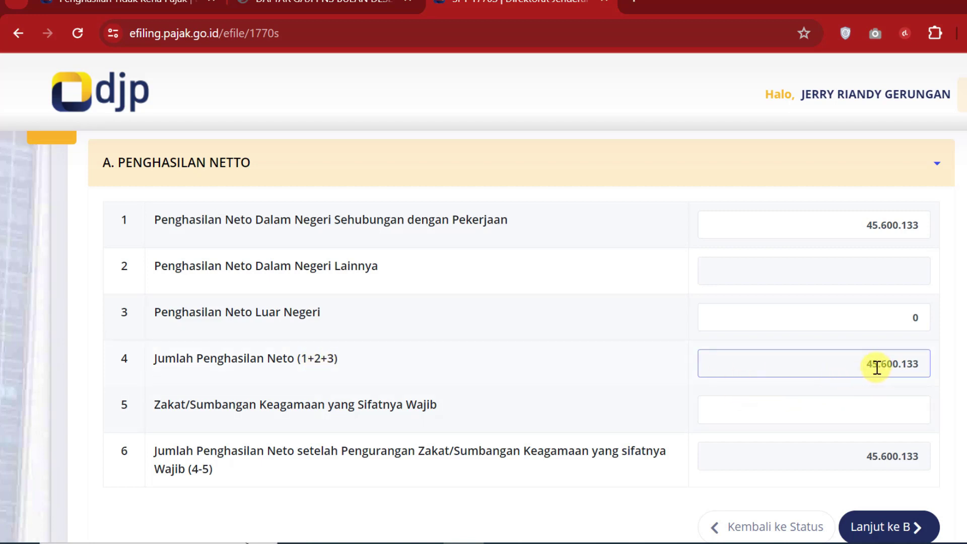
left_click_drag(872, 363, 926, 361)
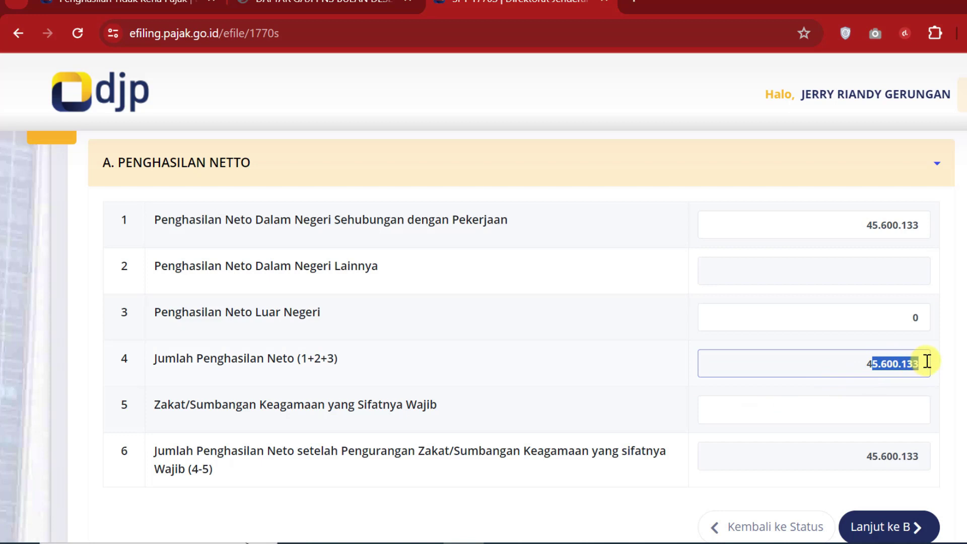
left_click(849, 371)
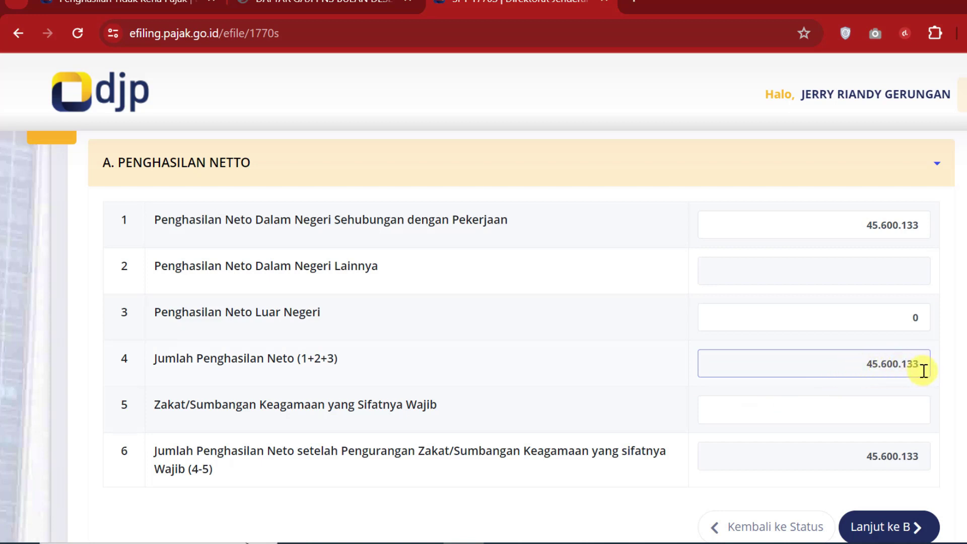
key("alt+Tab")
left_click(527, 421)
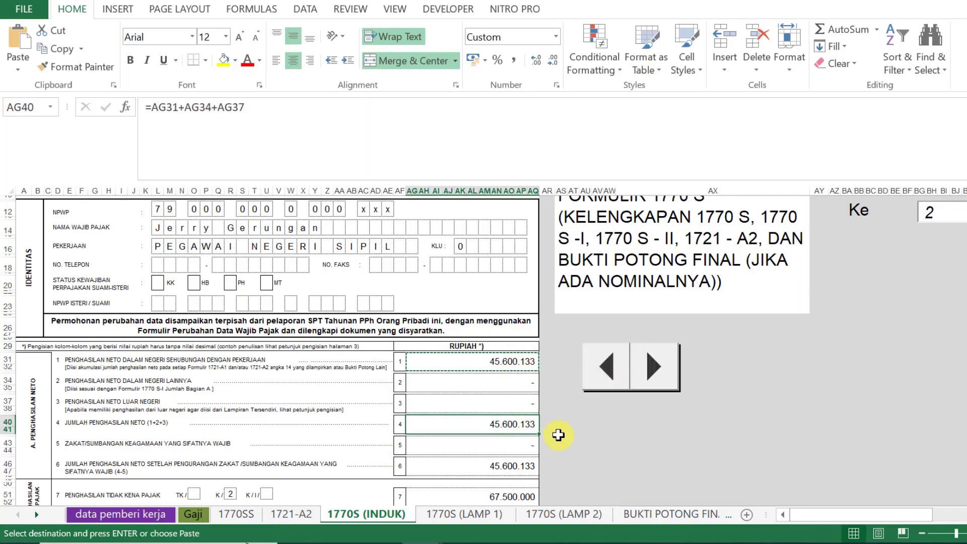
scroll(543, 445, "down", 1)
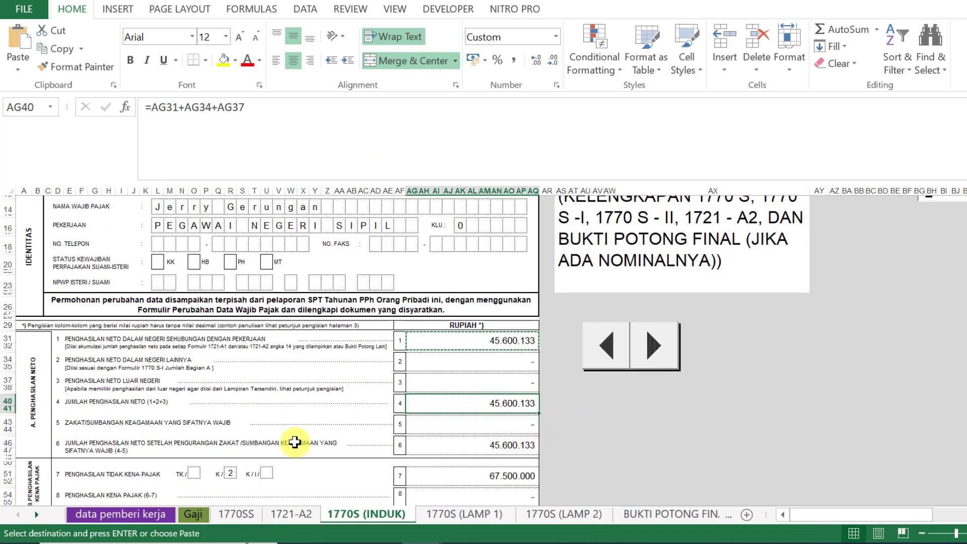
key("alt+Tab")
Step: Enter 0 zakat, check field 6 against cell AG46, and move on to section B
left_click(899, 410)
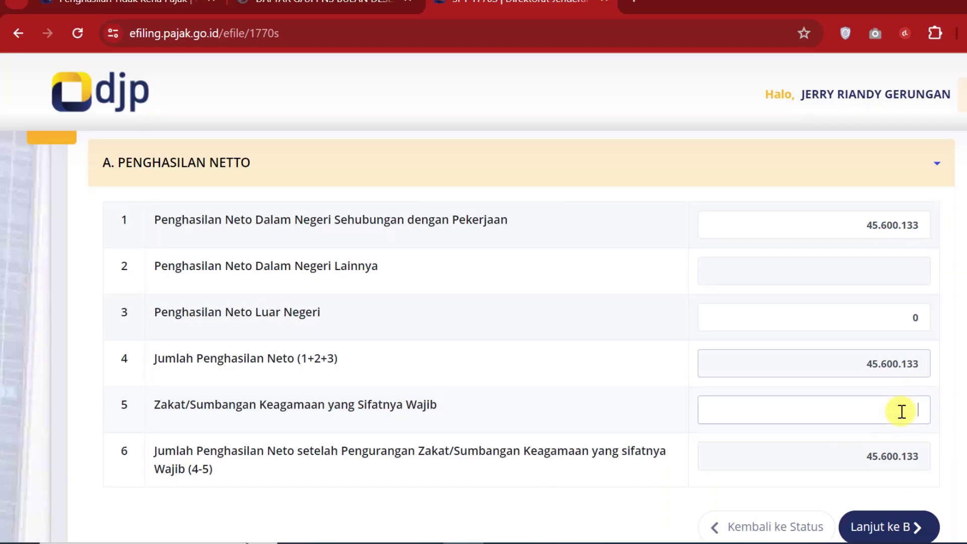
left_click(830, 457)
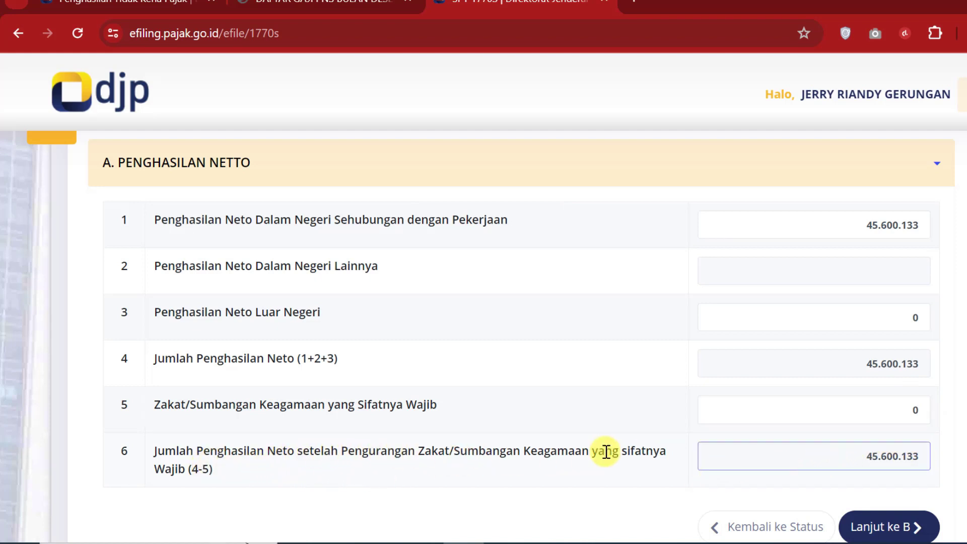
key("alt+Tab")
left_click(500, 444)
key("alt+Tab")
scroll(800, 430, "down", 2)
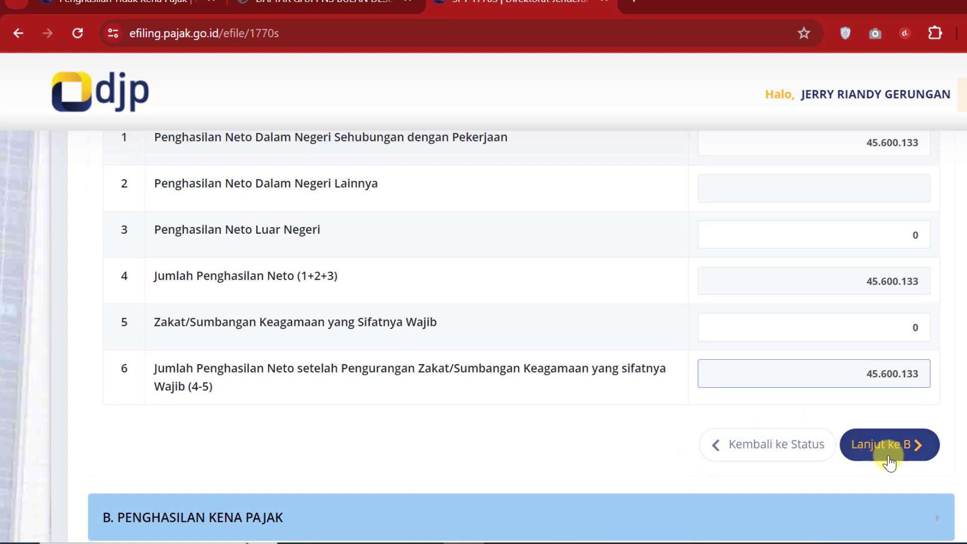
left_click(901, 446)
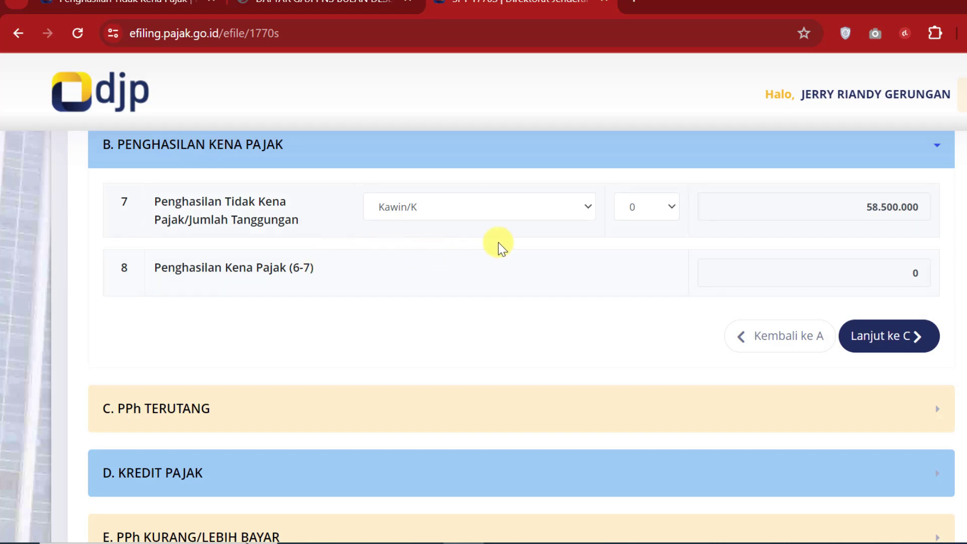
Step: Keep status Kawin/K and set 2 dependents, giving PTKP 67.500.000
left_click(592, 208)
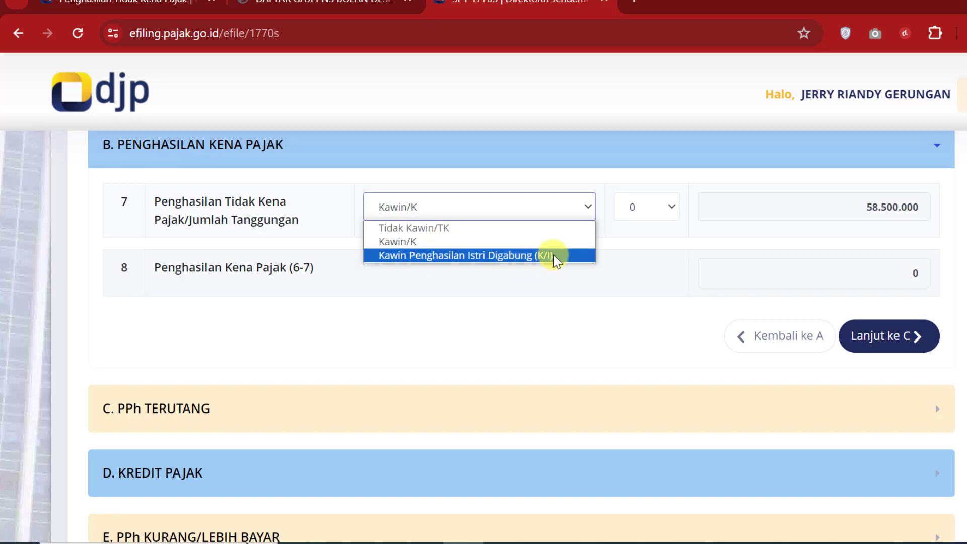
left_click(413, 246)
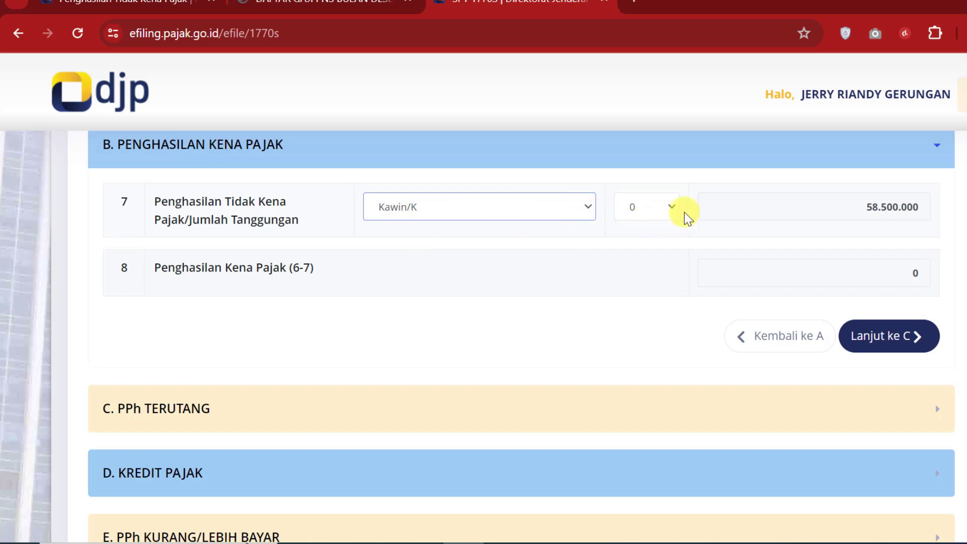
left_click(669, 208)
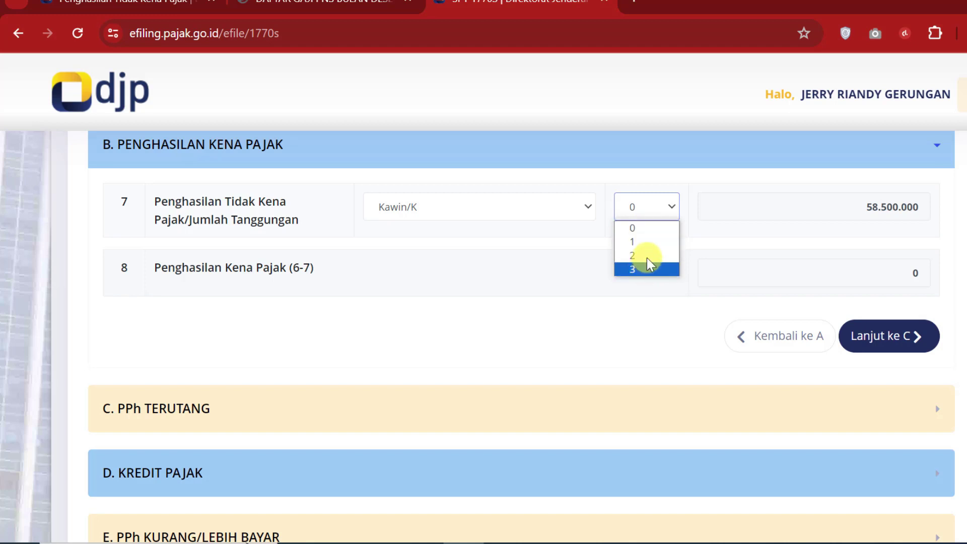
left_click(647, 260)
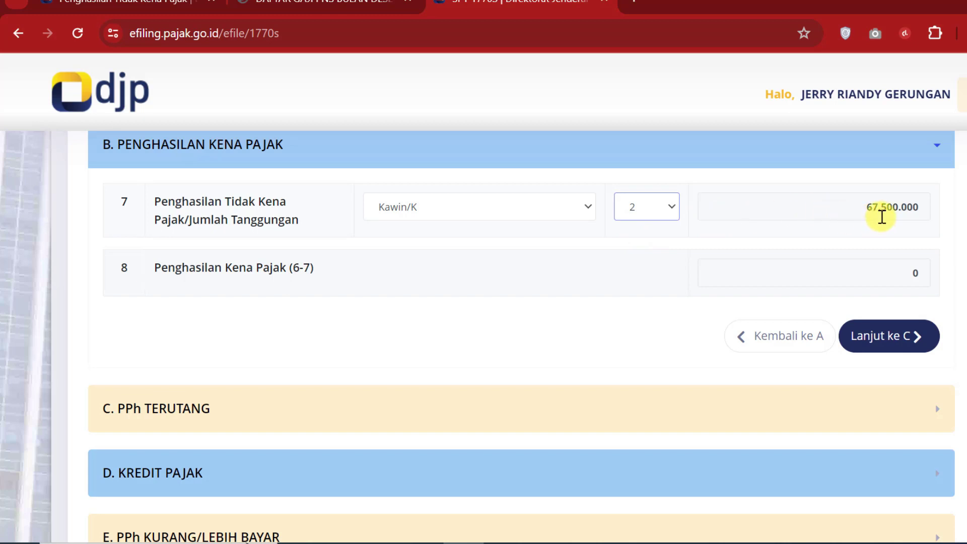
left_click(670, 210)
left_click(642, 271)
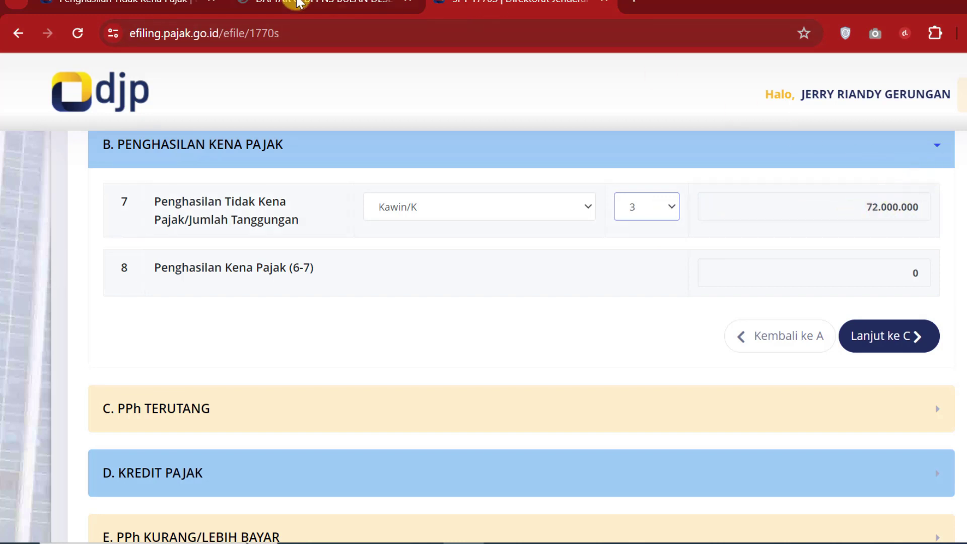
left_click(664, 206)
left_click(642, 256)
left_click(122, 9)
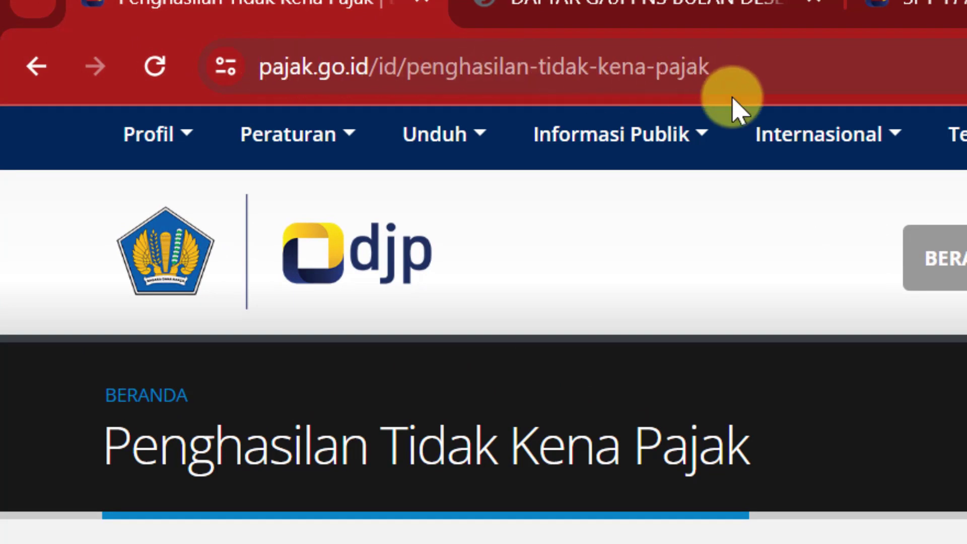
Step: Scroll to the PTKP table listing K/2 at Rp67.500.000 and K/3 at Rp72.000.000
scroll(335, 415, "down", 10)
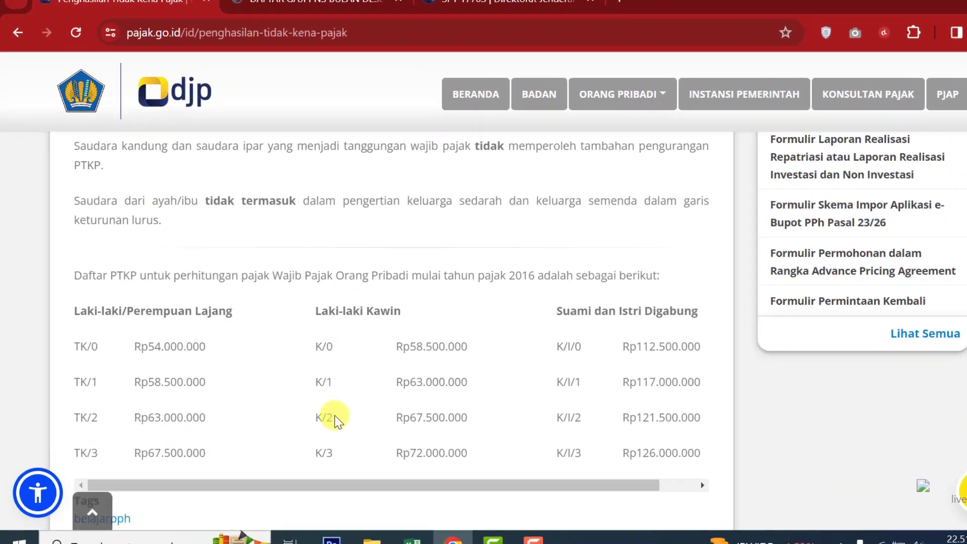
scroll(334, 414, "down", 1)
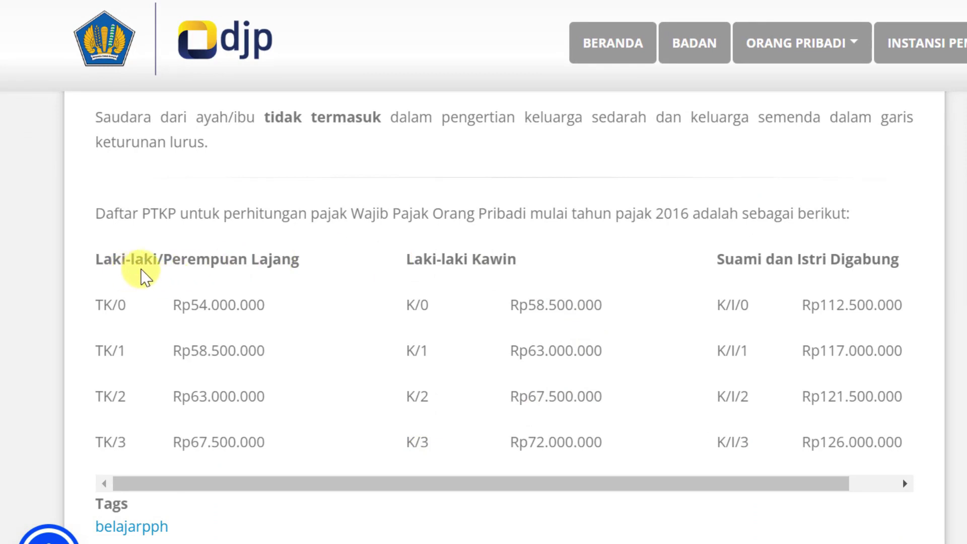
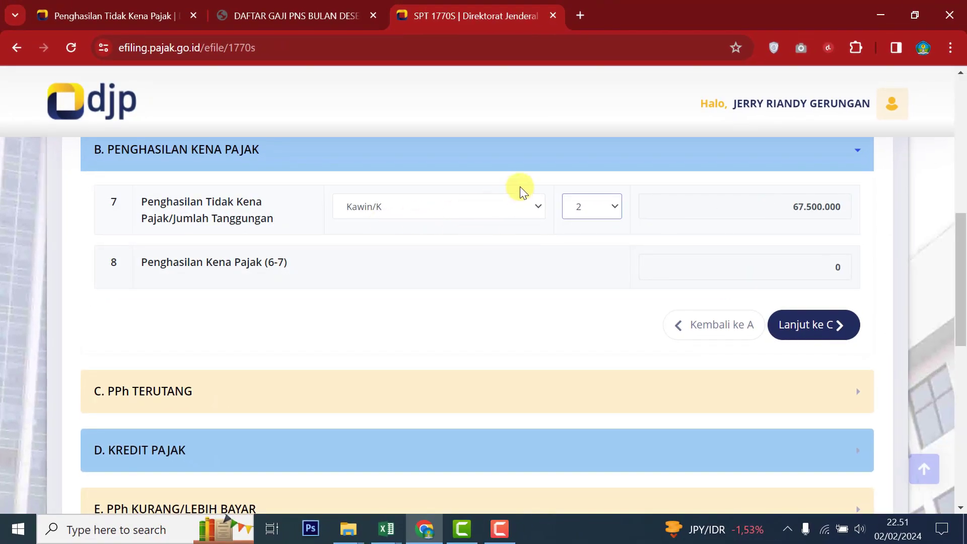
Step: Confirm Kawin with 2 dependents after checking K/2 PTKP of Rp67.500.000 in the reference table
left_click(520, 187)
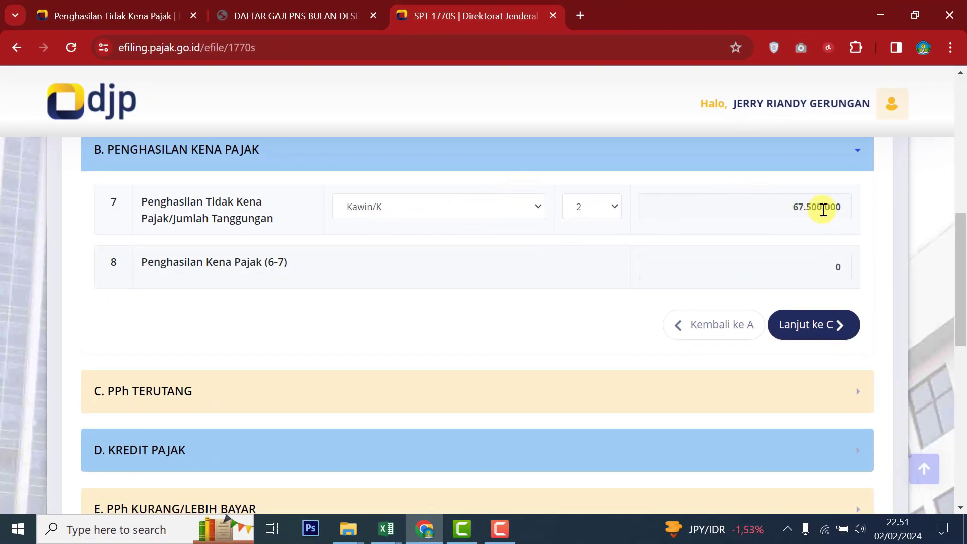
left_click(123, 16)
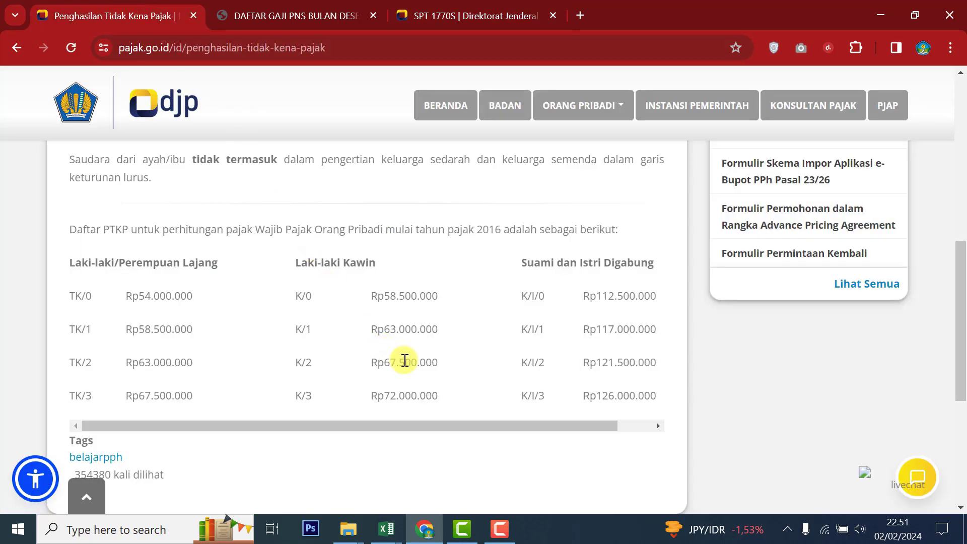
left_click_drag(296, 360, 430, 361)
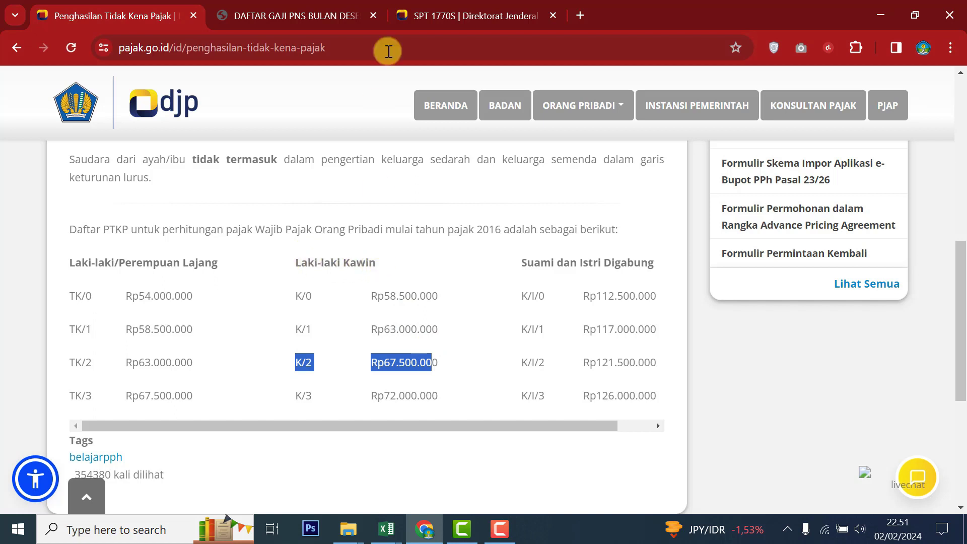
left_click(436, 15)
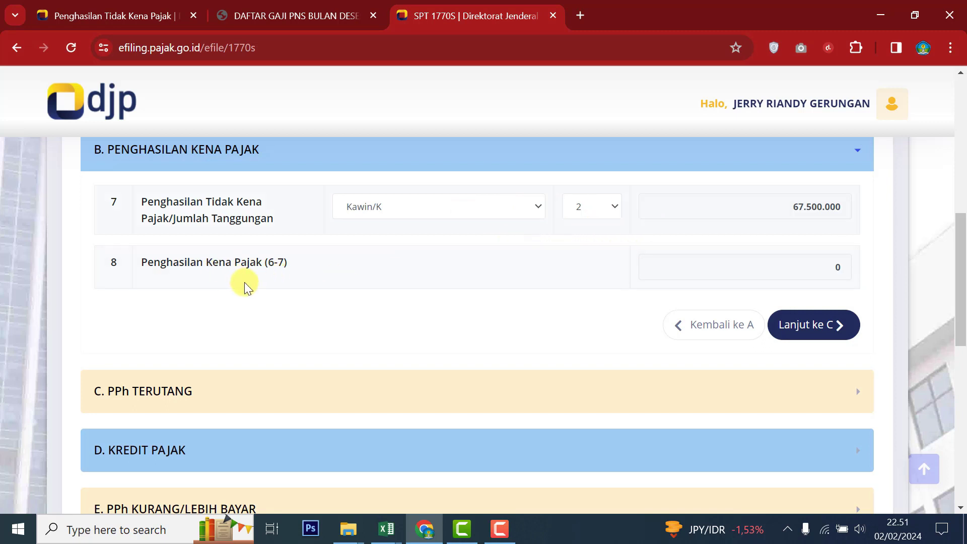
Step: Verify the row 8 taxable income against the workbook figure
left_click(839, 261)
key("alt+Tab")
left_click(447, 451)
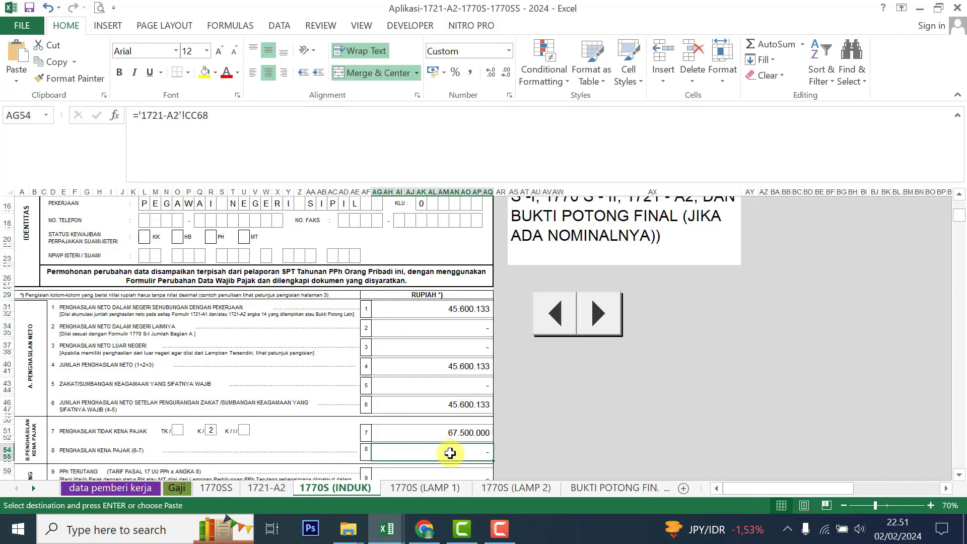
key("alt+Tab")
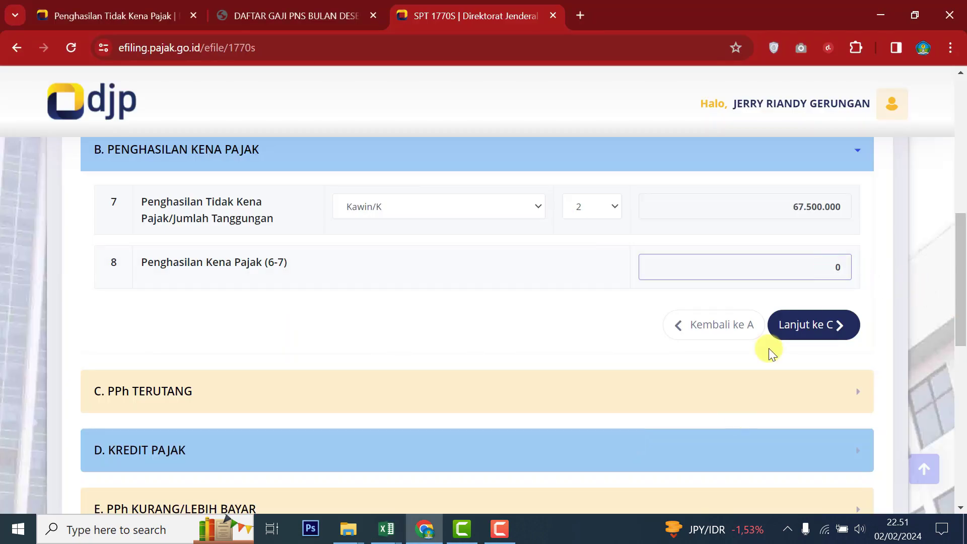
Step: Check section C PPh Terutang against workbook items 9–11, leaving the Pasal 24 field 10 at 0
left_click(828, 326)
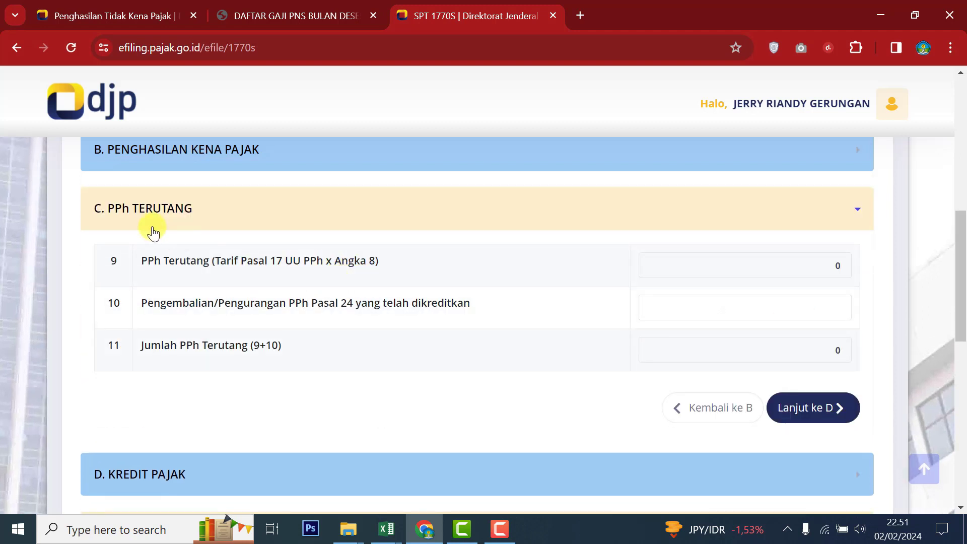
key("alt+Tab")
scroll(381, 390, "down", 5)
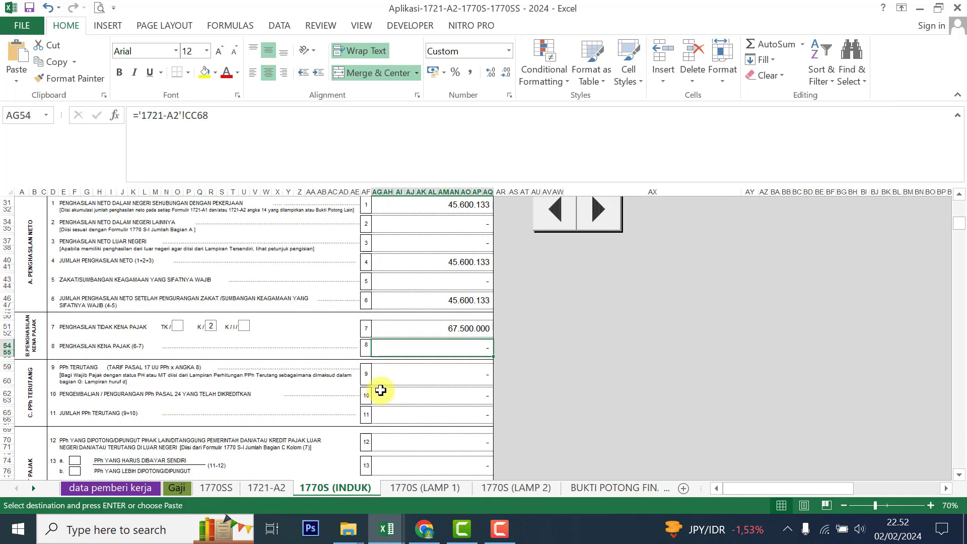
left_click_drag(477, 373, 494, 421)
key("alt+Tab")
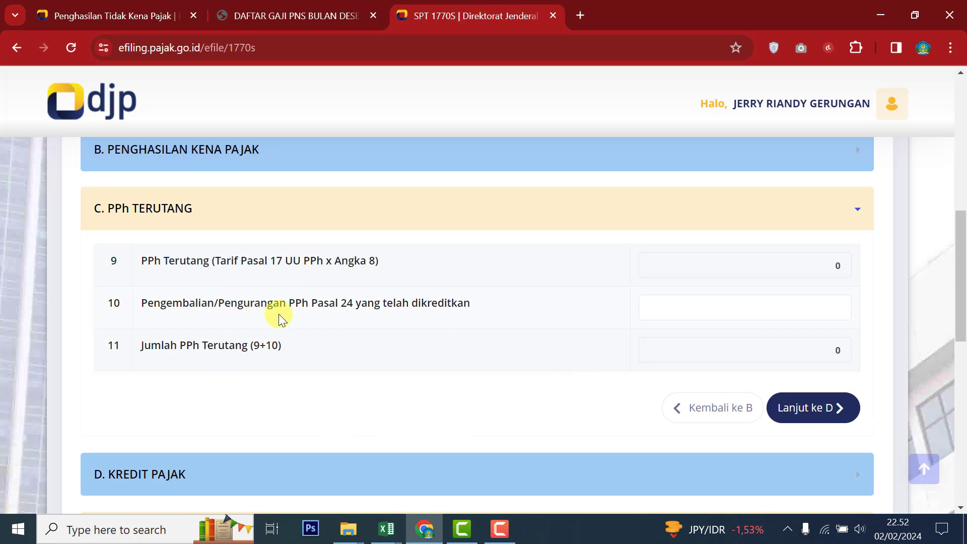
left_click(809, 299)
key("alt+Tab")
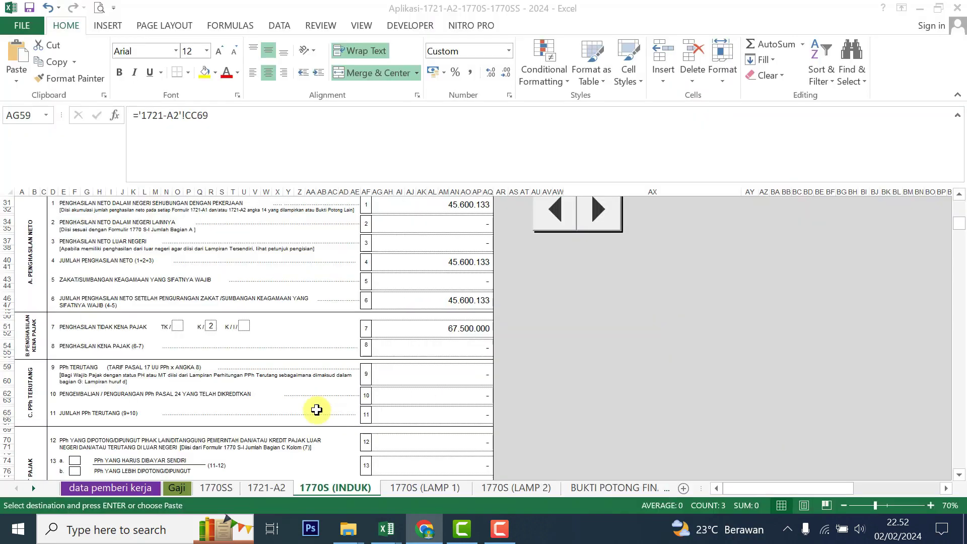
left_click(453, 415)
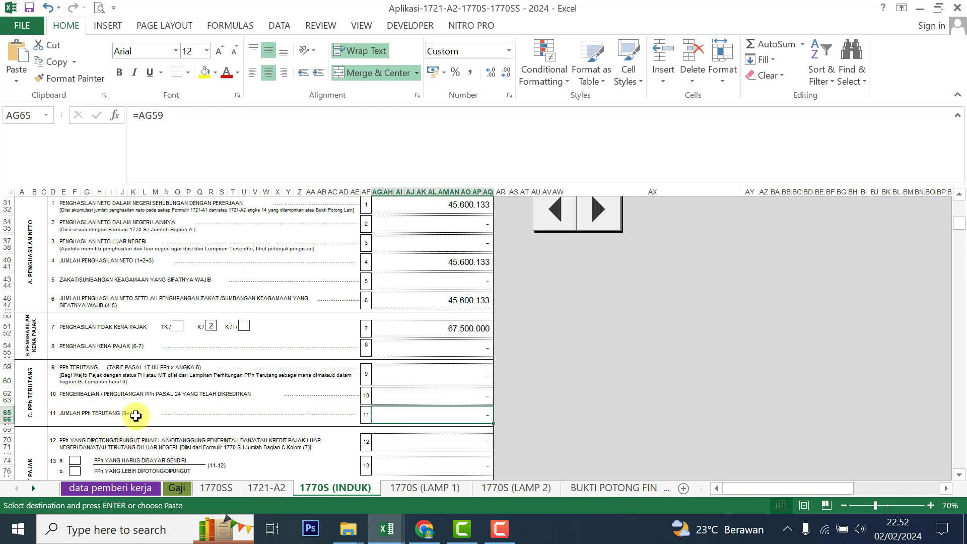
key("alt+Tab")
left_click(816, 351)
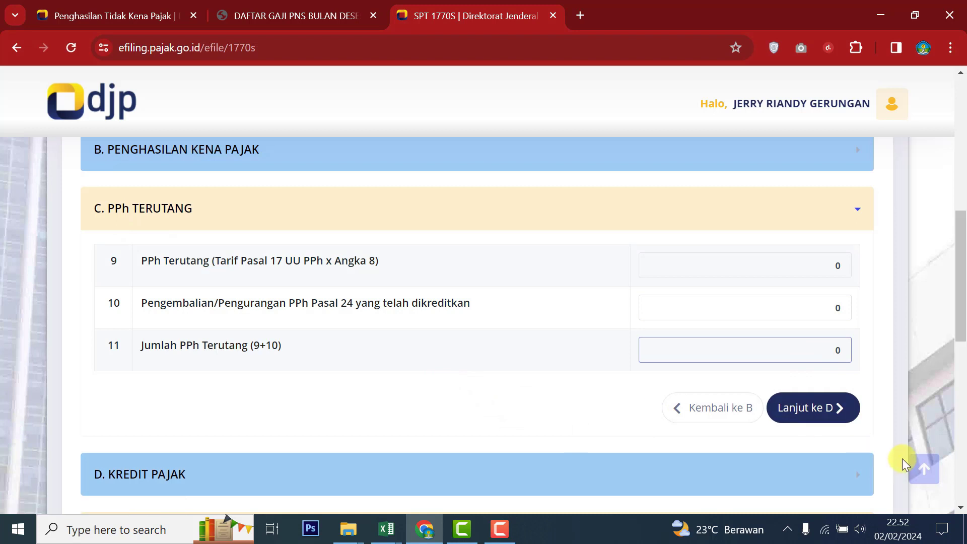
Step: Fill section D Kredit Pajak from workbook items 12–15, entering 0 for STP PPh Pasal 25
left_click(815, 412)
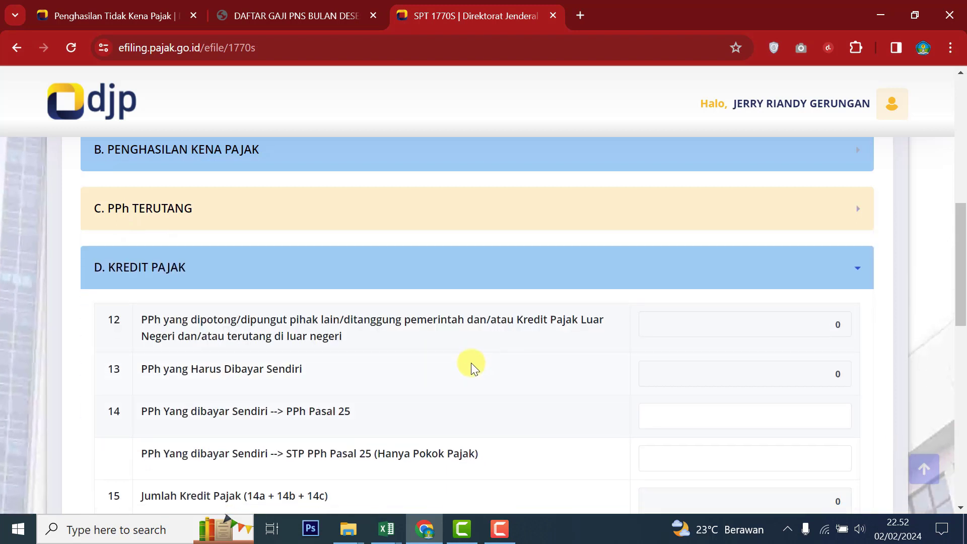
key("alt+Tab")
scroll(247, 380, "down", 5)
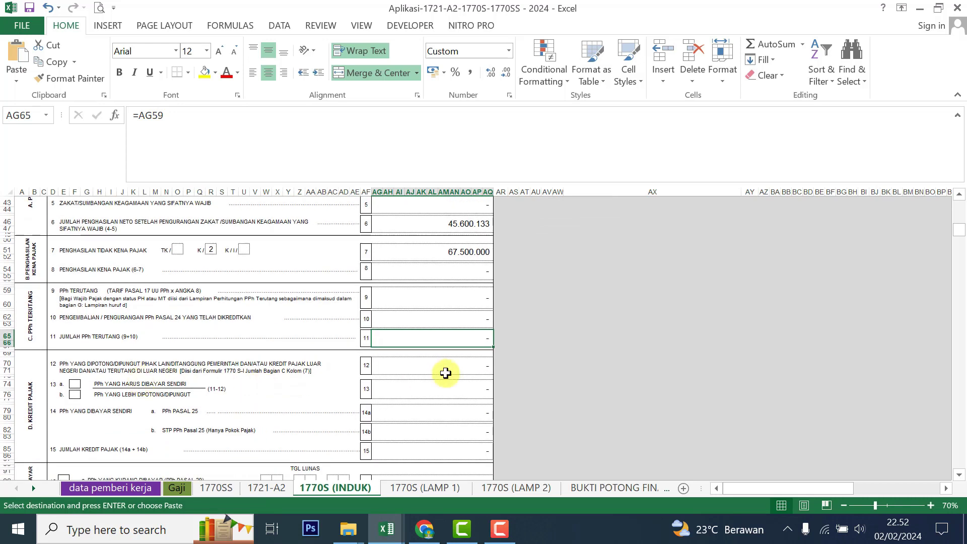
left_click_drag(446, 367, 440, 447)
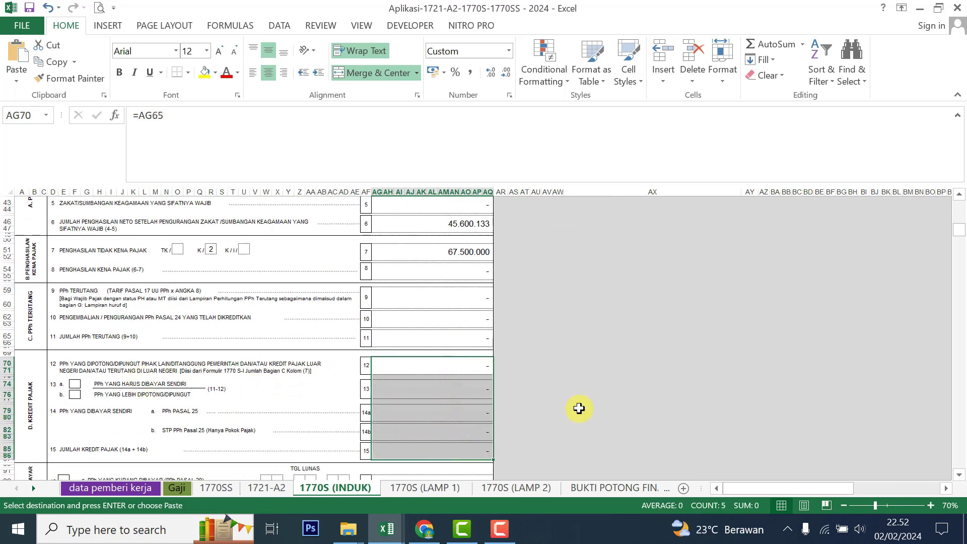
key("alt+Tab")
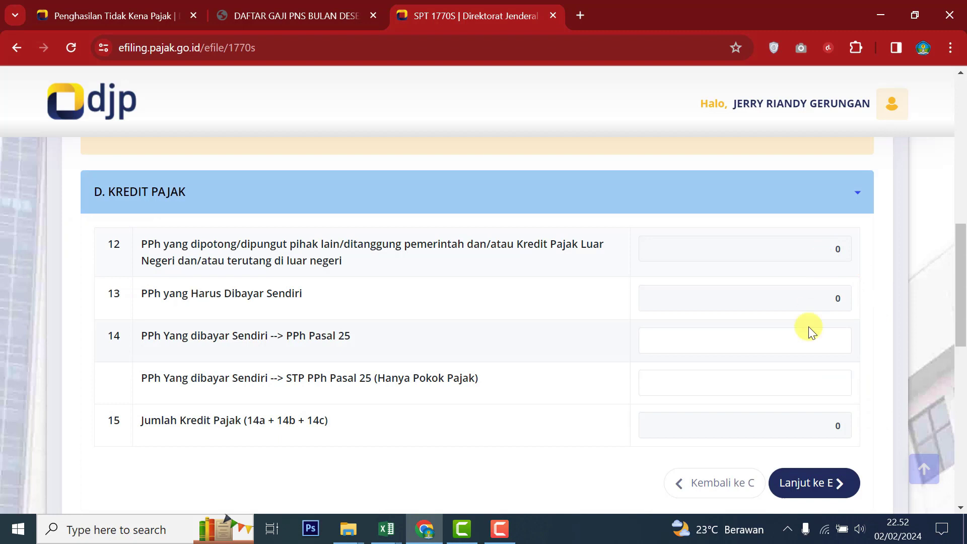
left_click(816, 383)
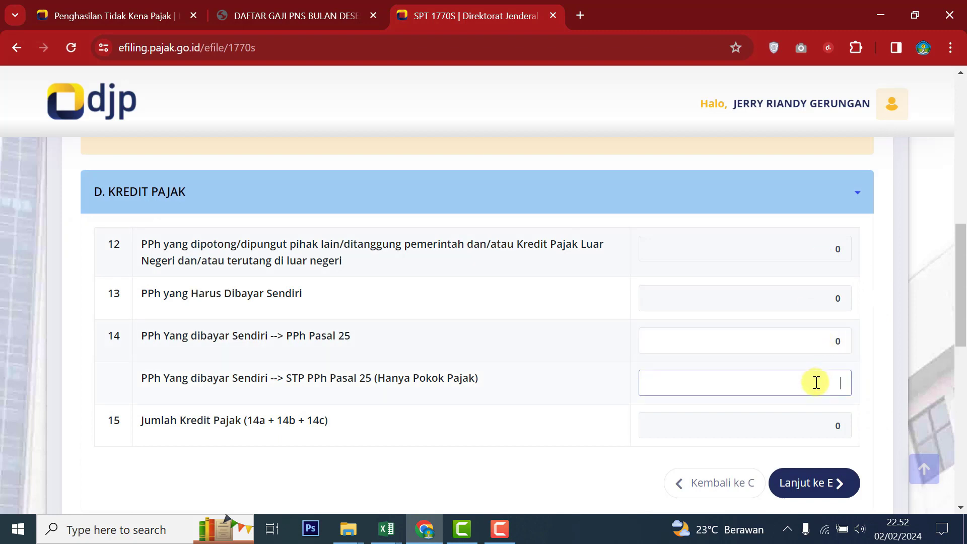
type("0")
scroll(718, 426, "down", 2)
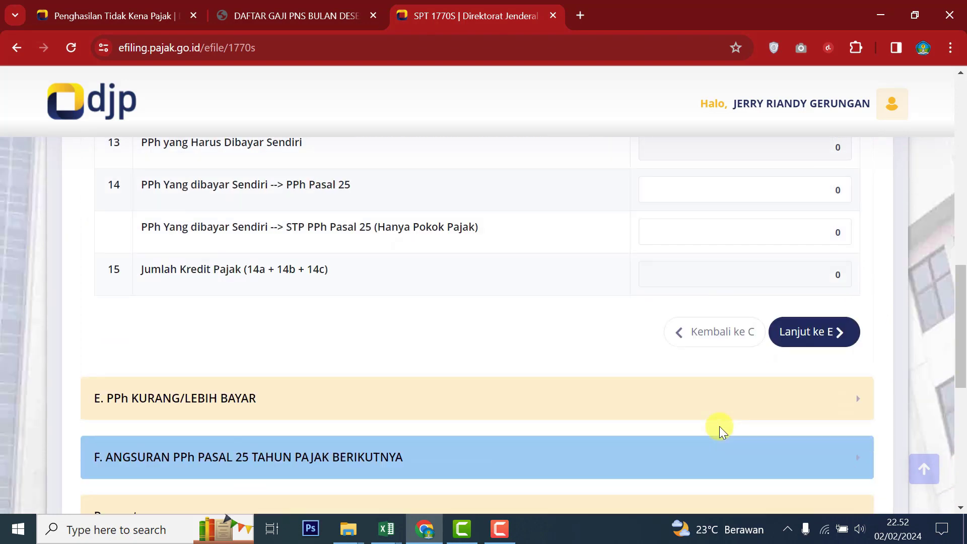
scroll(725, 424, "up", 1)
Step: Confirm row 16 shows Nihil, leave section F item 18 unset, and reach the declaration
left_click(818, 407)
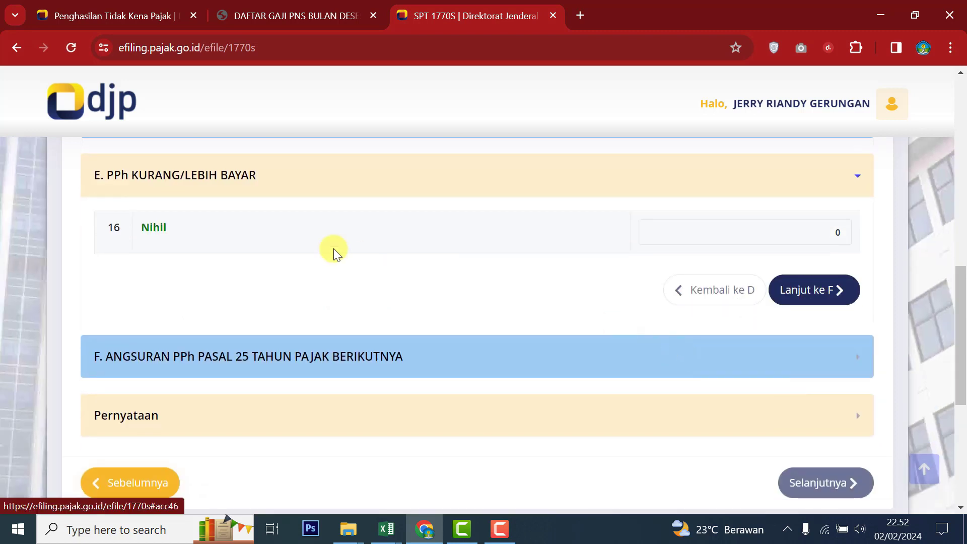
left_click(840, 232)
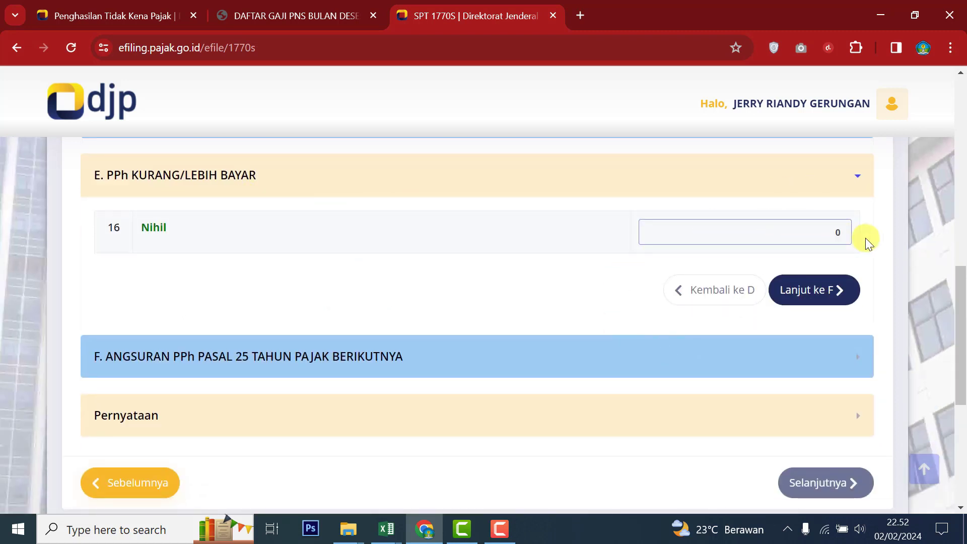
left_click(572, 250)
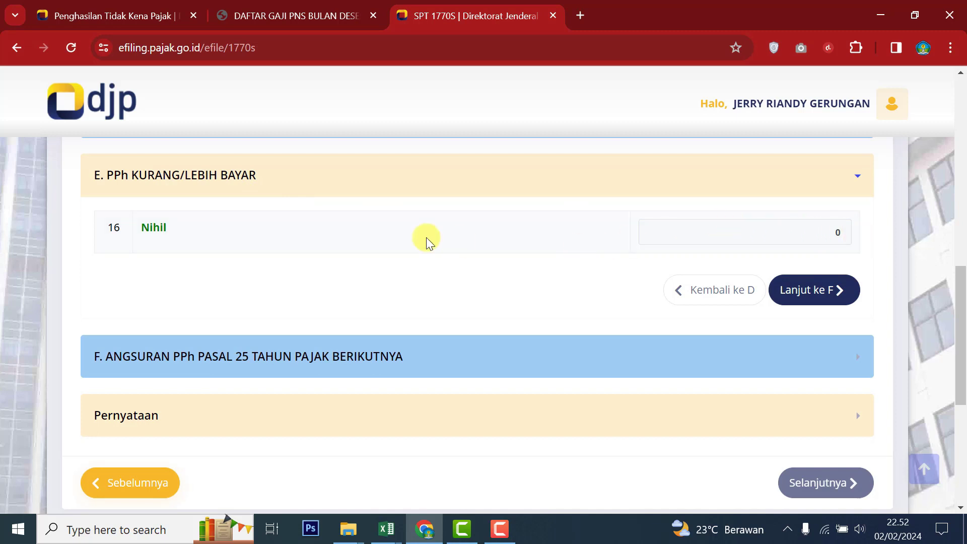
left_click(843, 232)
left_click(827, 300)
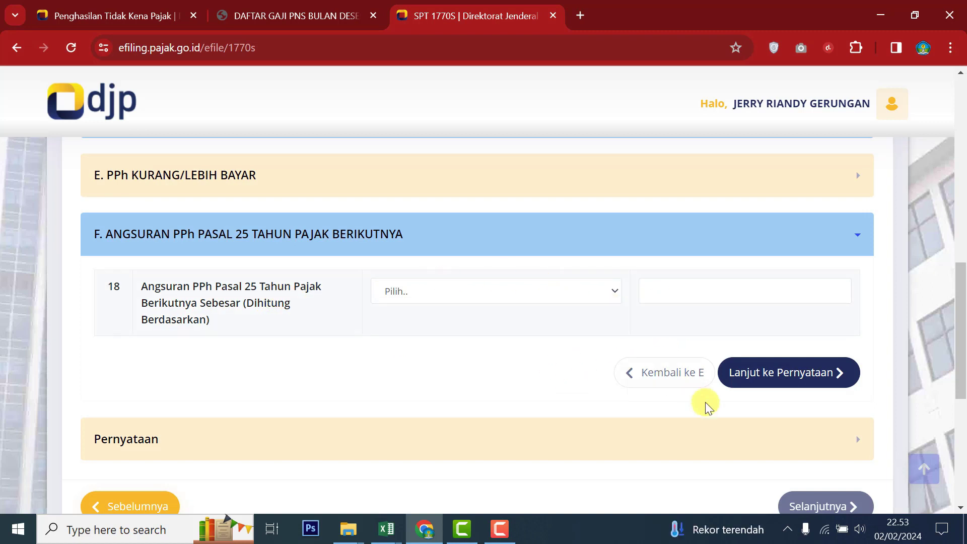
left_click(800, 383)
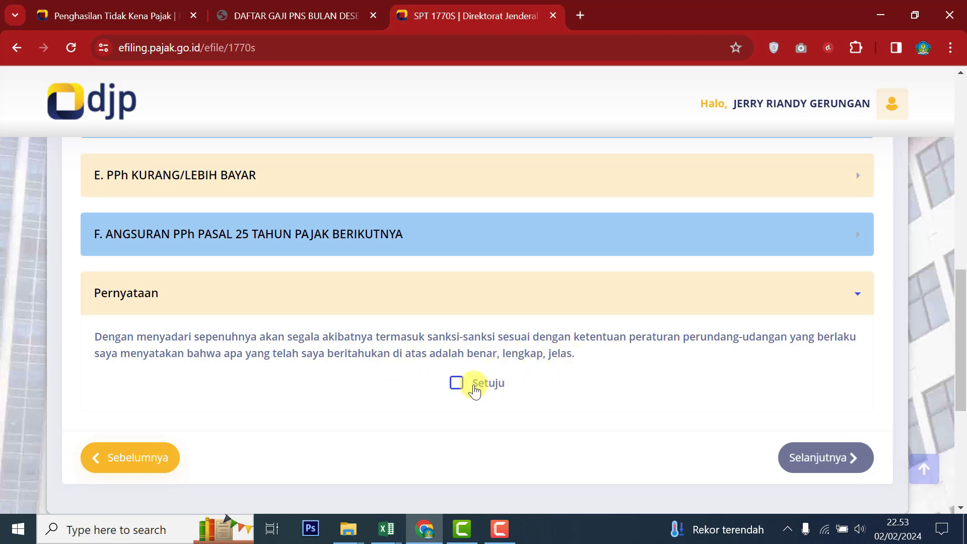
Step: Tick Setuju and continue to the Kirim page showing the 2023 1770S return as Nihil, amount 0
left_click(458, 386)
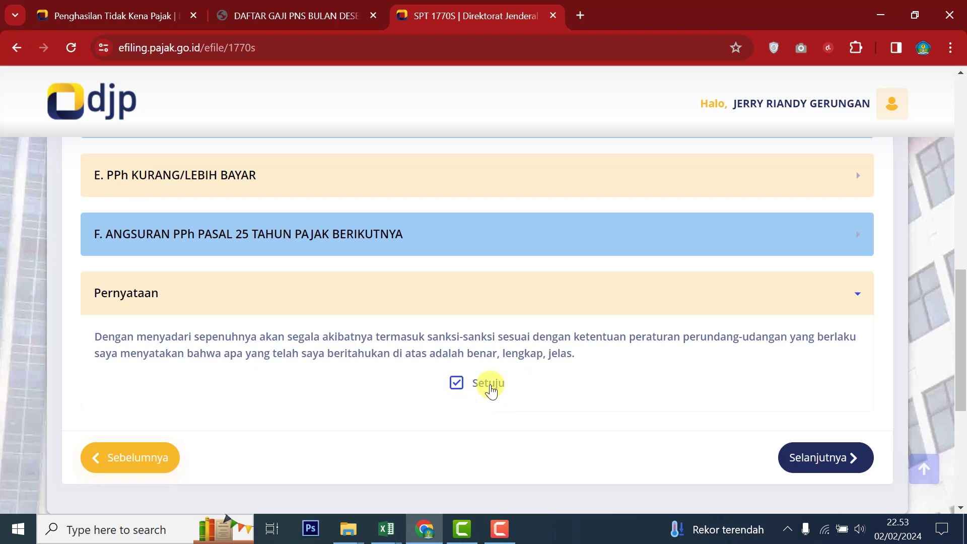
left_click(859, 456)
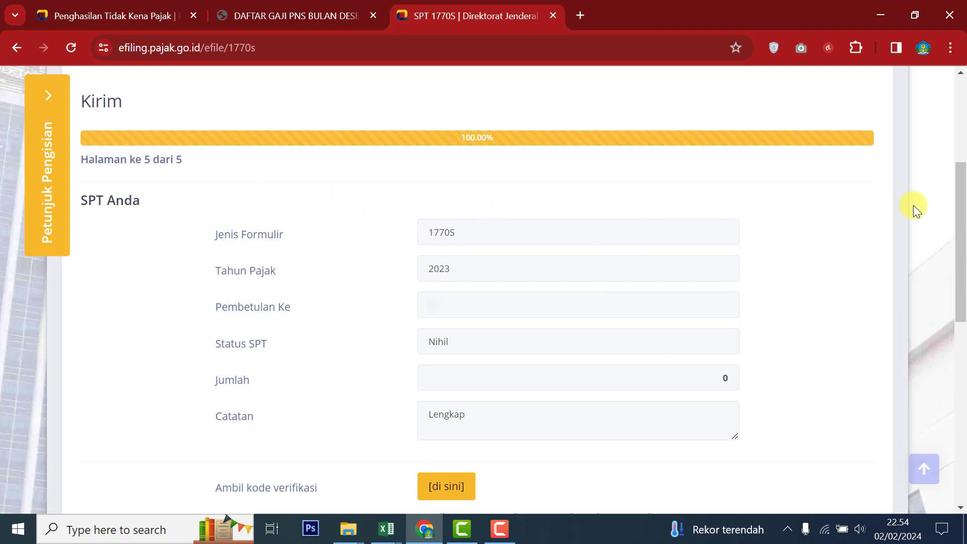
left_click_drag(961, 219, 961, 275)
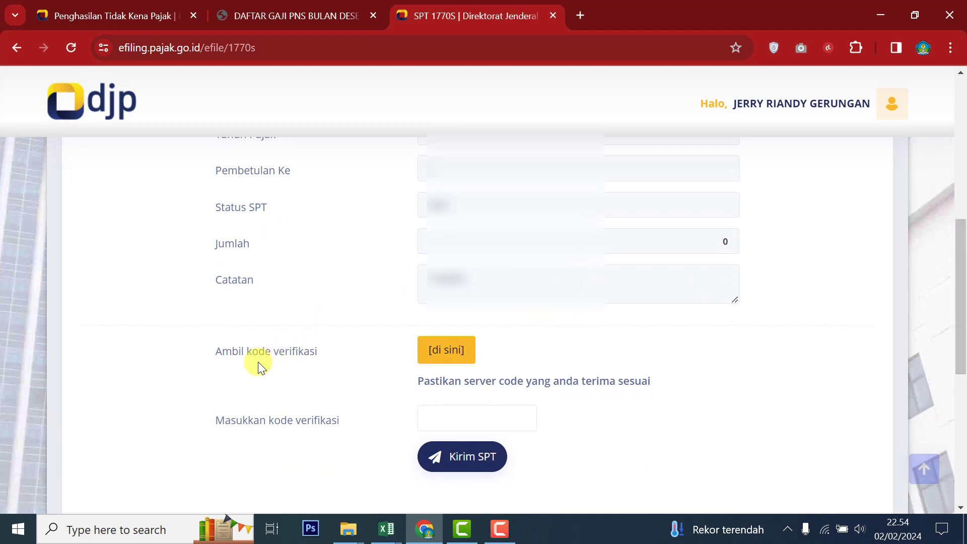
Step: Have the verification code sent by Email and read the Kode Verifikasi email in Gmail
left_click(456, 355)
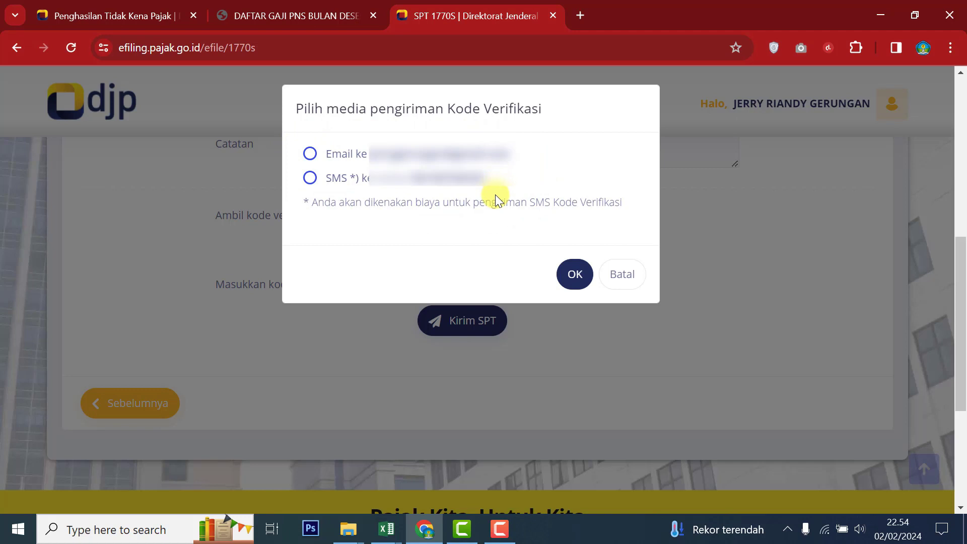
left_click(309, 156)
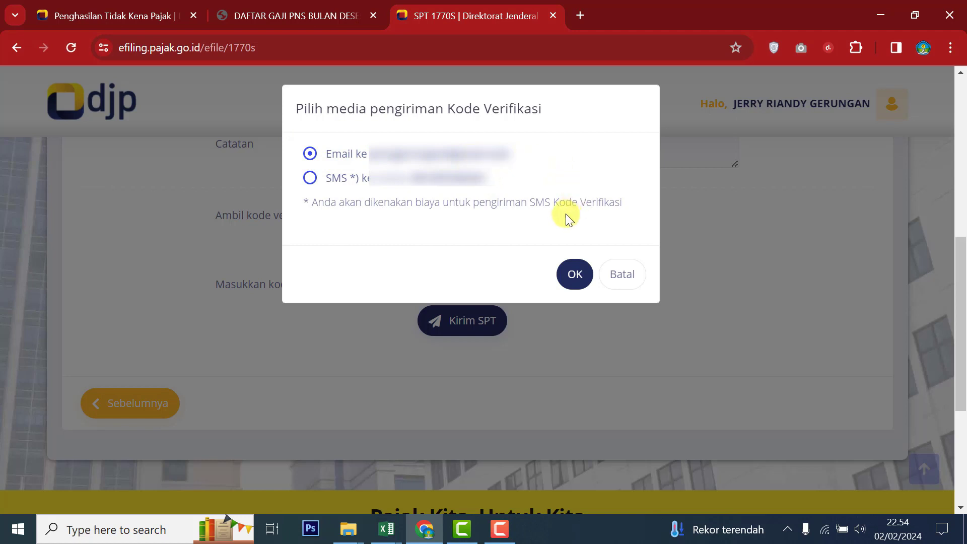
left_click(574, 276)
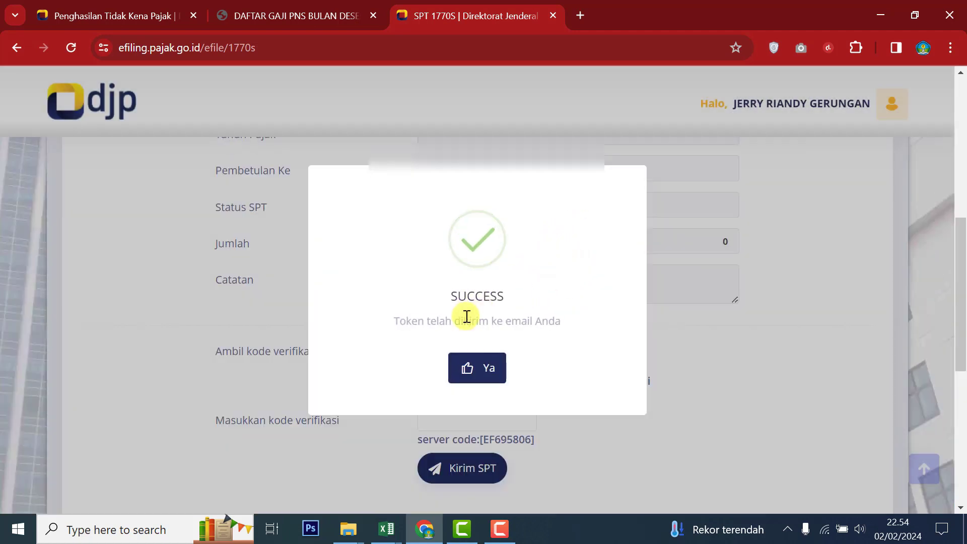
left_click(487, 371)
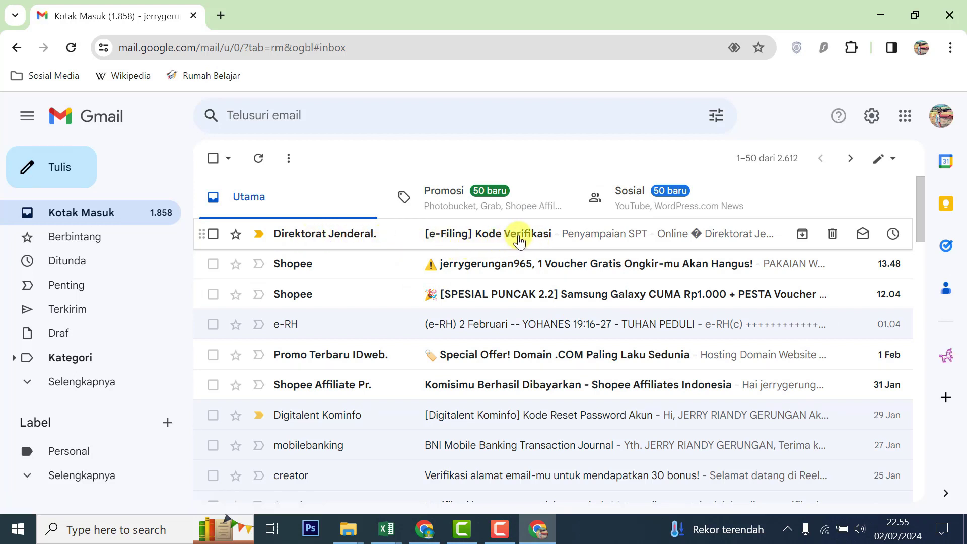
left_click(519, 241)
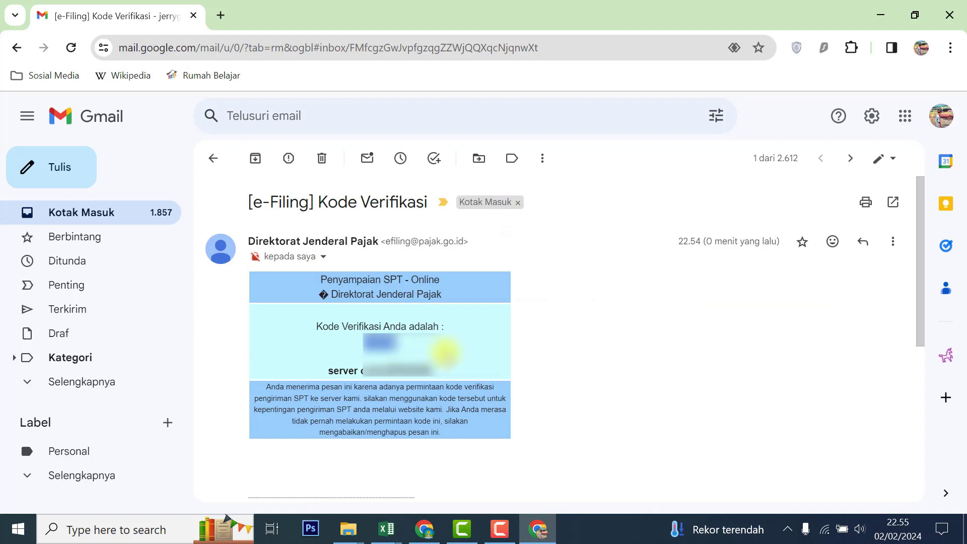
left_click(424, 527)
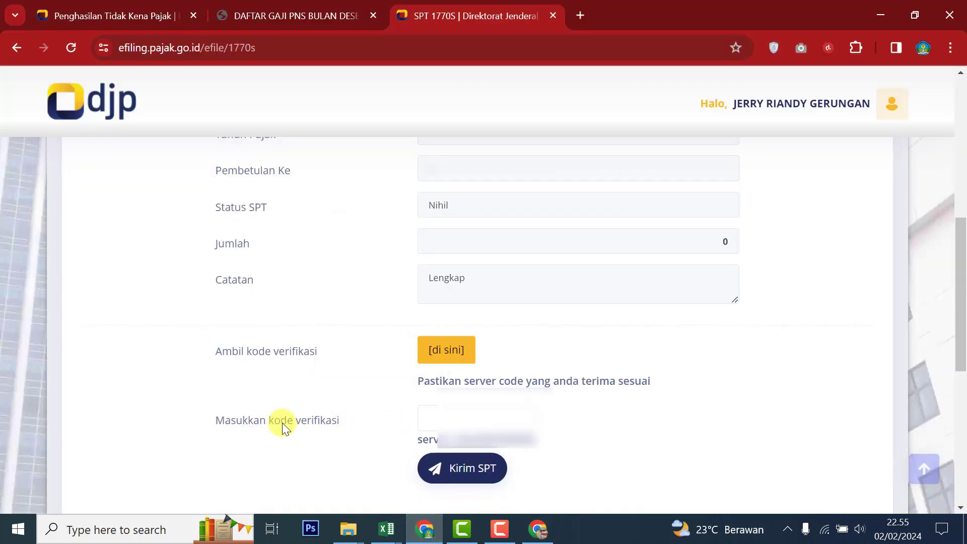
Step: Paste the emailed code, send the SPT, and open the Bukti Penerimaan Elektronik email in Gmail
left_click(438, 420)
key("ctrl+v")
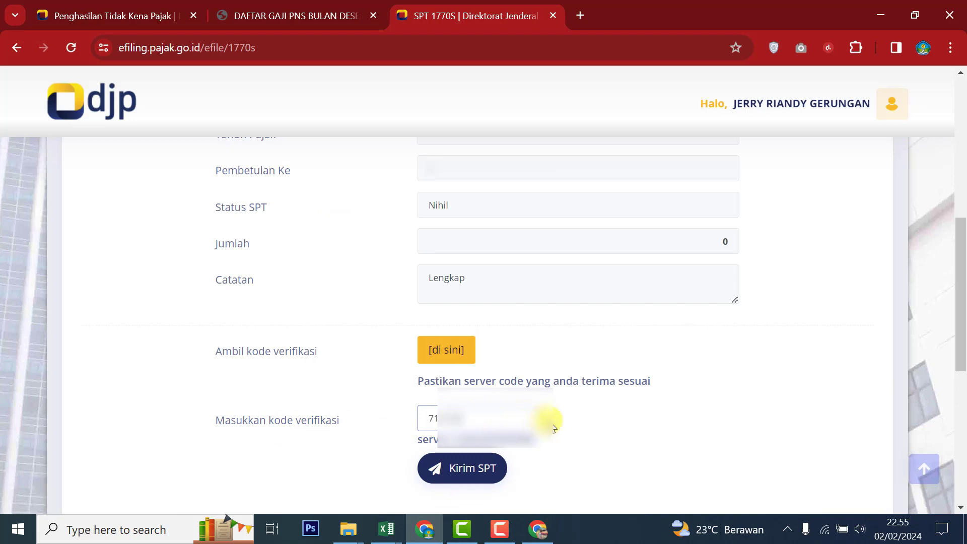
left_click(469, 476)
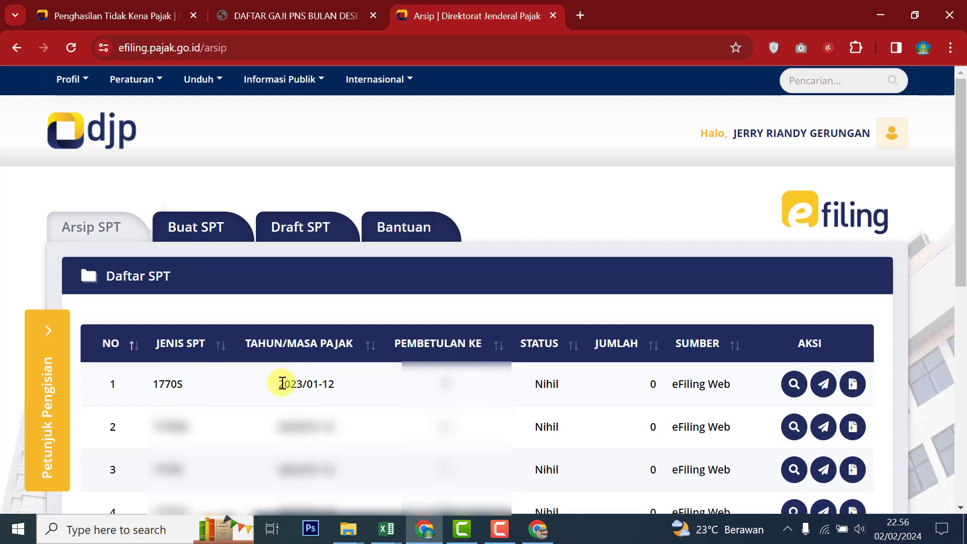
left_click_drag(283, 384, 321, 384)
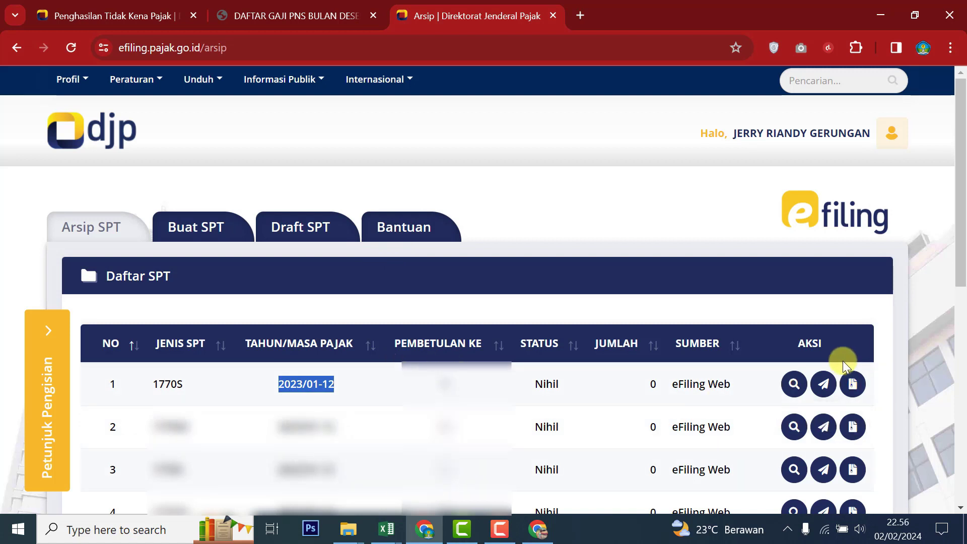
left_click(538, 529)
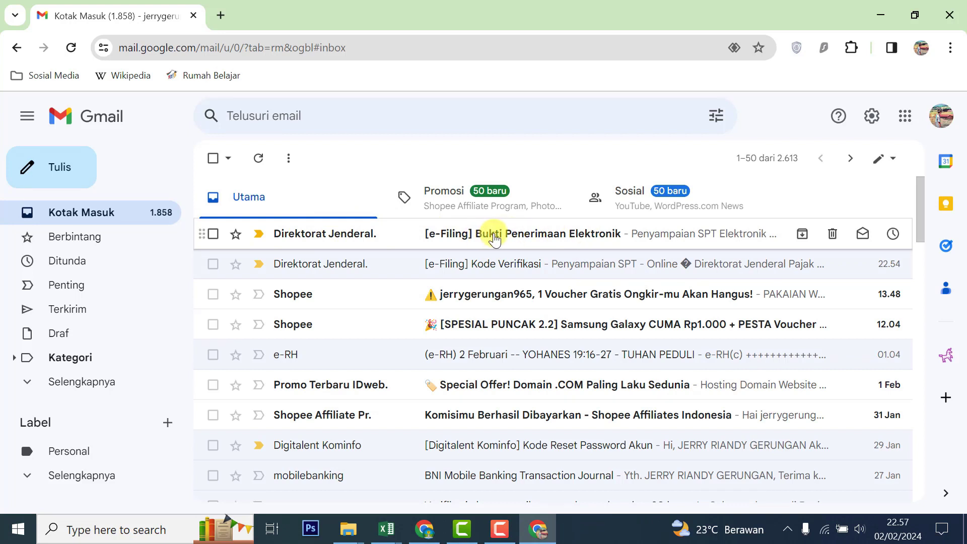
left_click(514, 235)
Step: Look over the receipt email, then go back to the e-Filing Arsip SPT list
left_click_drag(923, 212, 923, 214)
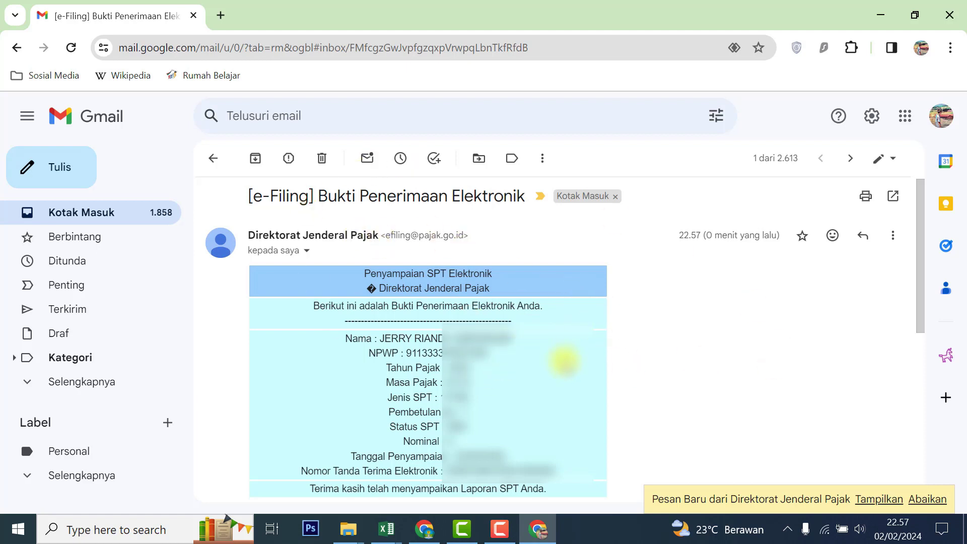
left_click(424, 529)
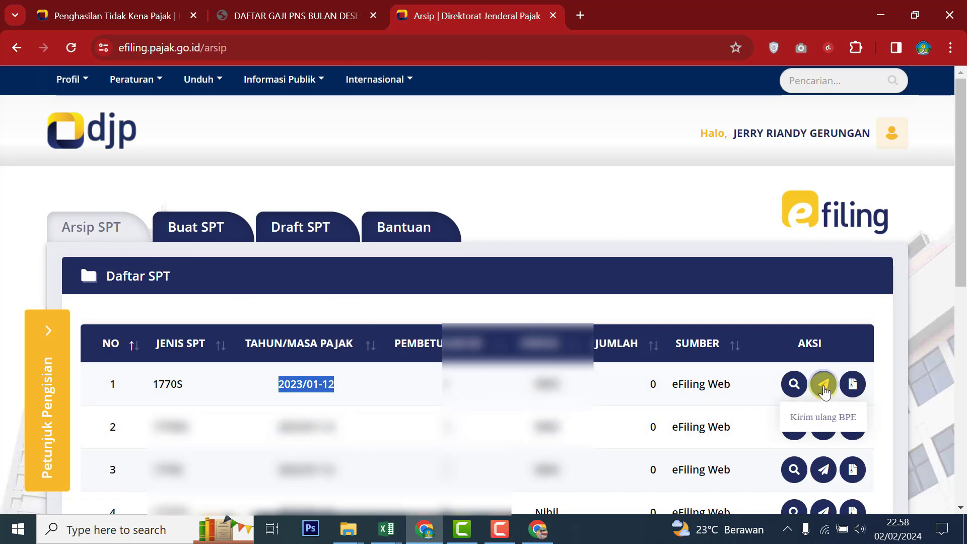
Step: Resend the BPE for the 1770S 2023/01-12 return and confirm the receipt email arrived in Gmail
left_click(849, 412)
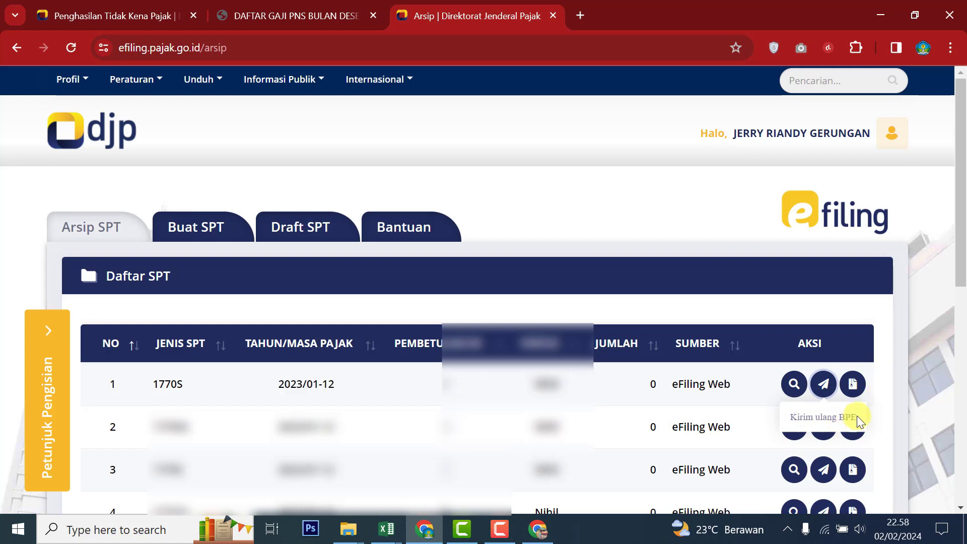
left_click(827, 387)
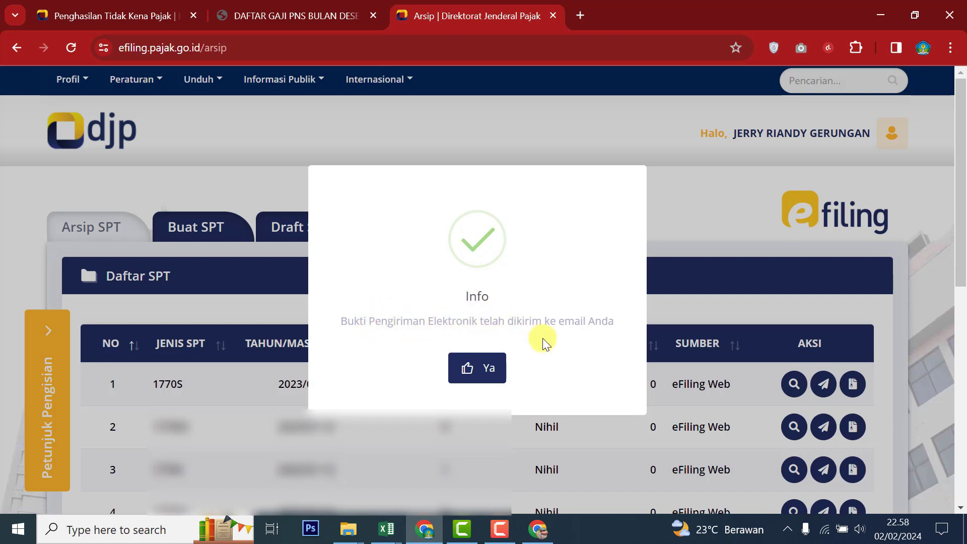
left_click(493, 375)
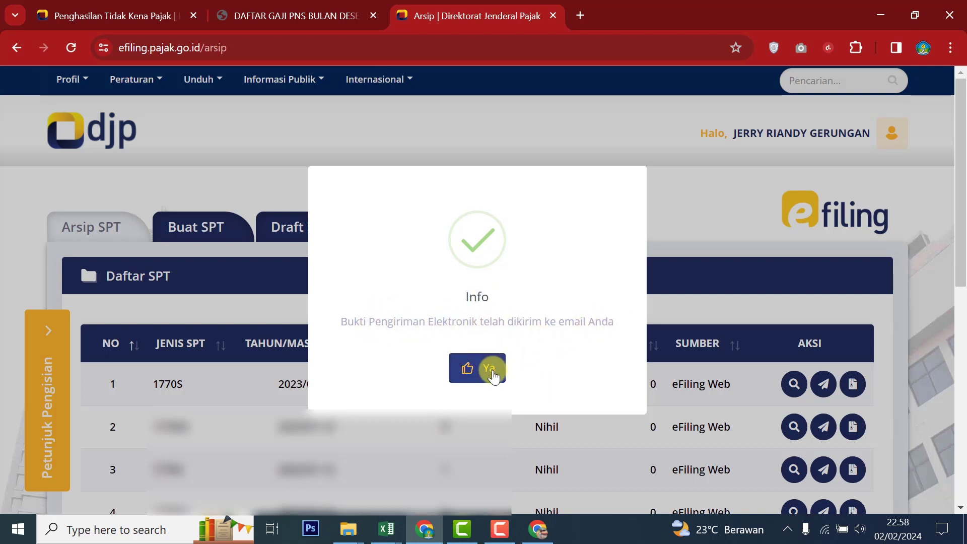
left_click(533, 530)
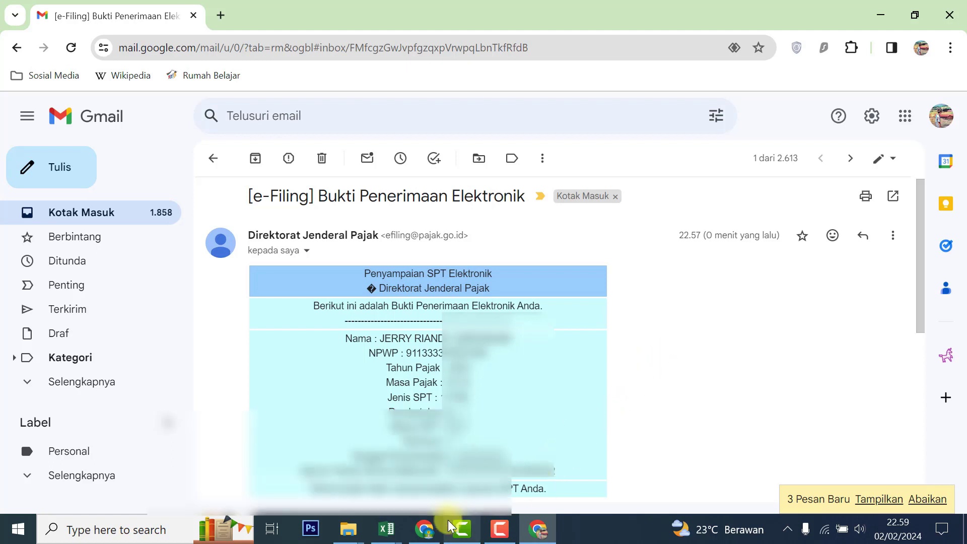
left_click(429, 532)
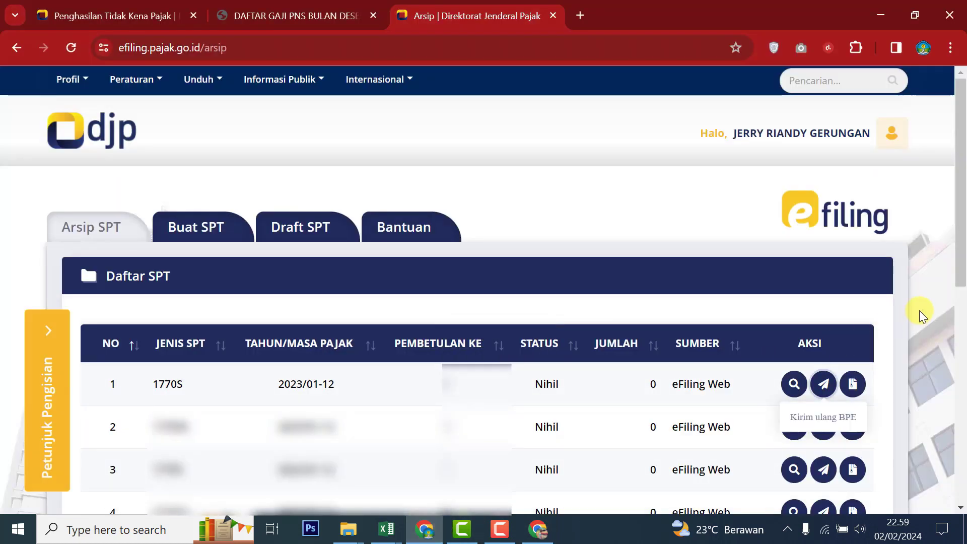